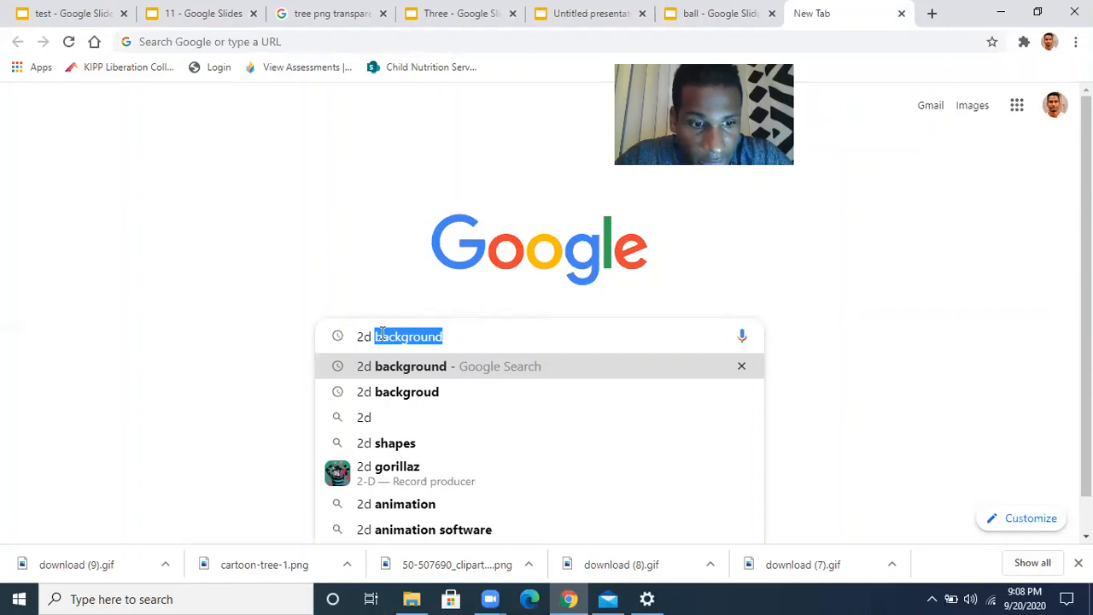
Search Google for "2d background" and show the image results
{"action": "type", "text": "bac"}
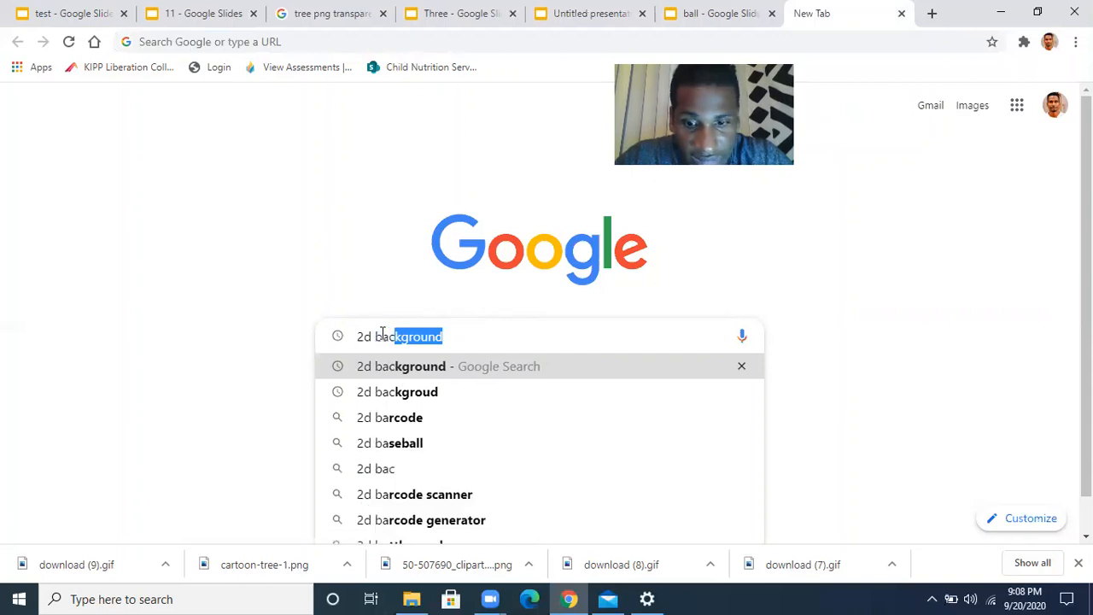
{"action": "type", "text": "kg"}
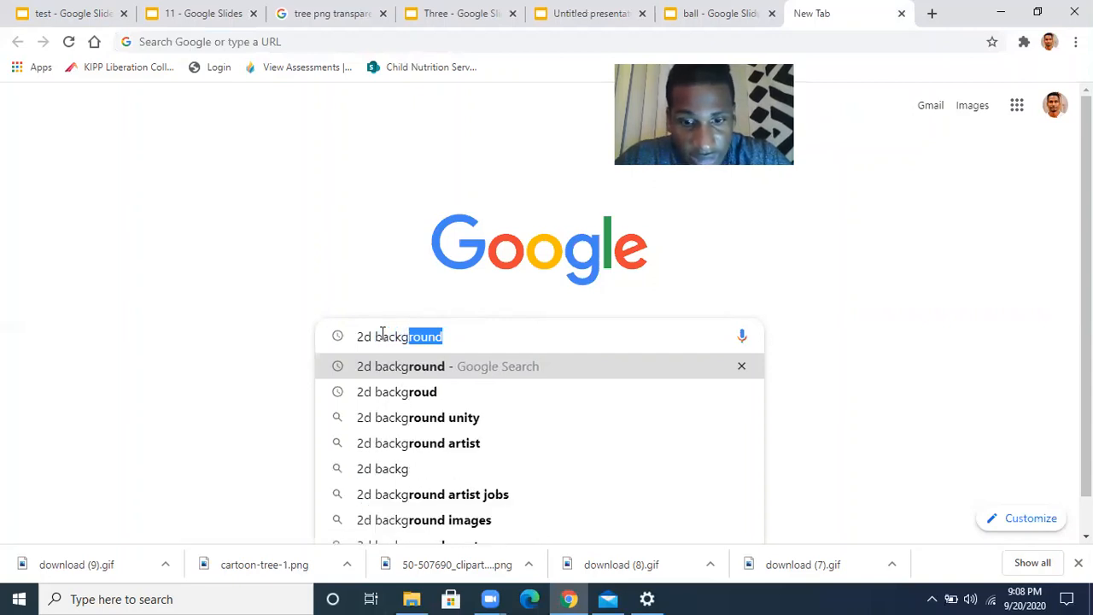
{"action": "type", "text": "round"}
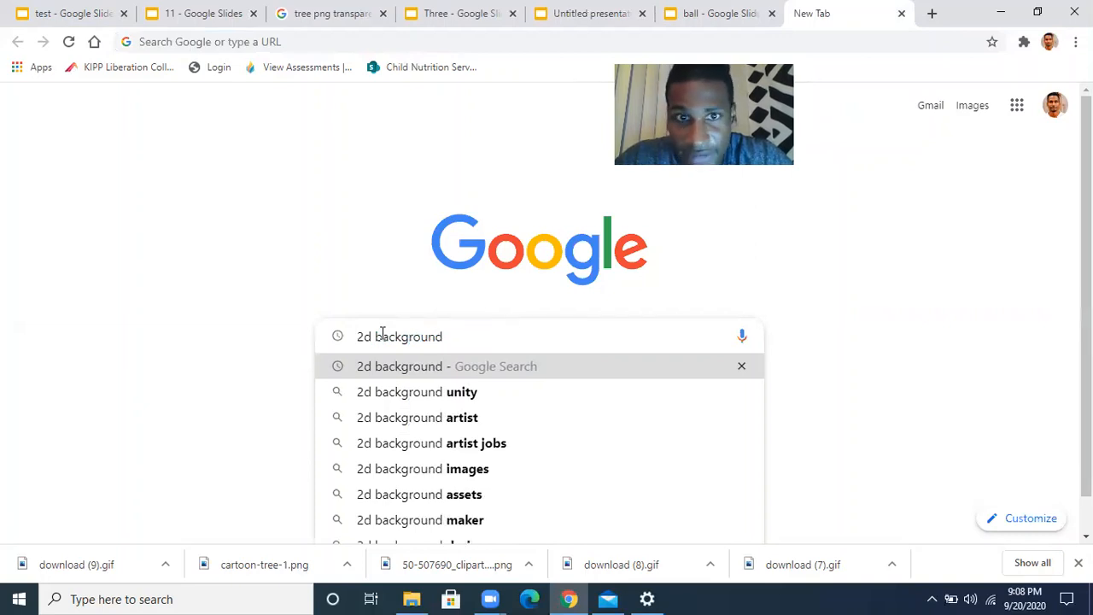
{"action": "key", "text": "Return"}
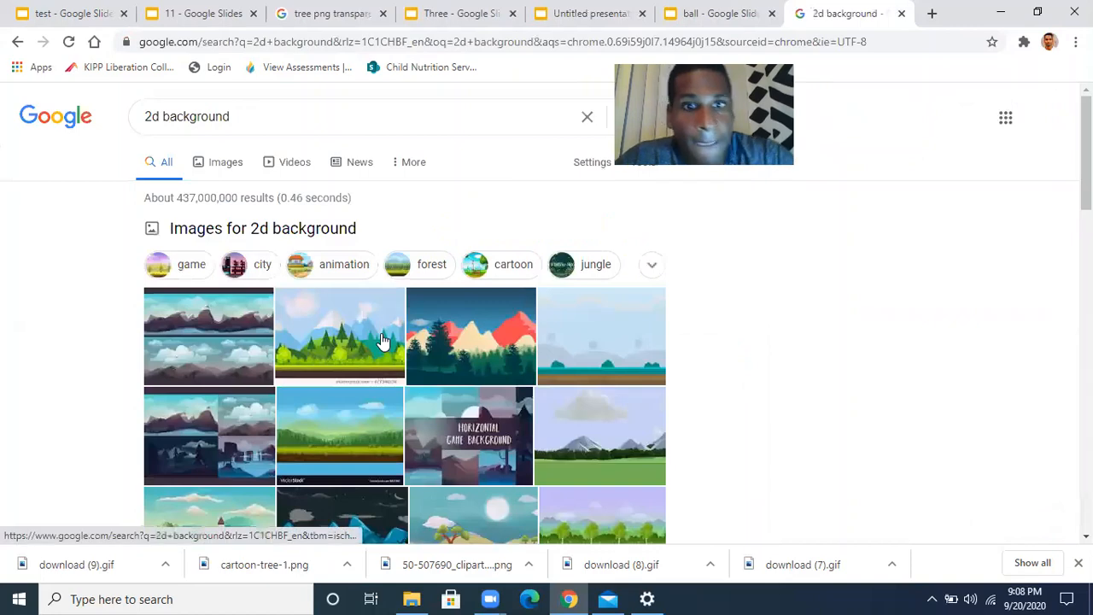
{"action": "scroll", "coordinate": [327, 385], "scroll_direction": "down", "scroll_amount": 3}
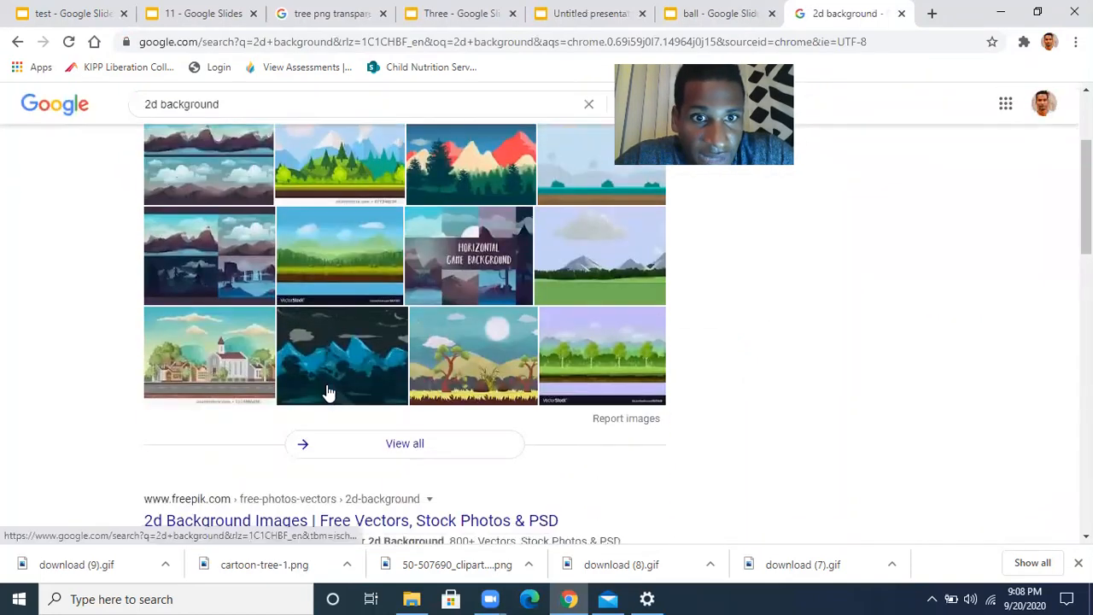
{"action": "scroll", "coordinate": [328, 391], "scroll_direction": "up", "scroll_amount": 3}
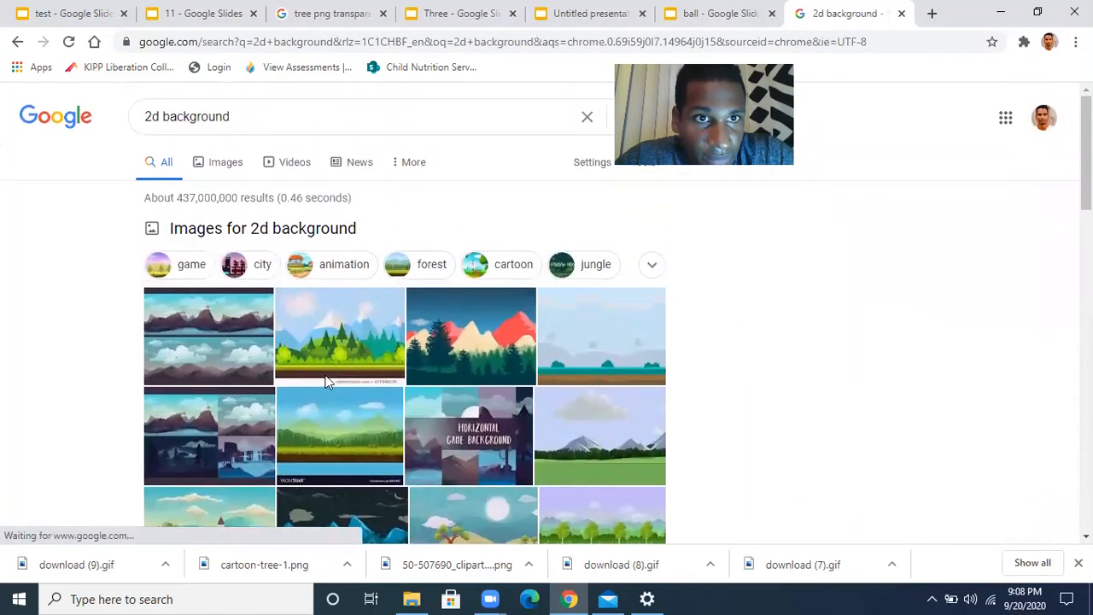
{"action": "left_click", "coordinate": [221, 164]}
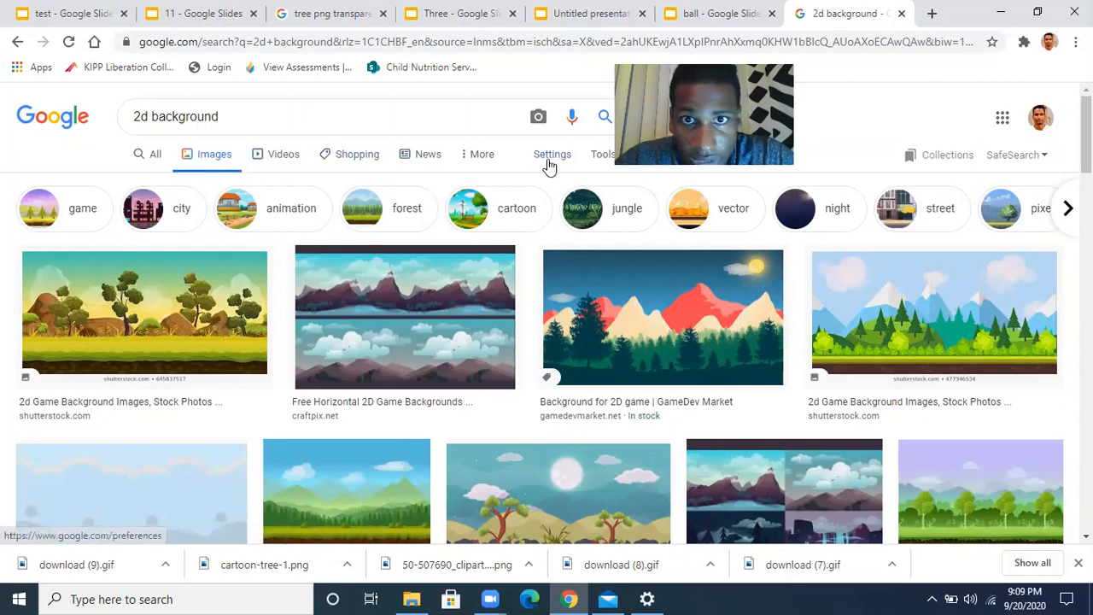
Filter the 2D background image results to the Large size
{"action": "left_click", "coordinate": [601, 154]}
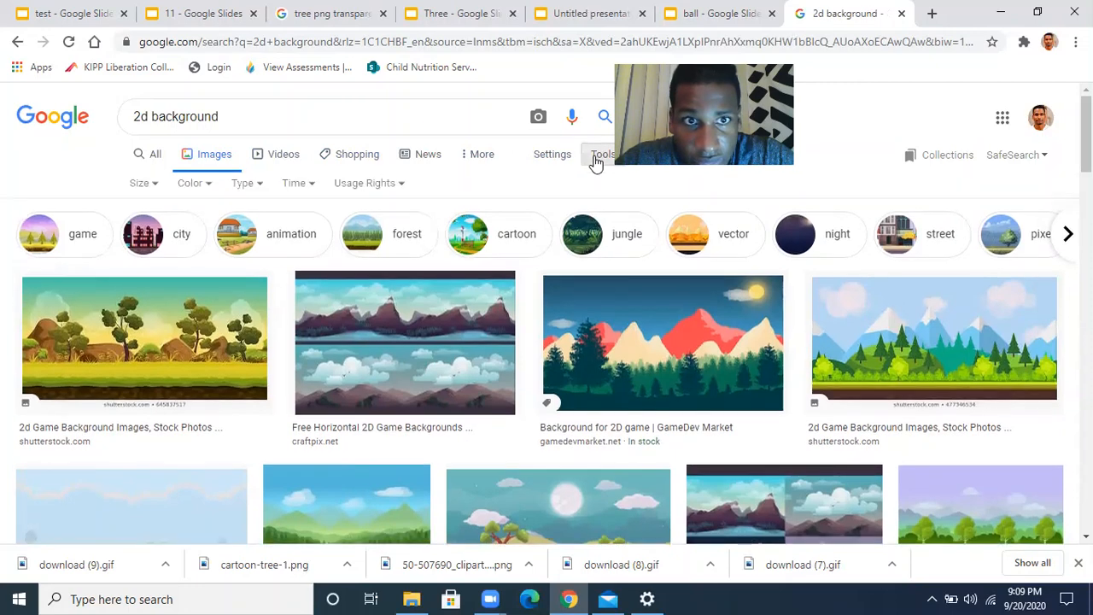
{"action": "left_click", "coordinate": [144, 183]}
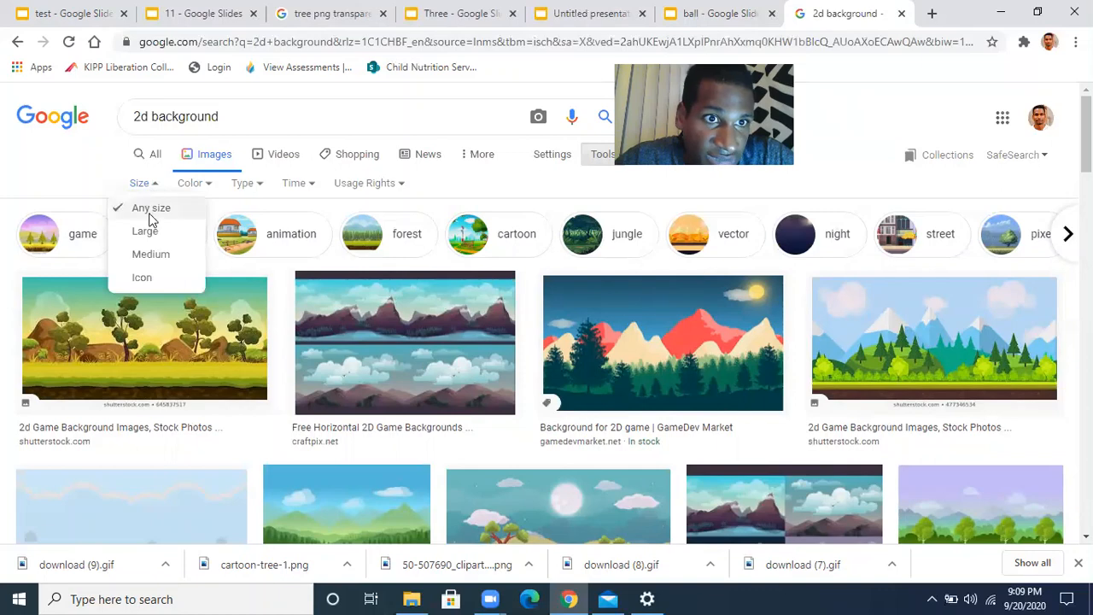
{"action": "left_click", "coordinate": [148, 238]}
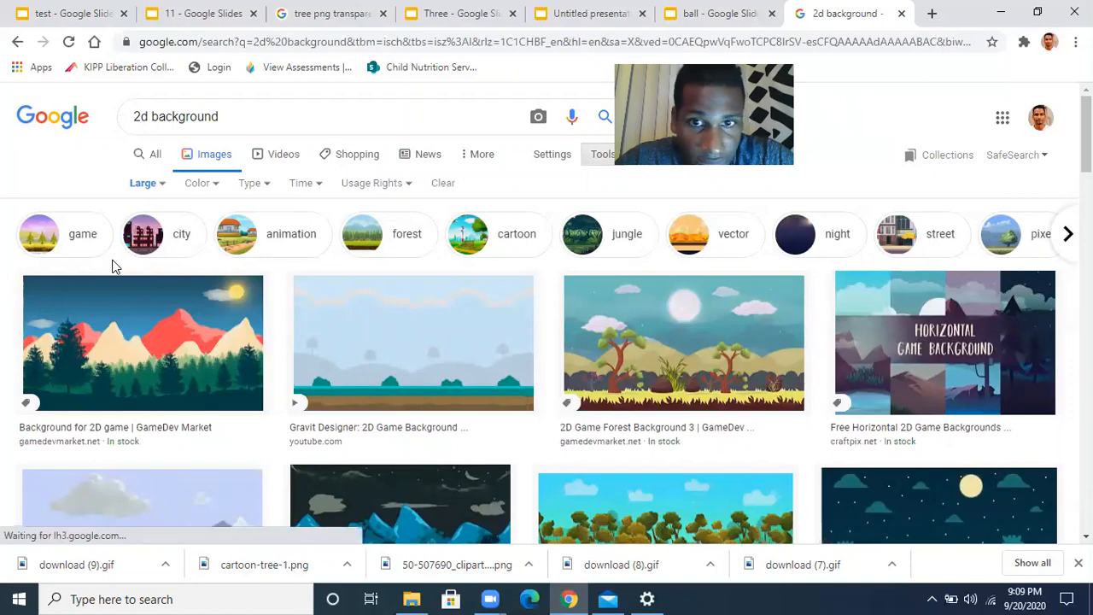
Find the blue sky background with a moon and clouds from Press Start and save it to Downloads as the PNG image bluemoon
{"action": "scroll", "coordinate": [112, 261], "scroll_direction": "down", "scroll_amount": 1}
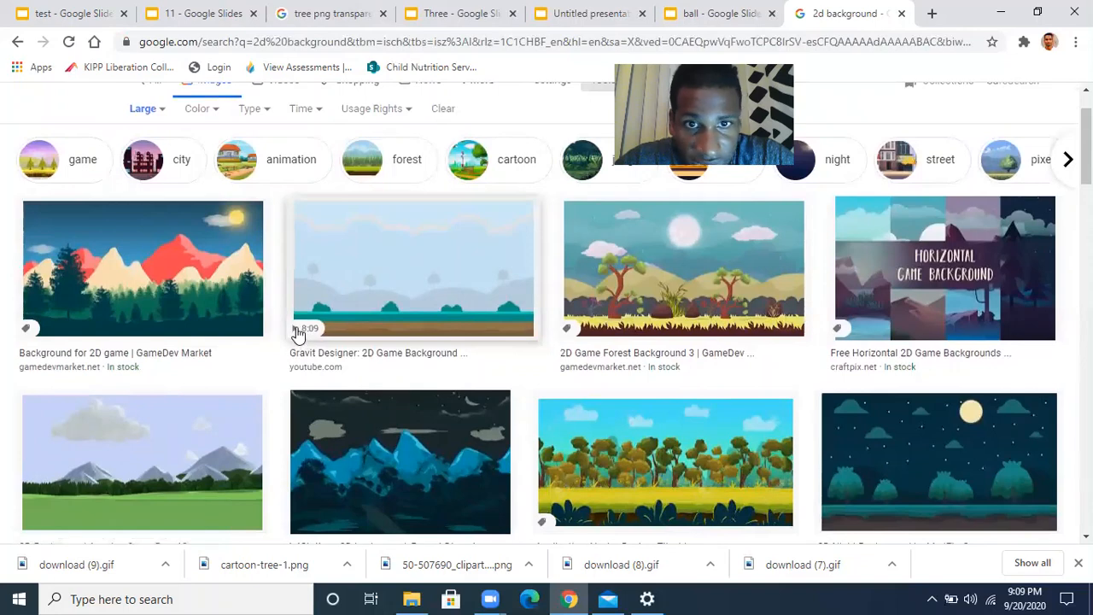
{"action": "scroll", "coordinate": [287, 354], "scroll_direction": "down", "scroll_amount": 1}
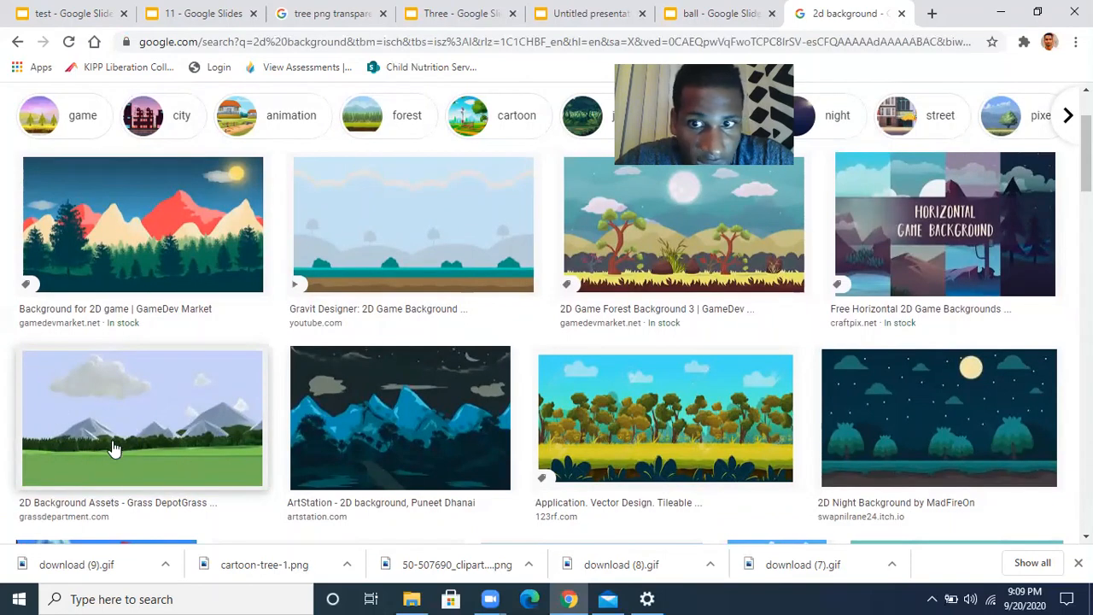
{"action": "scroll", "coordinate": [114, 448], "scroll_direction": "down", "scroll_amount": 1}
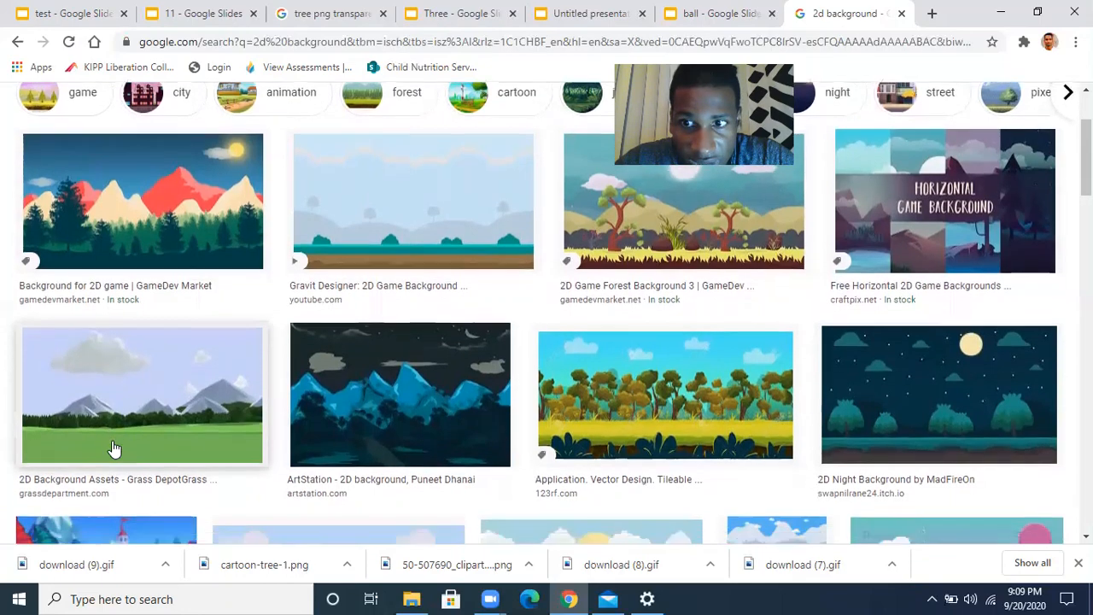
{"action": "scroll", "coordinate": [113, 448], "scroll_direction": "down", "scroll_amount": 1}
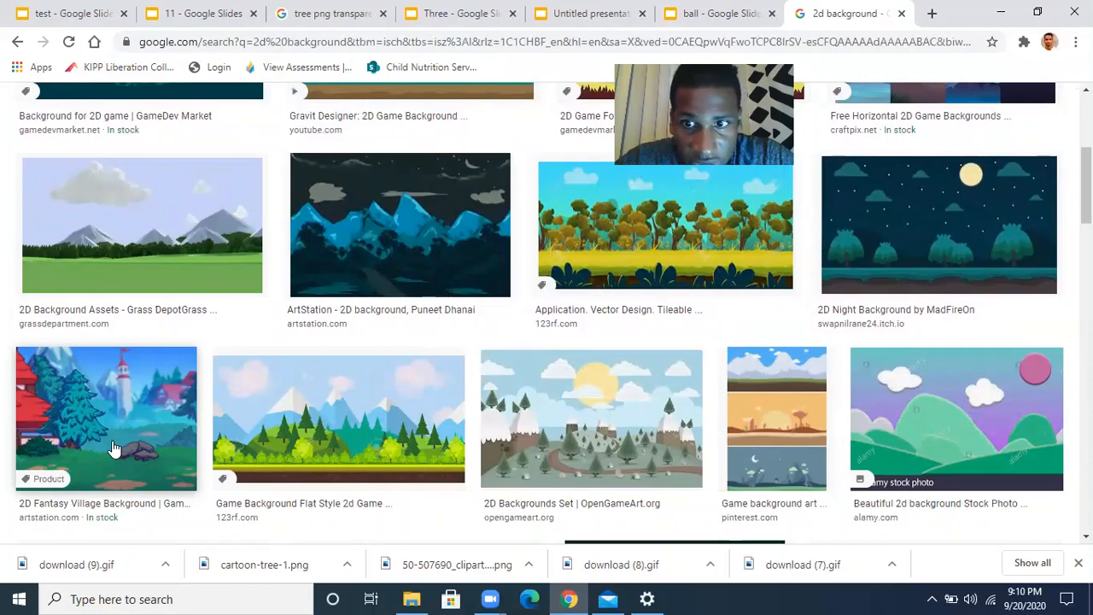
{"action": "scroll", "coordinate": [113, 448], "scroll_direction": "up", "scroll_amount": 1}
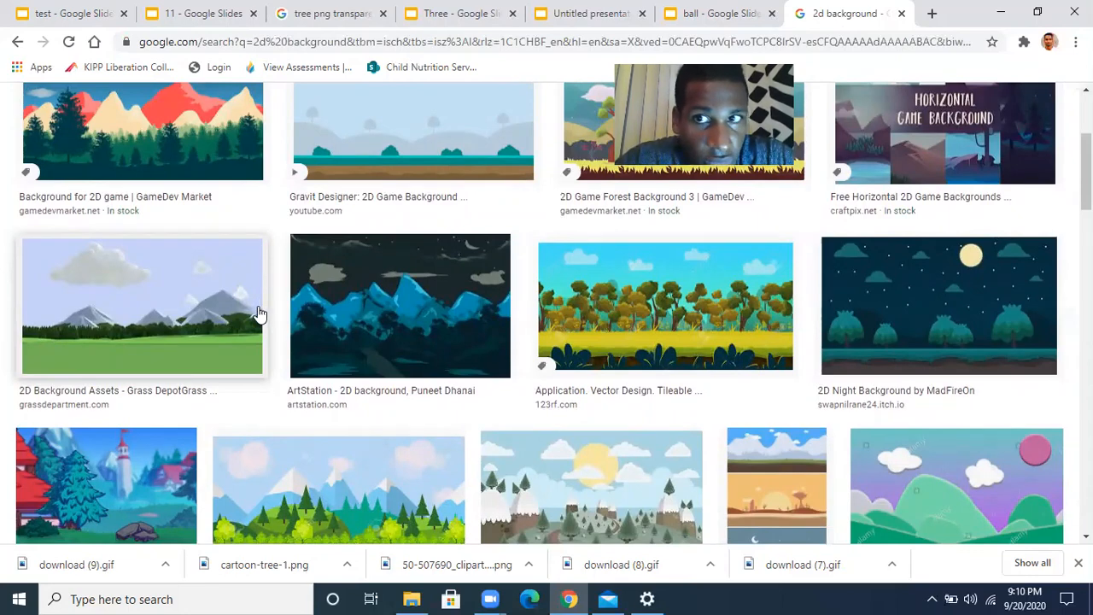
{"action": "scroll", "coordinate": [261, 314], "scroll_direction": "down", "scroll_amount": 2}
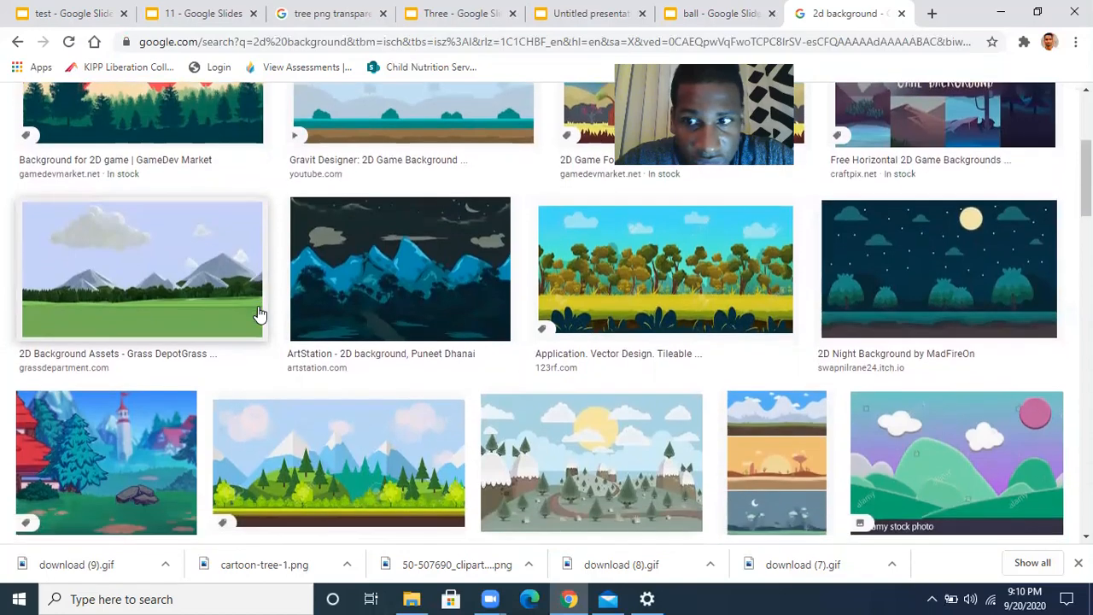
{"action": "scroll", "coordinate": [260, 314], "scroll_direction": "down", "scroll_amount": 3}
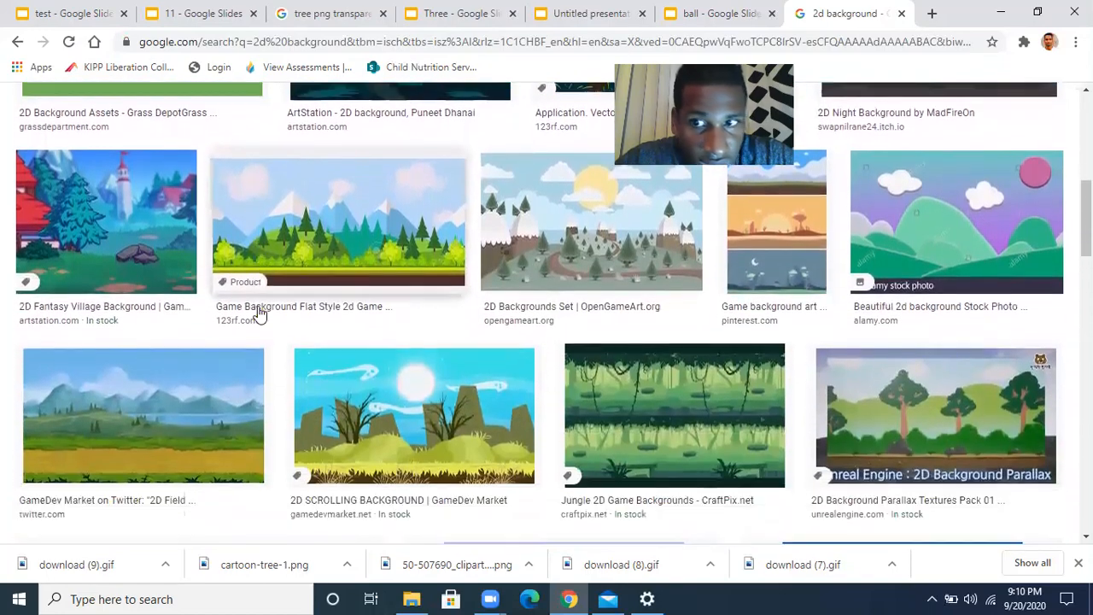
{"action": "scroll", "coordinate": [260, 315], "scroll_direction": "down", "scroll_amount": 3}
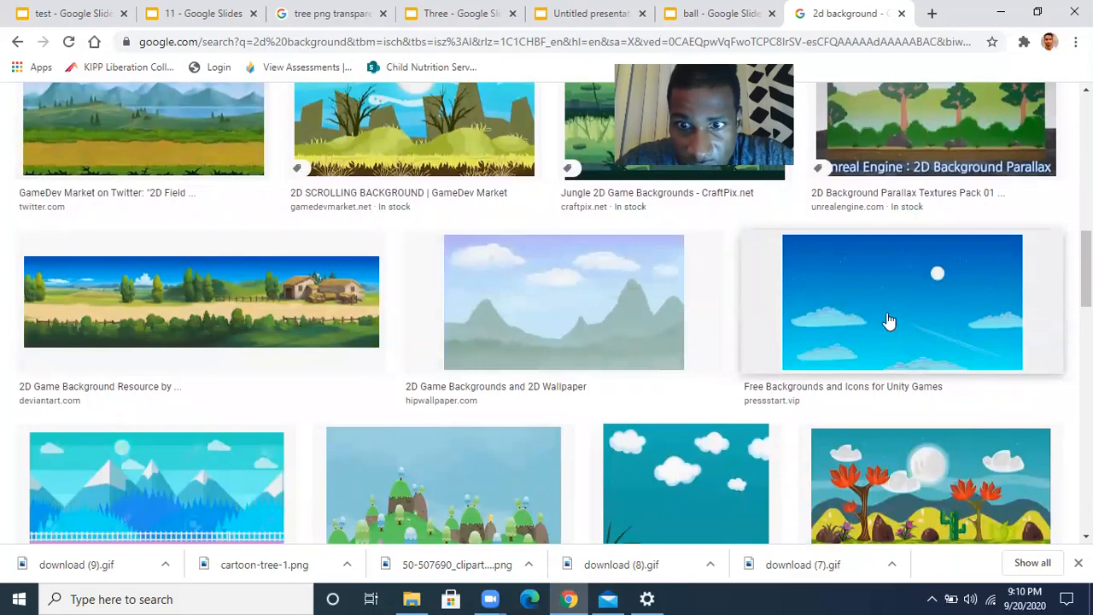
{"action": "left_click", "coordinate": [842, 334]}
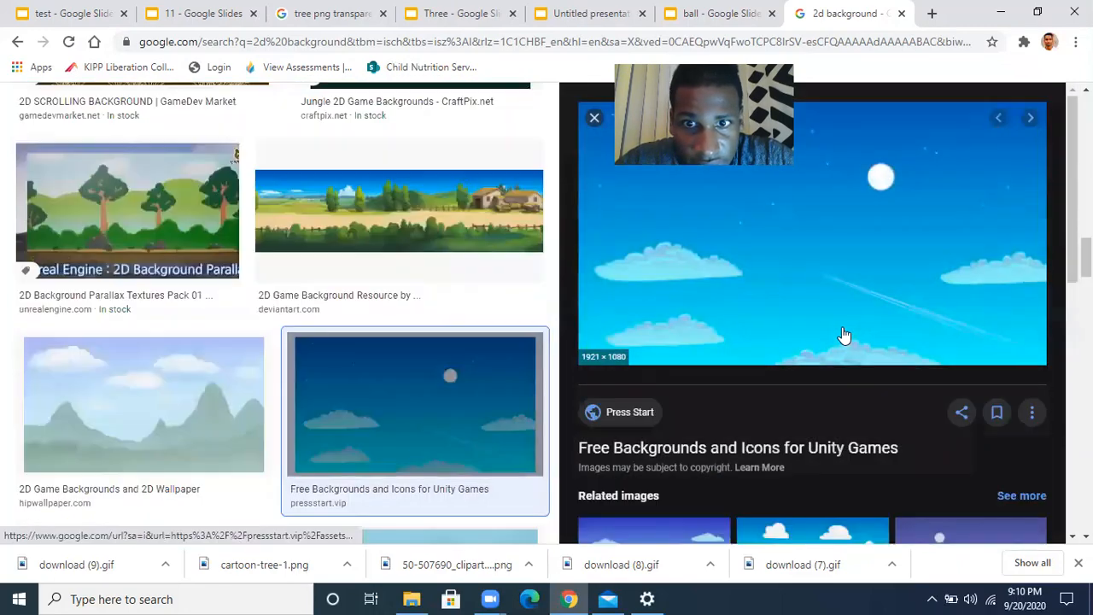
{"action": "right_click", "coordinate": [747, 303]}
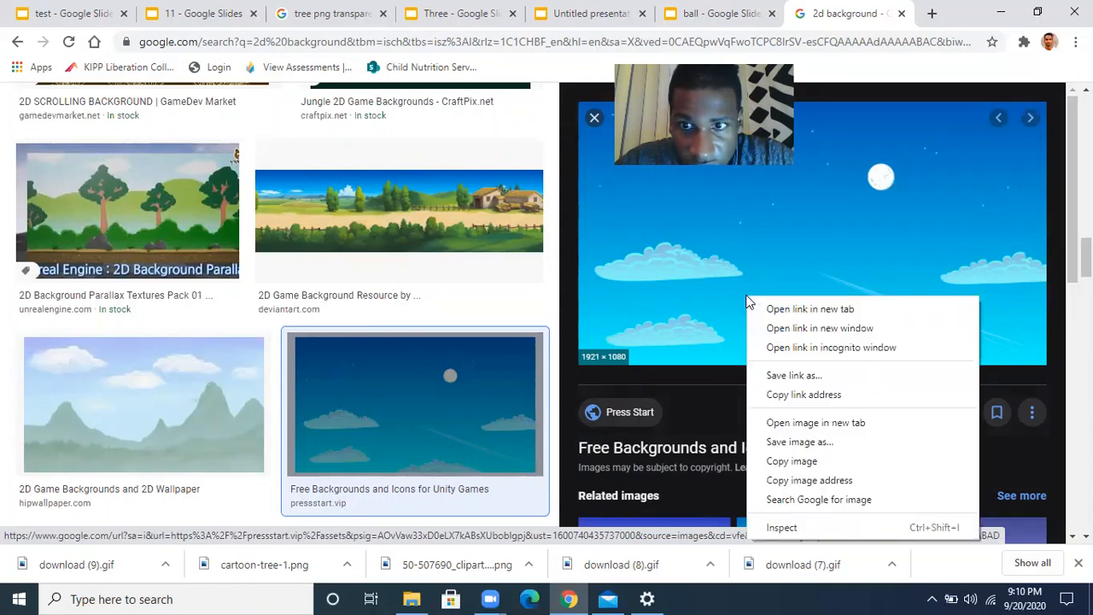
{"action": "left_click", "coordinate": [796, 442]}
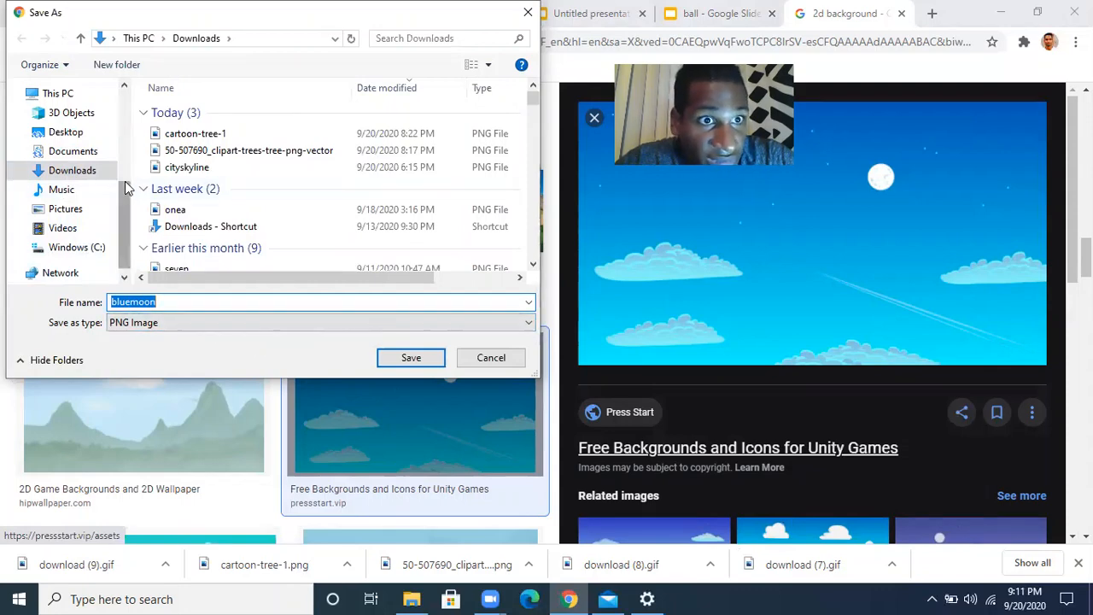
{"action": "left_click", "coordinate": [398, 361]}
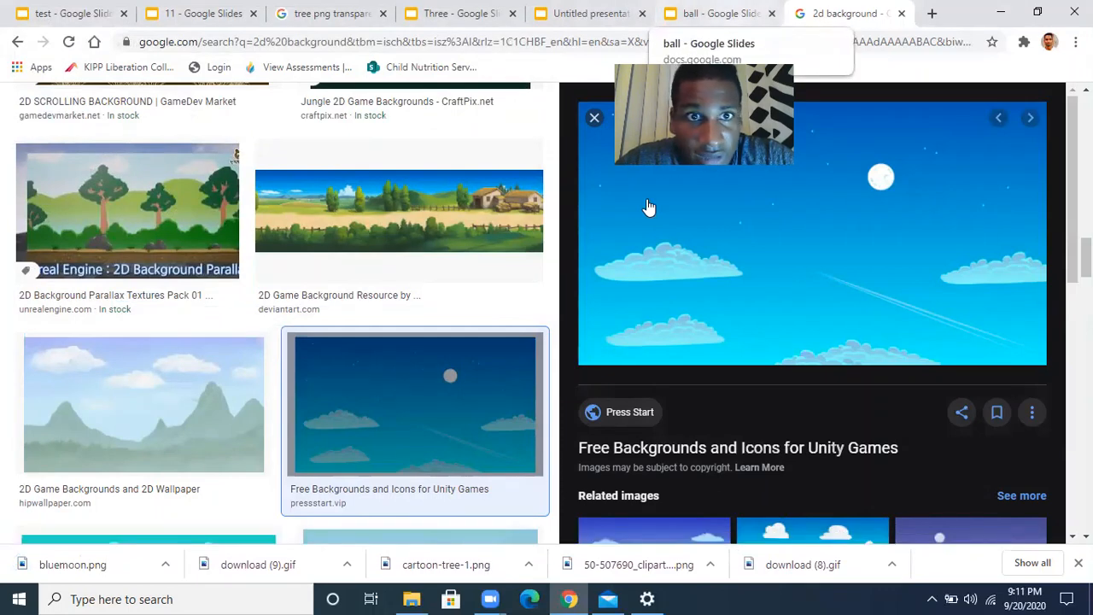
Switch to the untitled bouncing-ball presentation, insert the downloaded bluemoon image on slide 1 and enlarge it to nearly fill the slide
{"action": "key", "text": "ctrl+shift+Tab"}
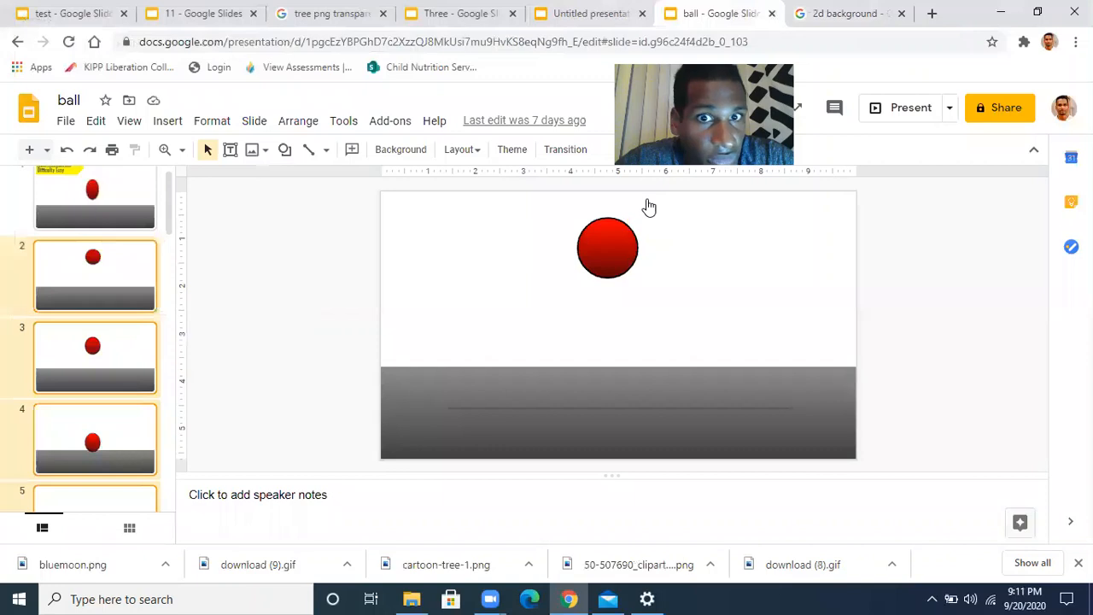
{"action": "key", "text": "ctrl+shift+Tab"}
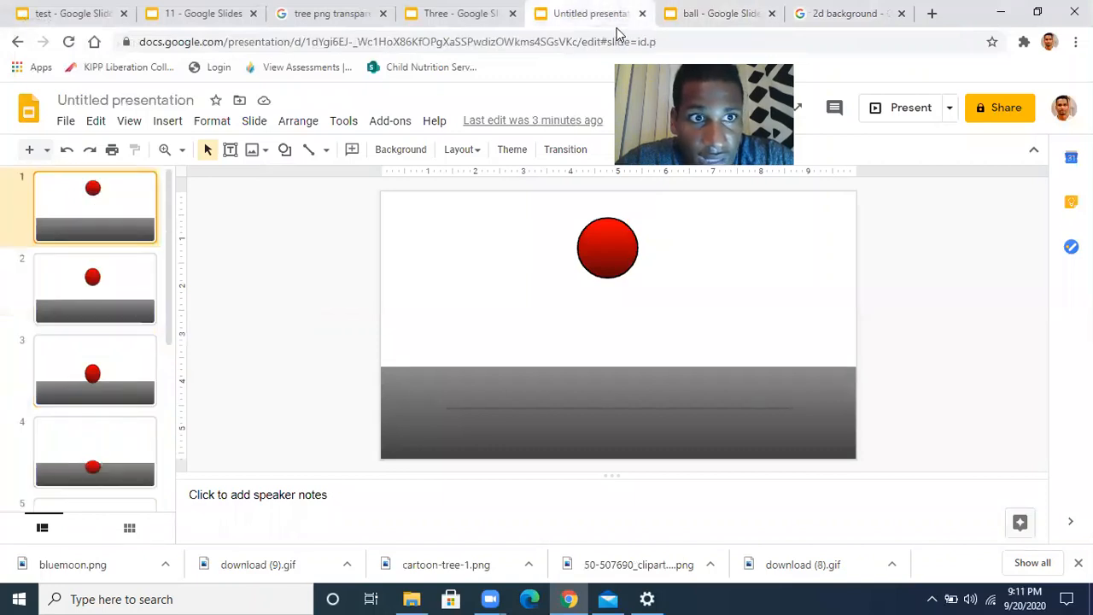
{"action": "scroll", "coordinate": [75, 388], "scroll_direction": "down", "scroll_amount": 4}
{"action": "scroll", "coordinate": [75, 392], "scroll_direction": "up", "scroll_amount": 5}
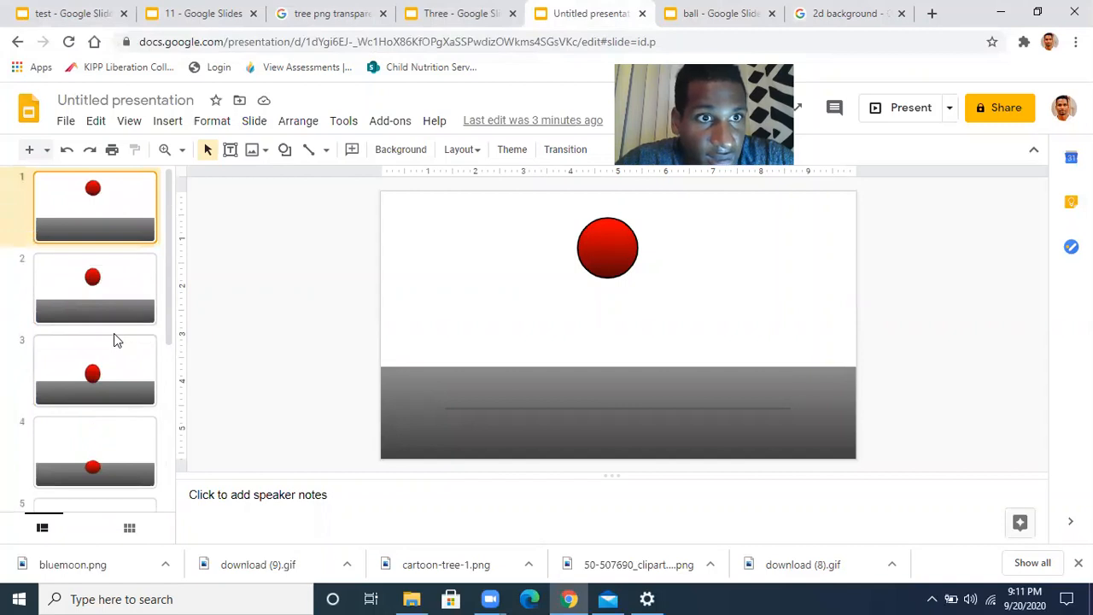
{"action": "left_click", "coordinate": [168, 124]}
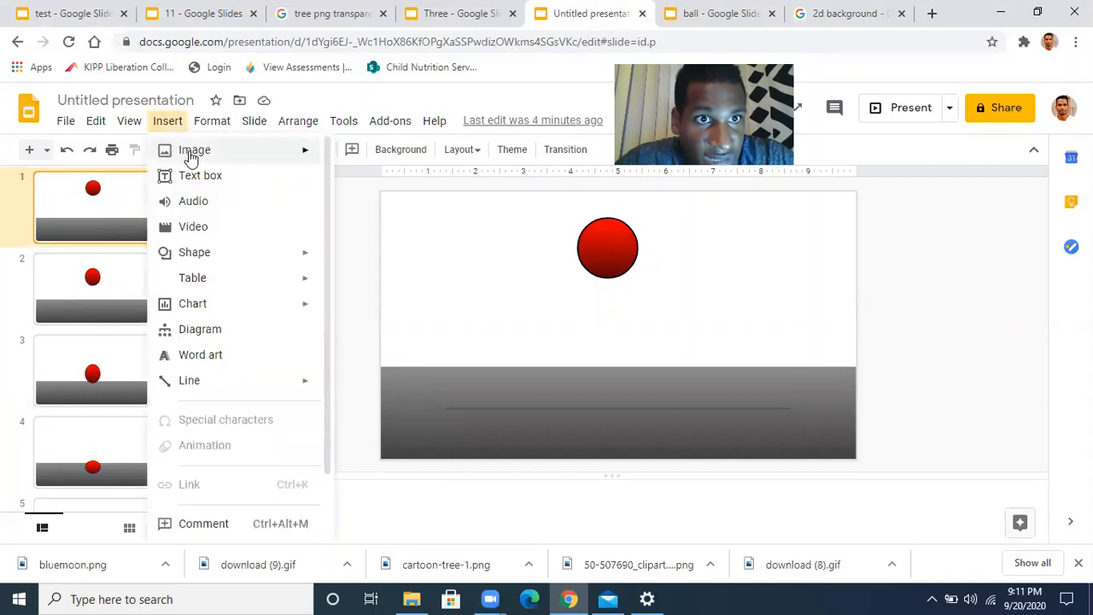
{"action": "mouse_move", "coordinate": [191, 153]}
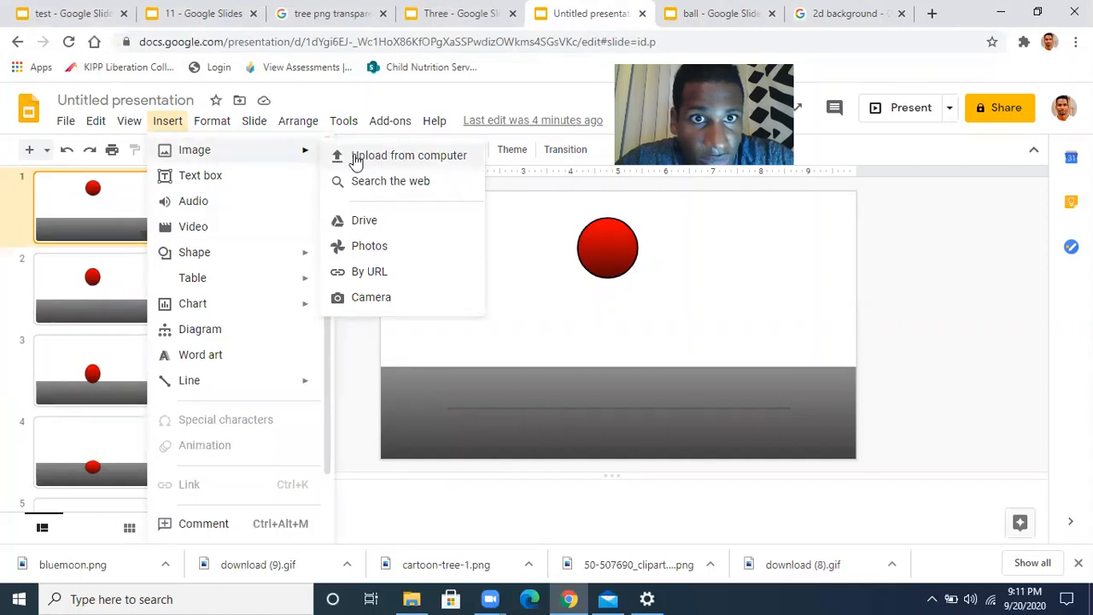
{"action": "left_click", "coordinate": [445, 155]}
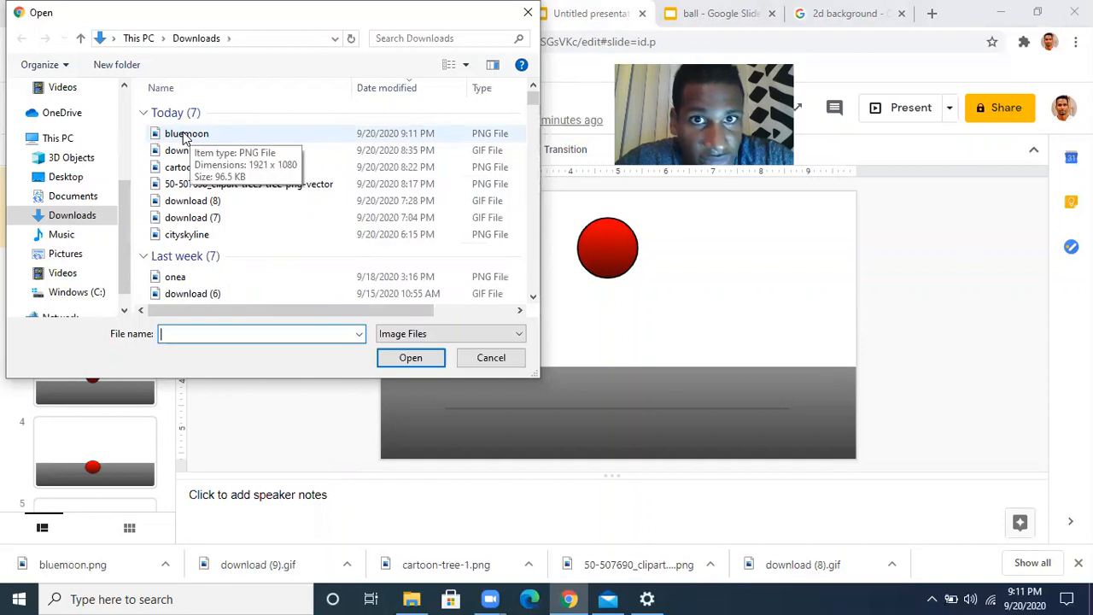
{"action": "left_click", "coordinate": [184, 134]}
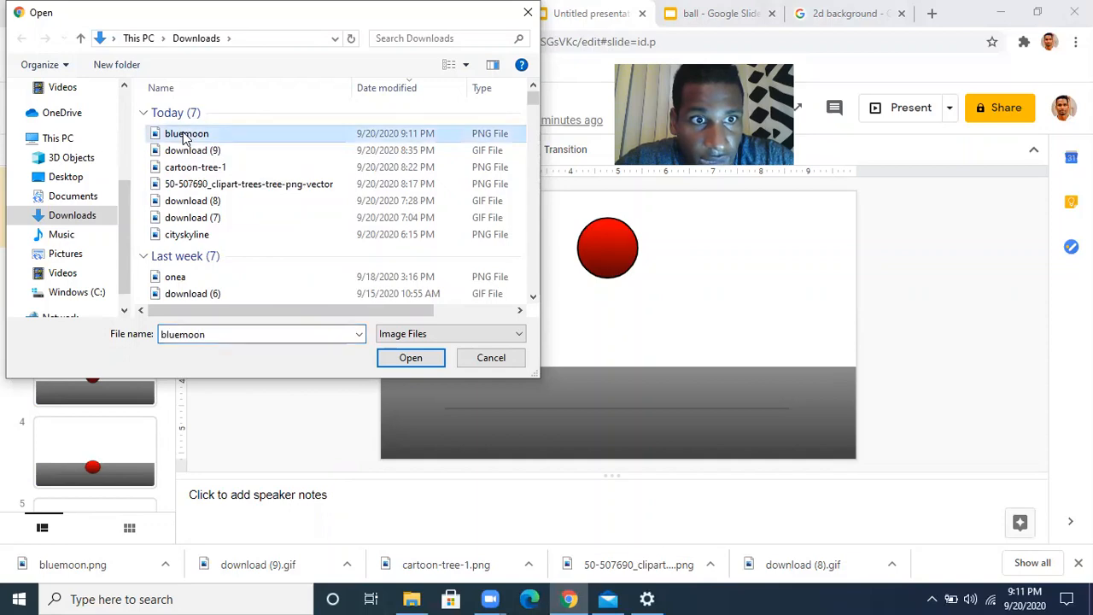
{"action": "left_click", "coordinate": [389, 358]}
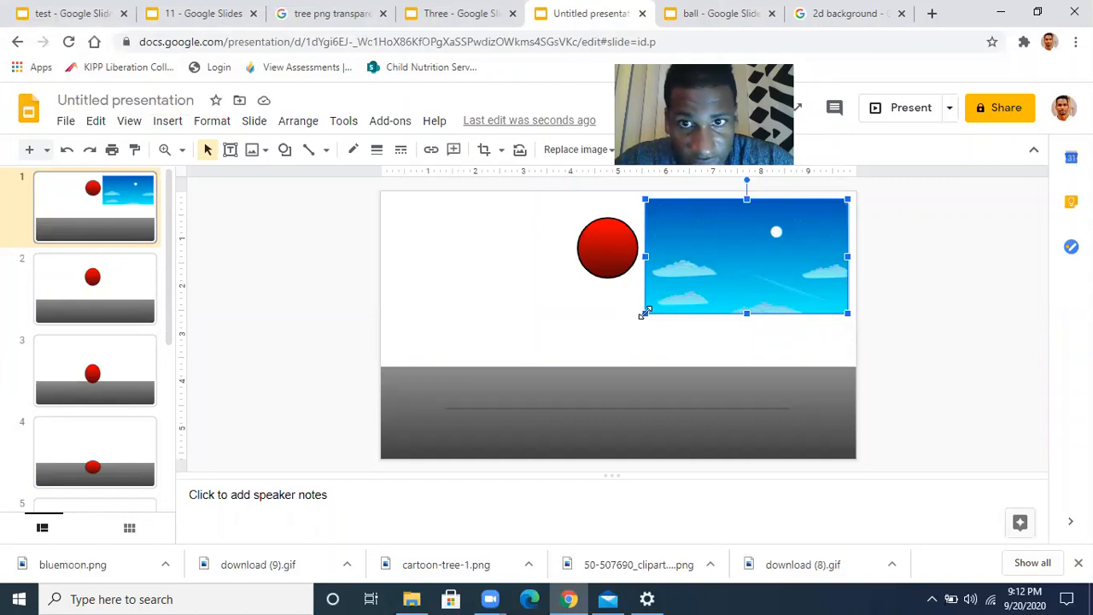
{"action": "left_click_drag", "start_coordinate": [644, 313], "coordinate": [380, 421]}
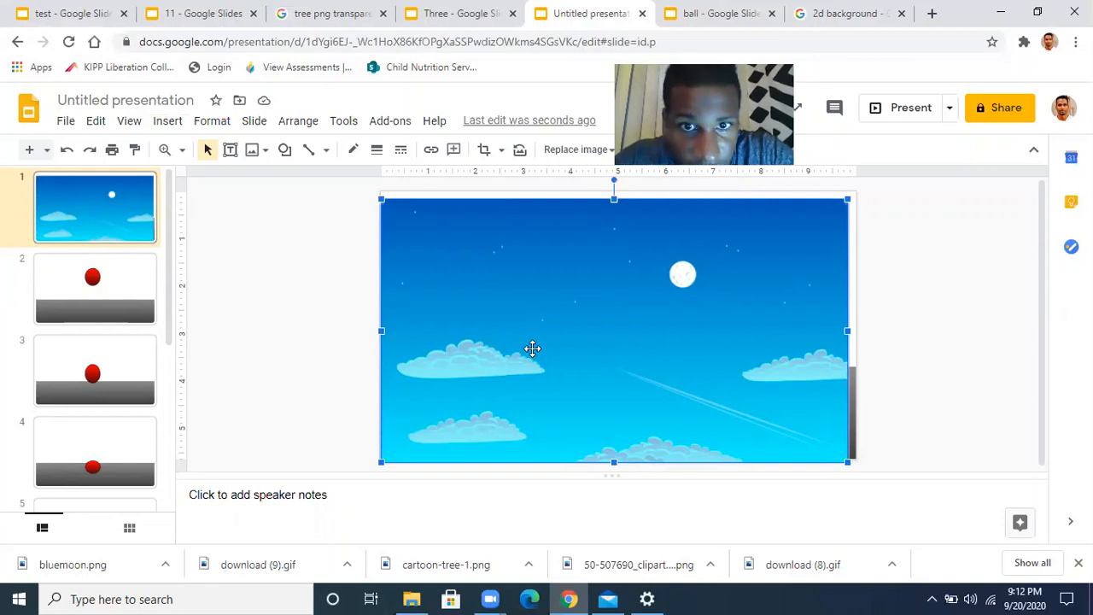
Send the sky image to the back, behind the ball and ground, and move it flush with the slide's upper-right corner
{"action": "right_click", "coordinate": [532, 301]}
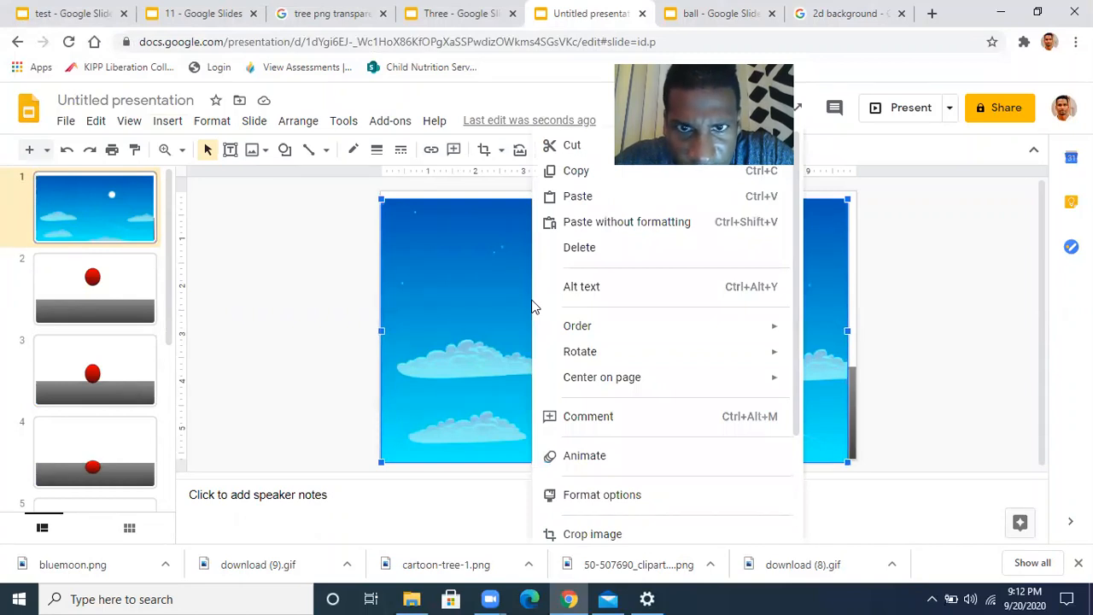
{"action": "mouse_move", "coordinate": [551, 332]}
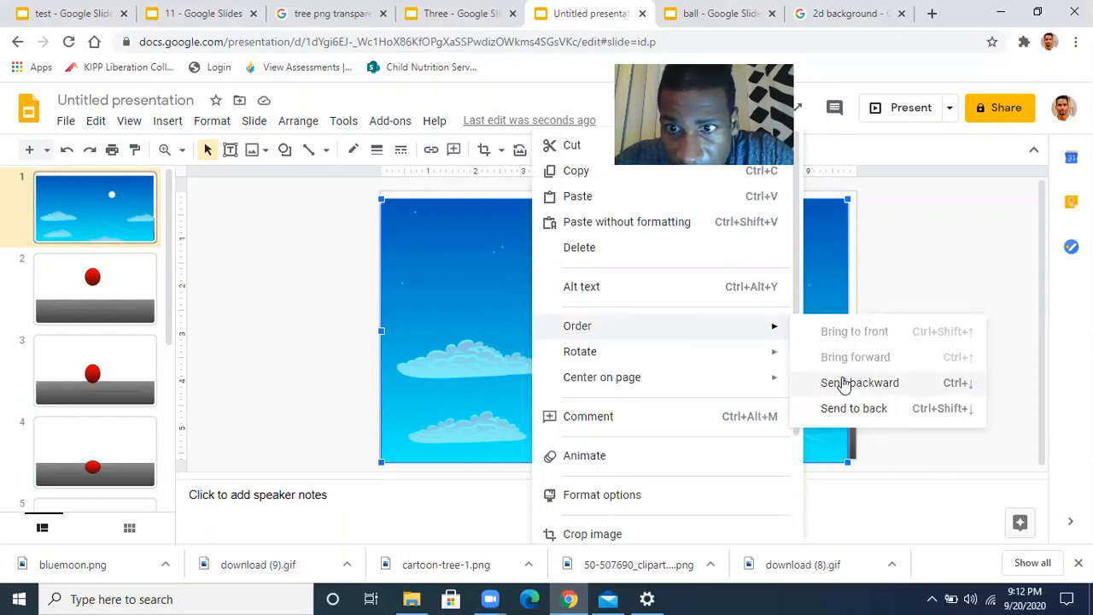
{"action": "left_click", "coordinate": [850, 413]}
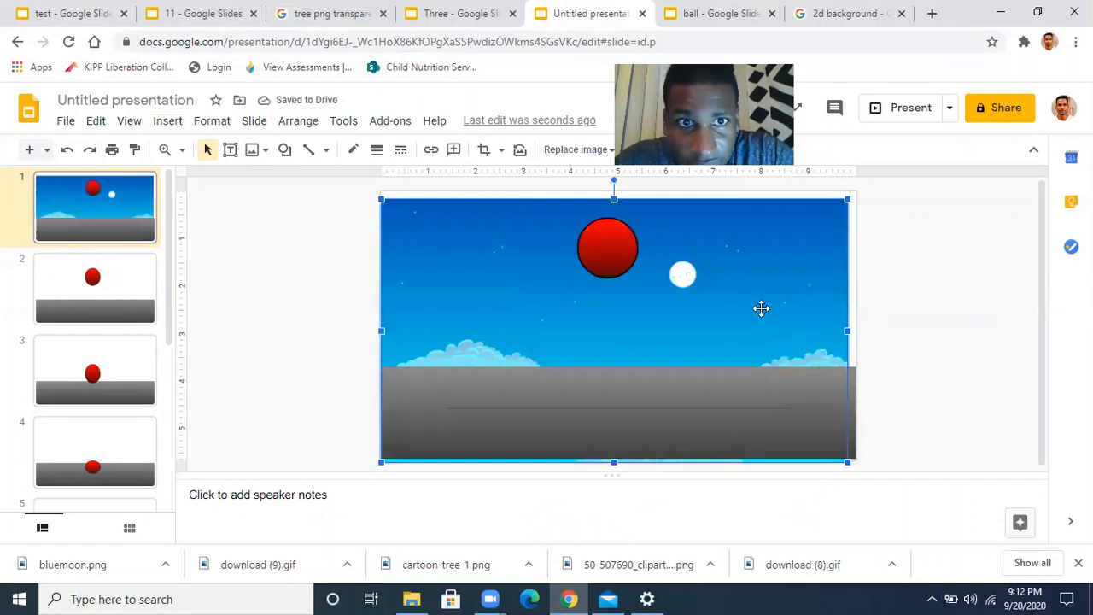
{"action": "left_click_drag", "start_coordinate": [761, 310], "coordinate": [768, 302]}
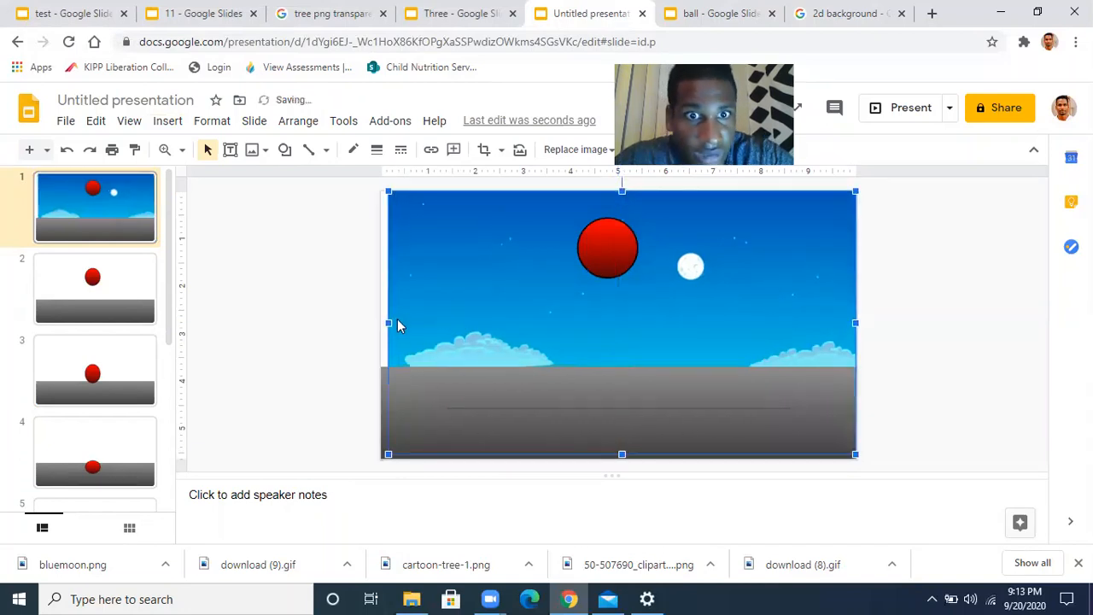
Stretch the sky image to the slide's left edge and nudge it up until its lower edge sits just behind the top of the ground
{"action": "left_click_drag", "start_coordinate": [387, 322], "coordinate": [381, 322]}
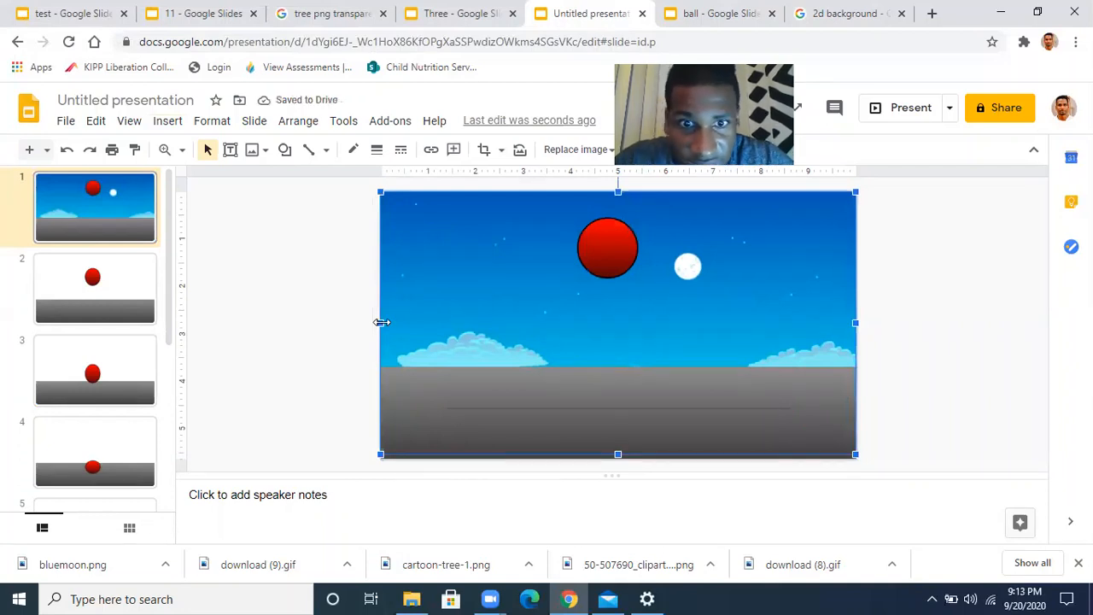
{"action": "key", "text": "Up"}
{"action": "key", "text": "Up"}
{"action": "key", "text": "Up"}
{"action": "key", "text": "Up"}
{"action": "key", "text": "Up"}
{"action": "key", "text": "Up"}
{"action": "key", "text": "Up"}
{"action": "key", "text": "Up"}
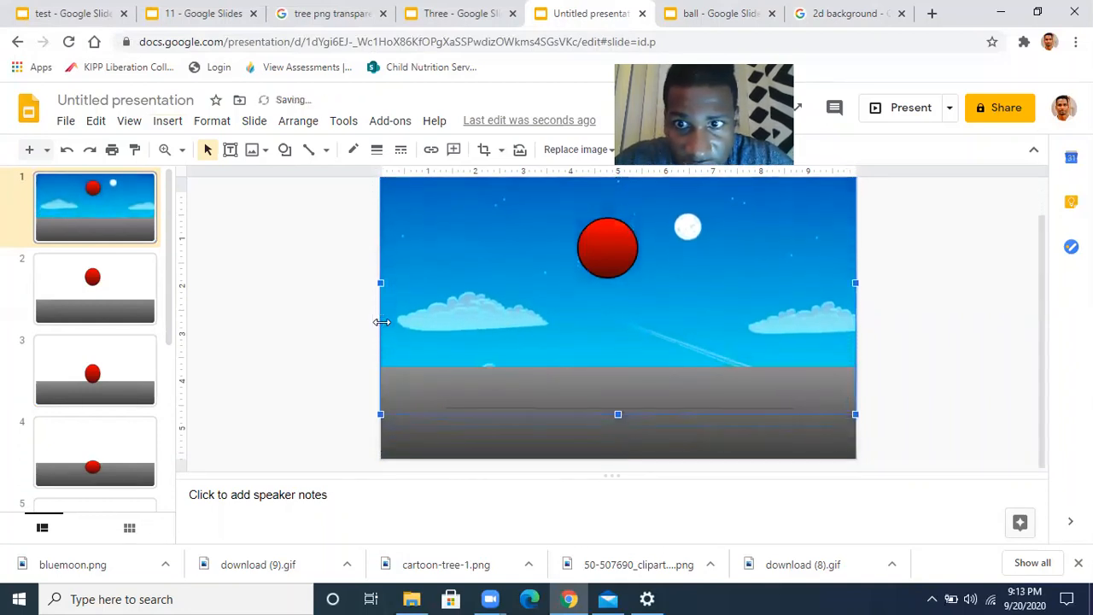
{"action": "key", "text": "Up"}
{"action": "key", "text": "Up"}
{"action": "key", "text": "Up"}
{"action": "key", "text": "Up"}
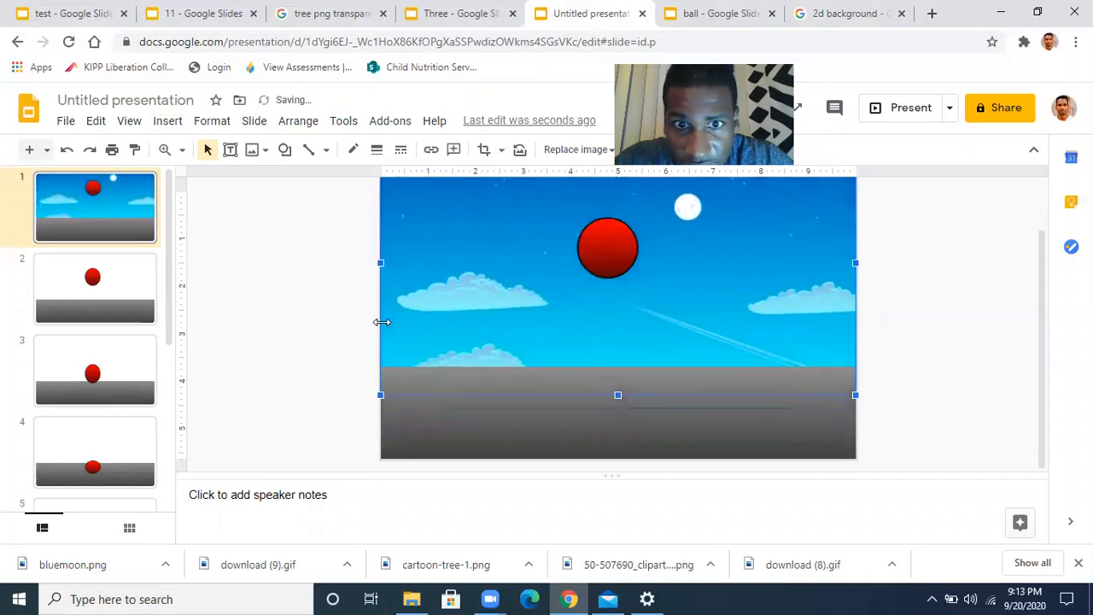
{"action": "key", "text": "Up"}
{"action": "key", "text": "Up"}
{"action": "key", "text": "Up"}
{"action": "key", "text": "Up"}
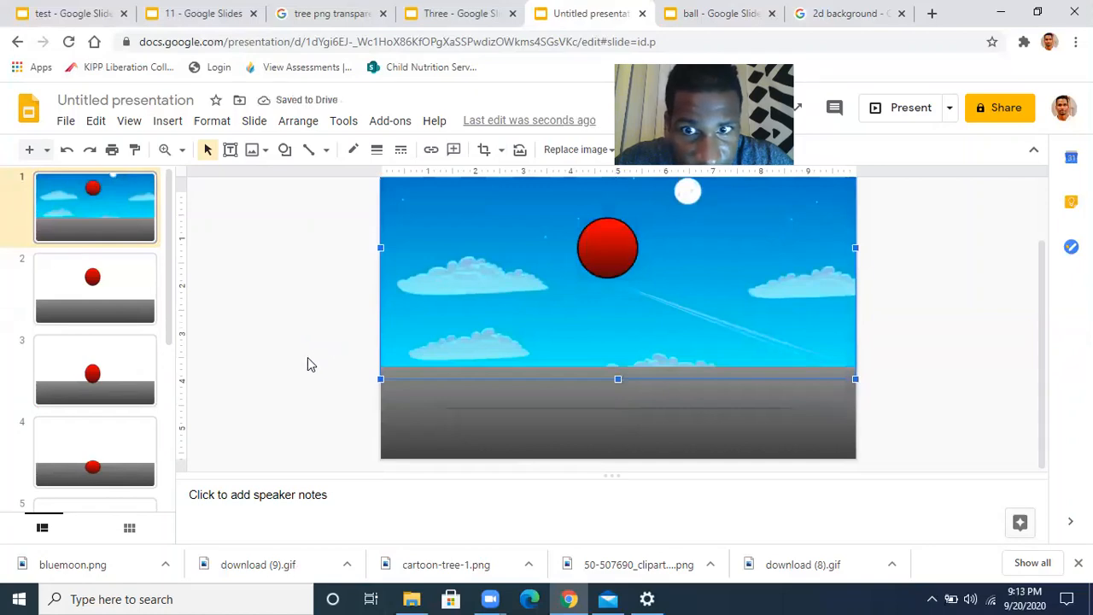
{"action": "scroll", "coordinate": [307, 357], "scroll_direction": "up", "scroll_amount": 2}
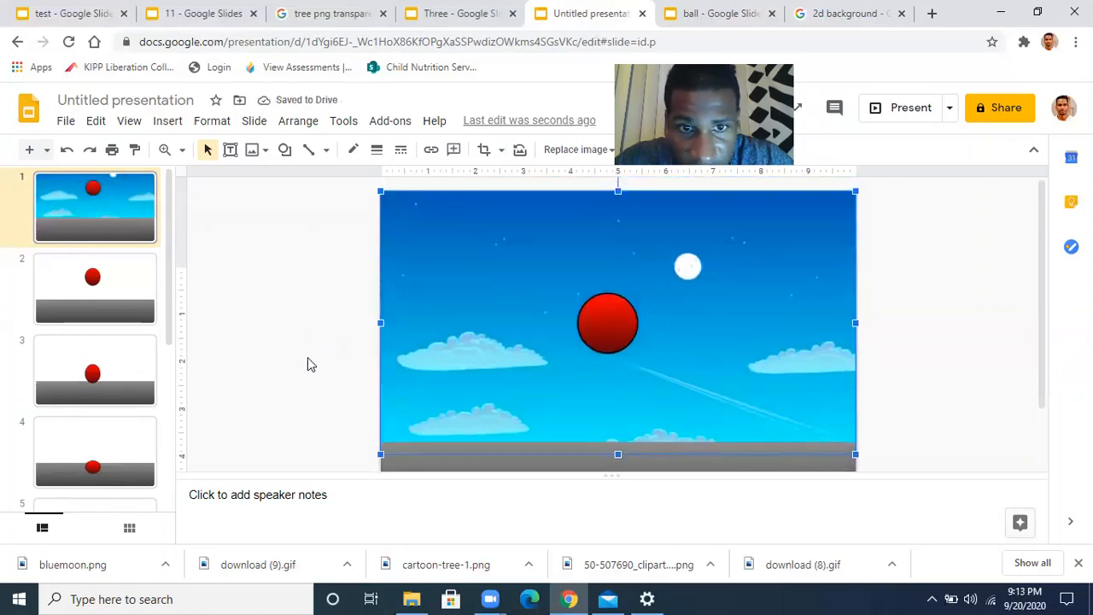
{"action": "key", "text": "Up"}
{"action": "key", "text": "Up"}
{"action": "key", "text": "Up"}
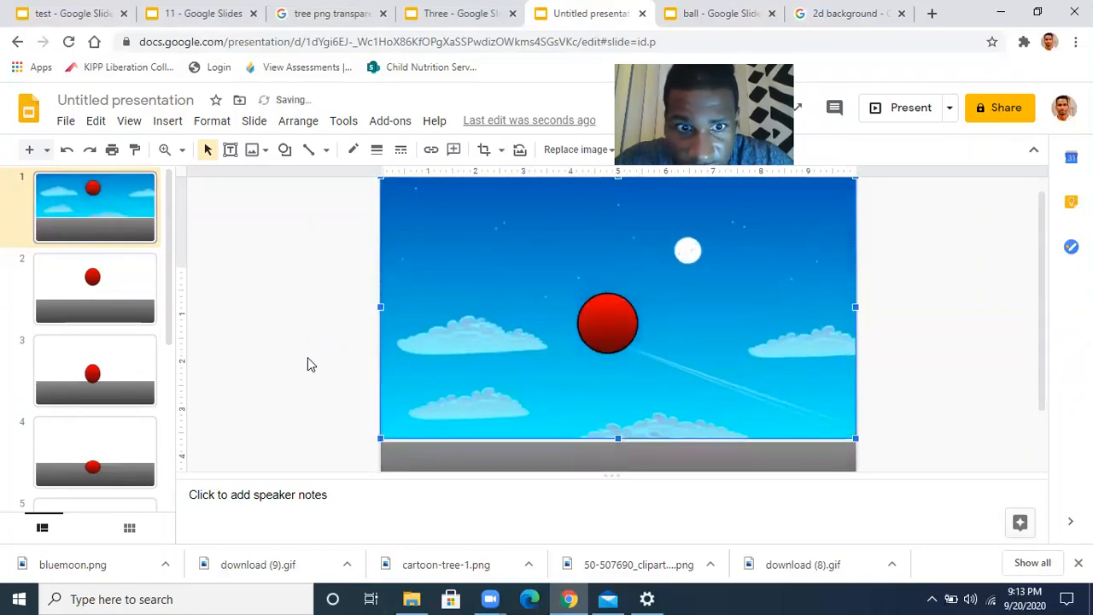
{"action": "key", "text": "Down"}
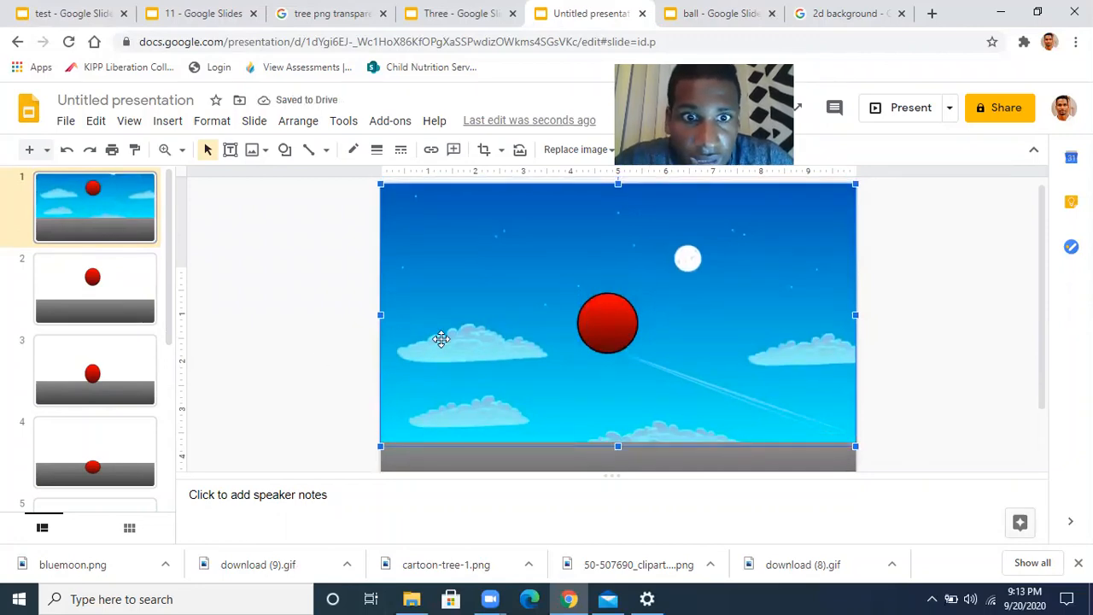
{"action": "left_click", "coordinate": [248, 381]}
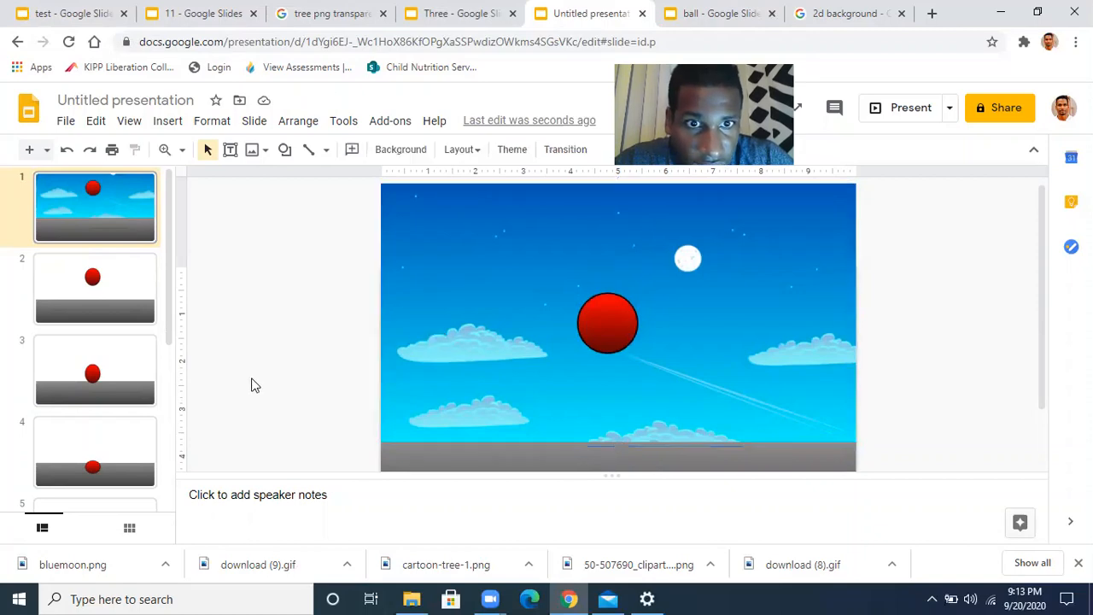
Duplicate the sky image and place the copy beyond the slide, against the original's right edge and level with it
{"action": "left_click", "coordinate": [474, 307]}
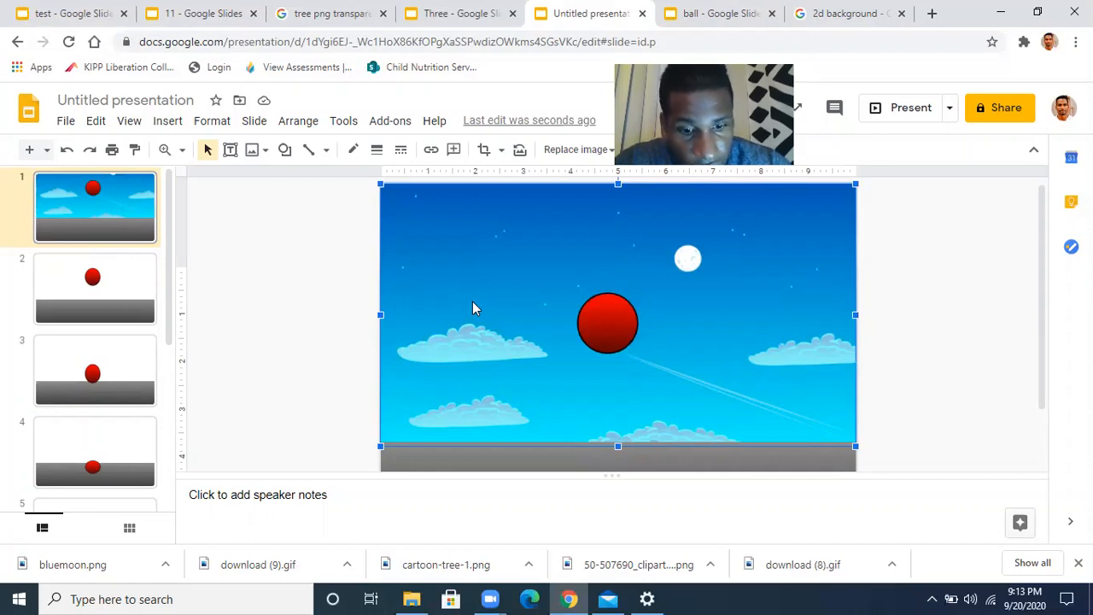
{"action": "key", "text": "ctrl+v"}
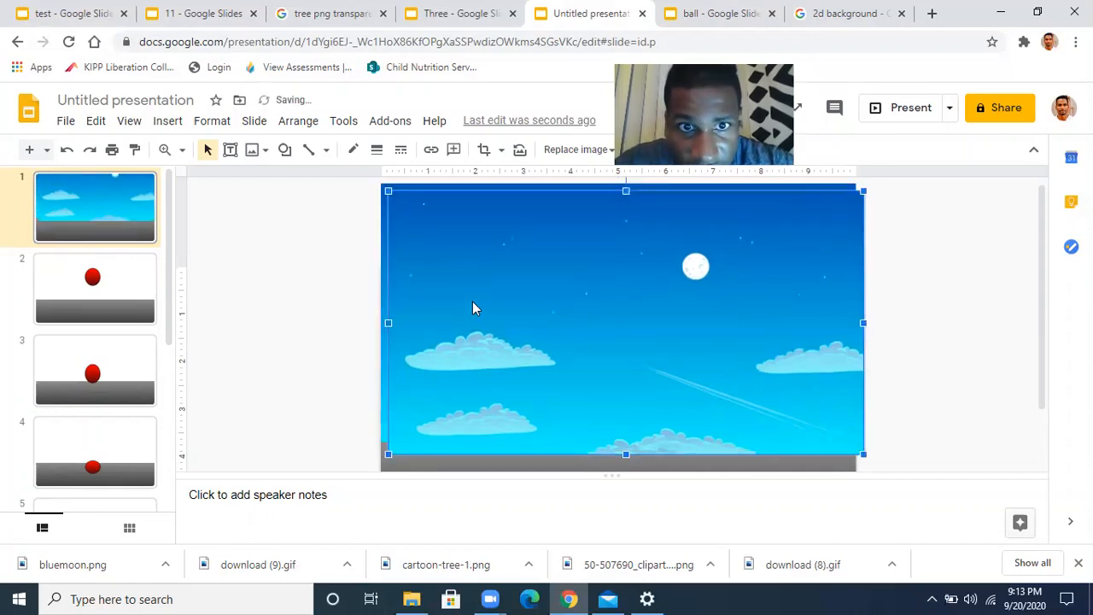
{"action": "left_click_drag", "start_coordinate": [443, 267], "coordinate": [910, 258]}
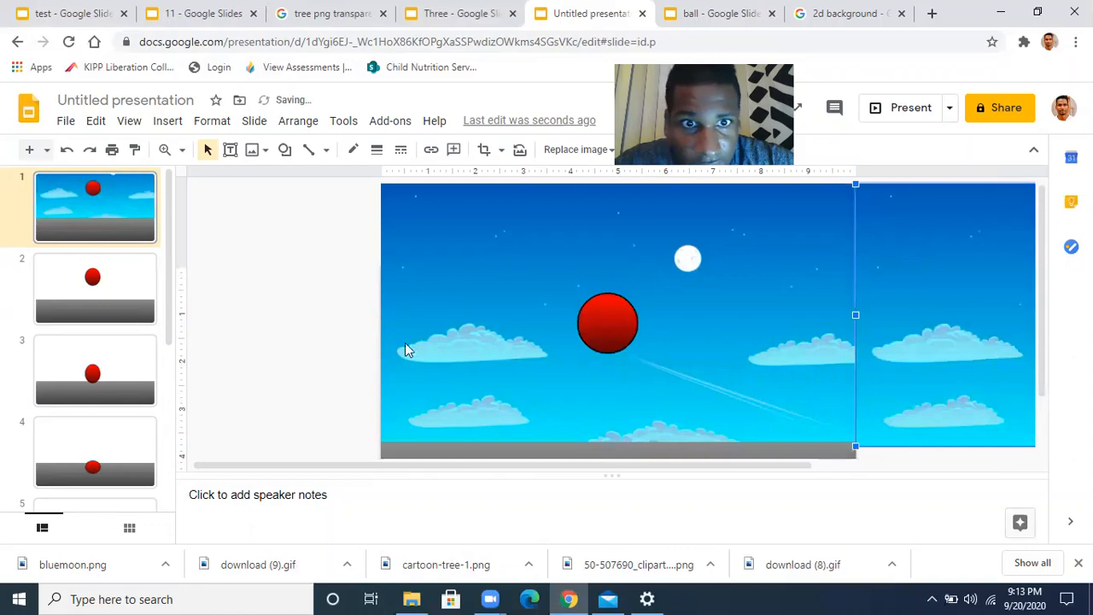
Nudge the copied sky image slightly left to close the seam with the original
{"action": "left_click", "coordinate": [227, 358]}
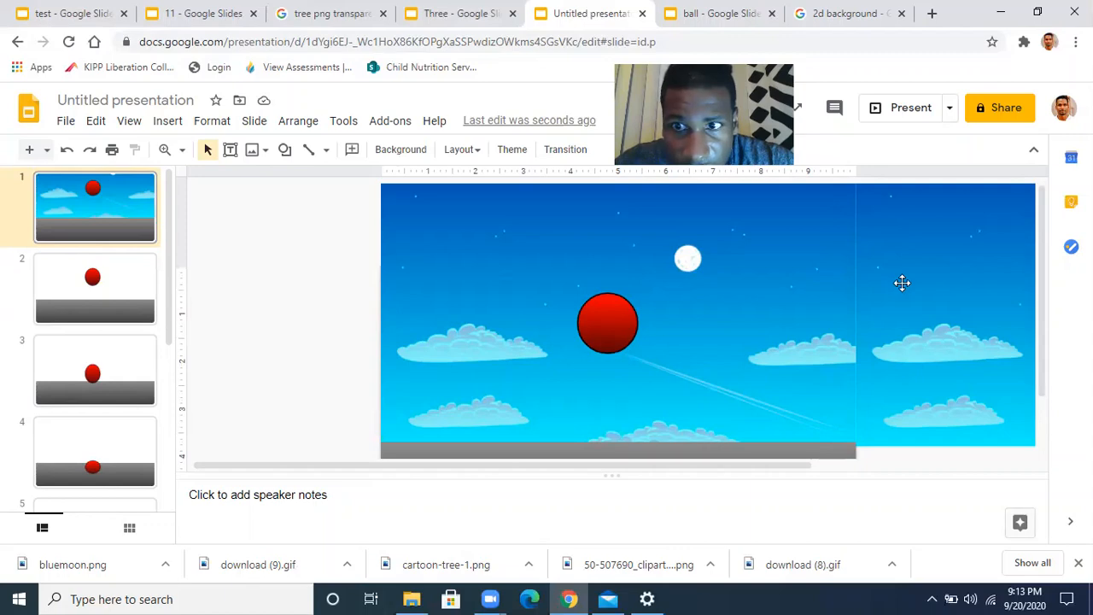
{"action": "mouse_move", "coordinate": [902, 283]}
{"action": "left_mouse_down"}
{"action": "mouse_move", "coordinate": [605, 300]}
{"action": "mouse_move", "coordinate": [898, 280]}
{"action": "left_mouse_up"}
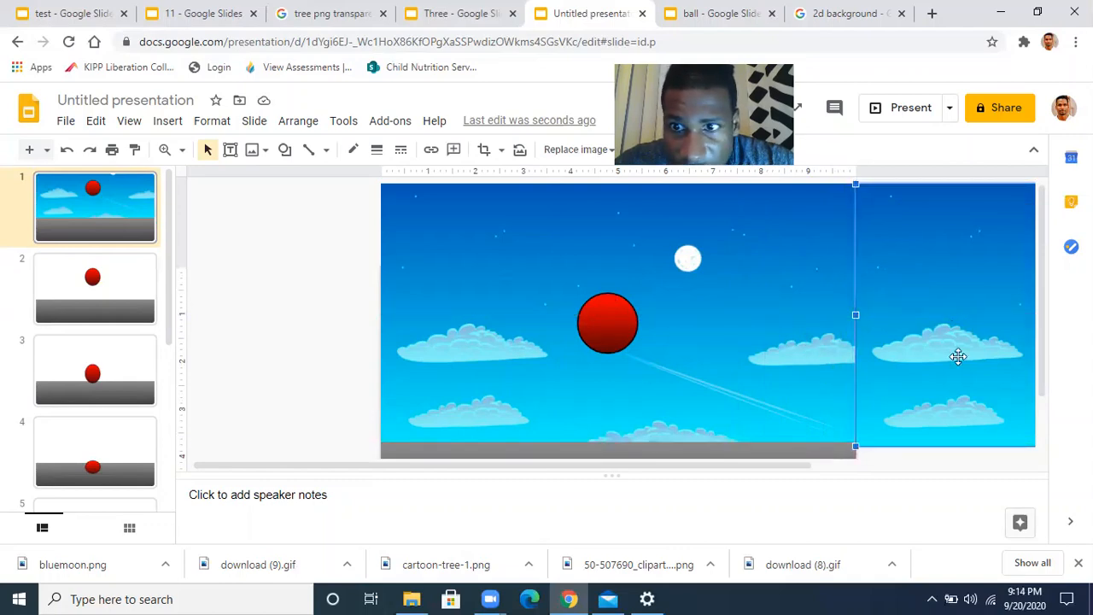
{"action": "left_click", "coordinate": [887, 463]}
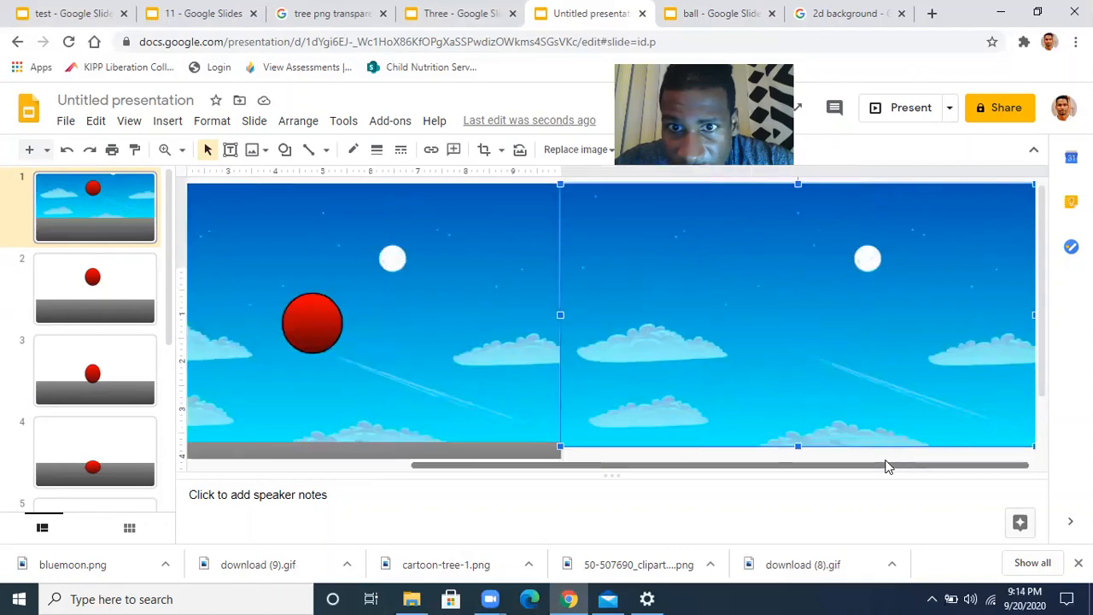
{"action": "left_click", "coordinate": [439, 184]}
{"action": "left_click", "coordinate": [639, 244]}
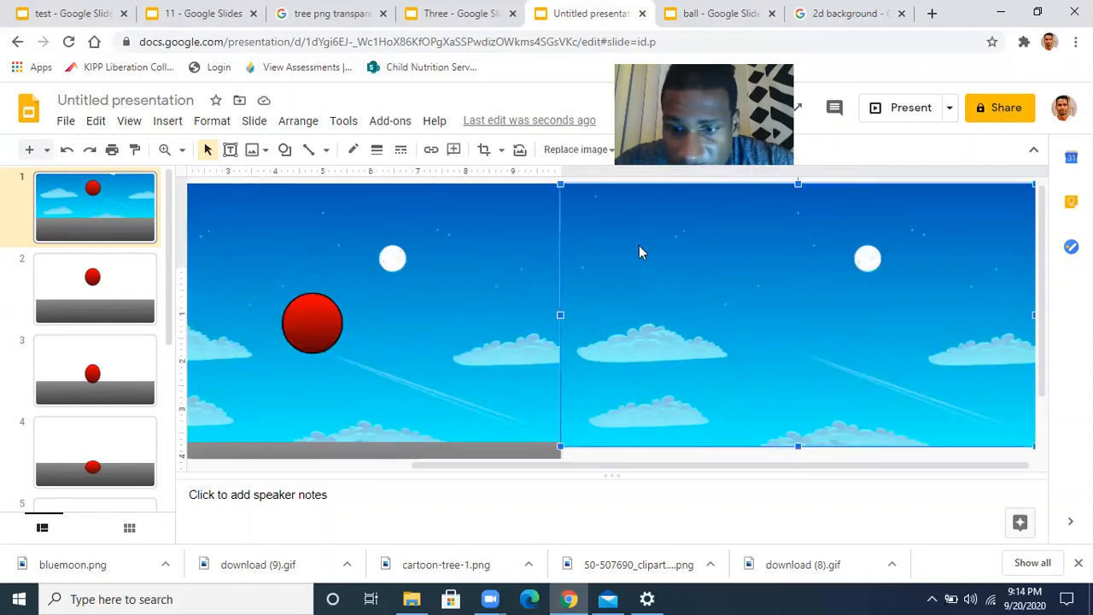
{"action": "key", "text": "Left"}
{"action": "left_click", "coordinate": [536, 181]}
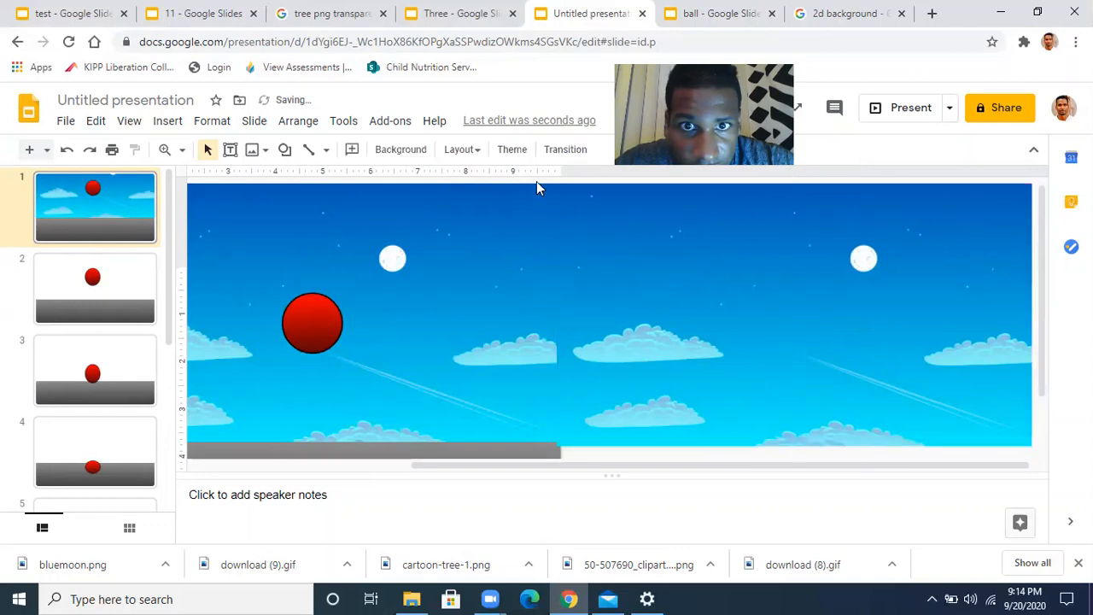
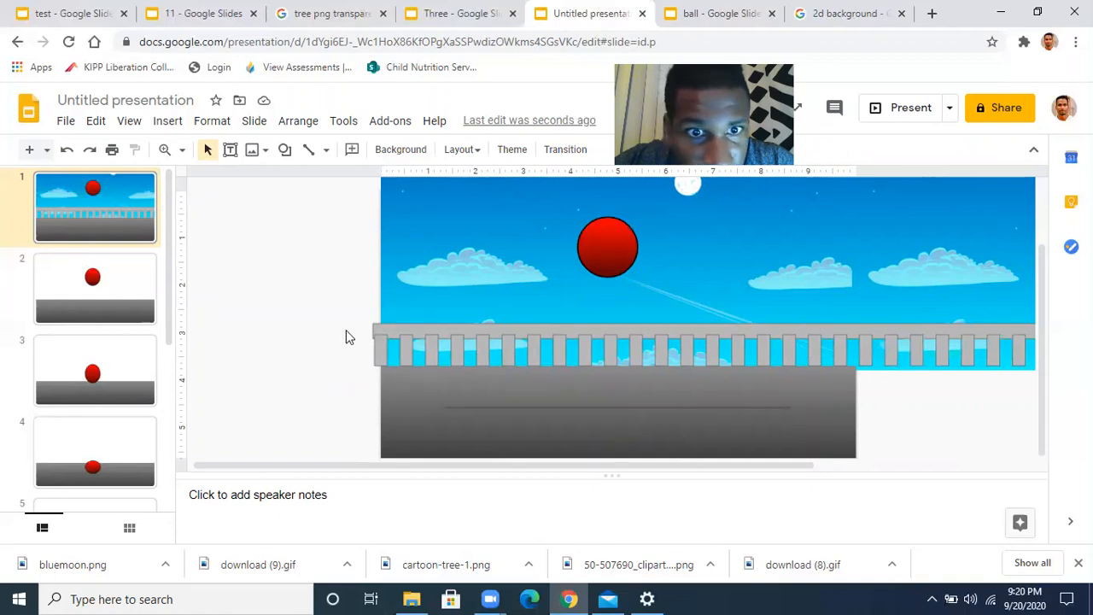
Group the fence's horizontal rail with all of its posts into a single object
{"action": "left_click", "coordinate": [397, 329]}
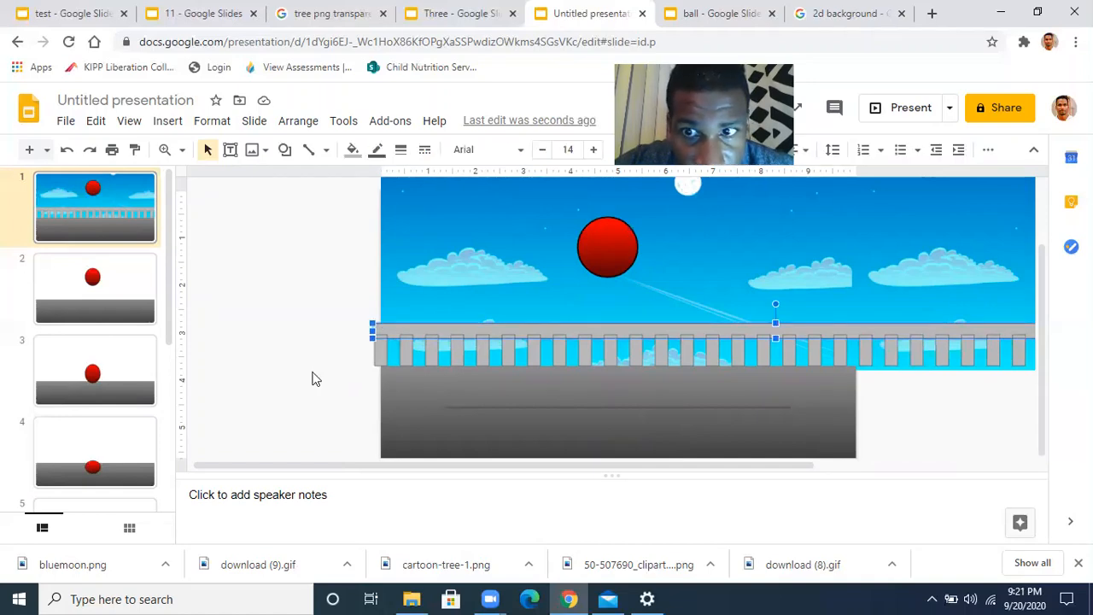
{"action": "left_click", "coordinate": [378, 351]}
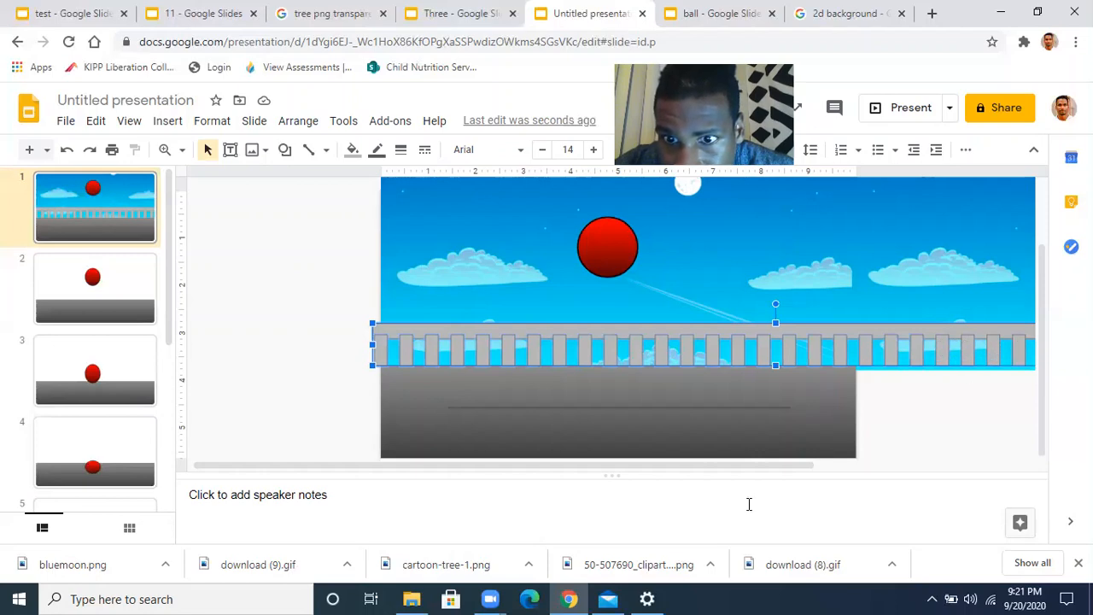
{"action": "left_click_drag", "start_coordinate": [793, 466], "coordinate": [908, 456]}
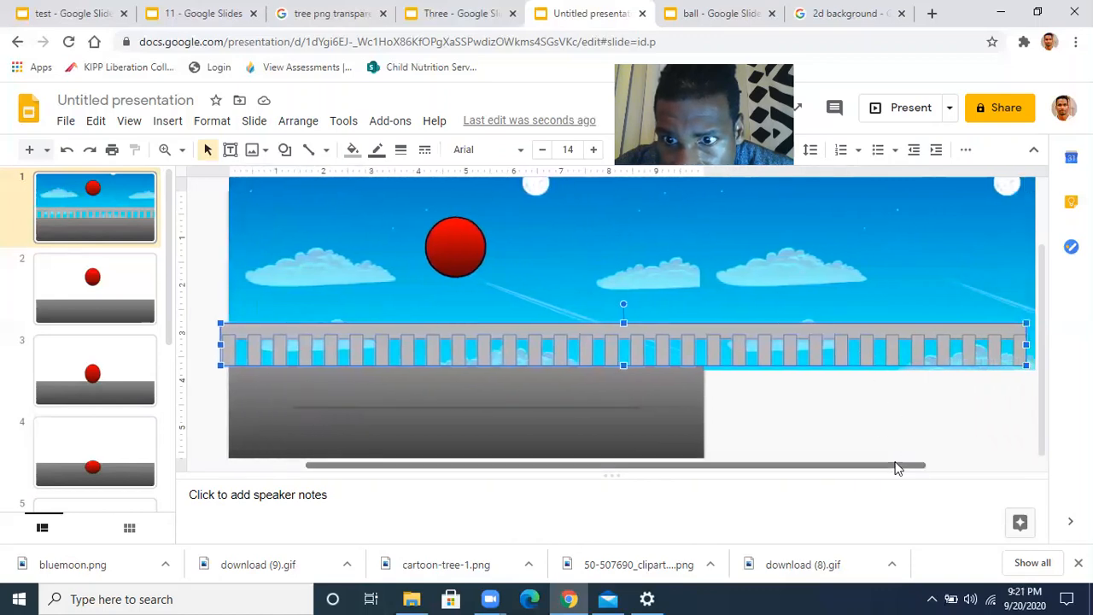
{"action": "left_click_drag", "start_coordinate": [896, 470], "coordinate": [992, 465]}
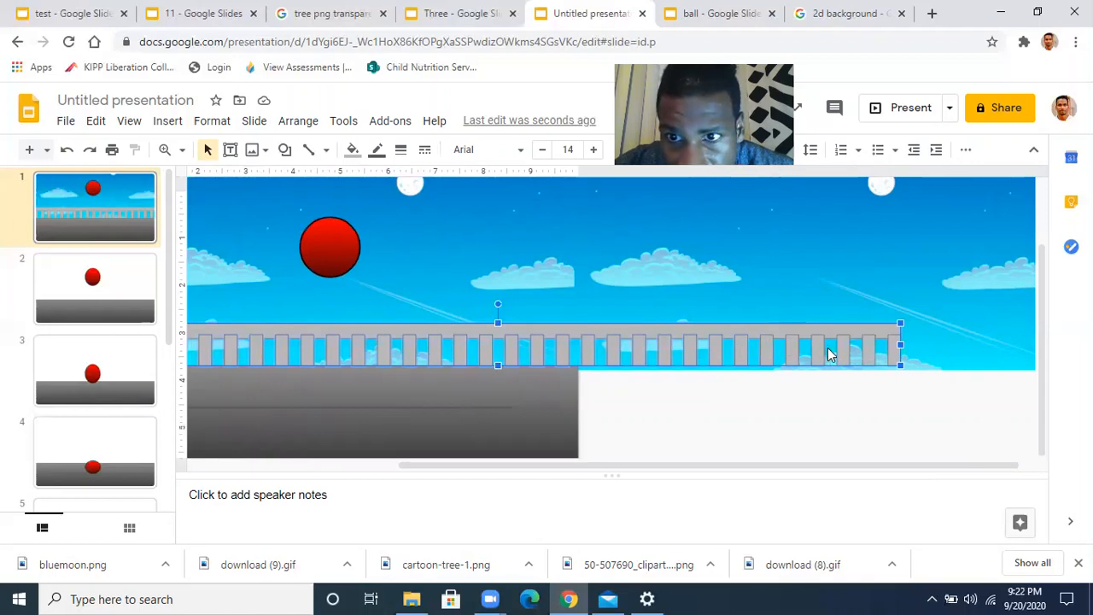
{"action": "right_click", "coordinate": [895, 359]}
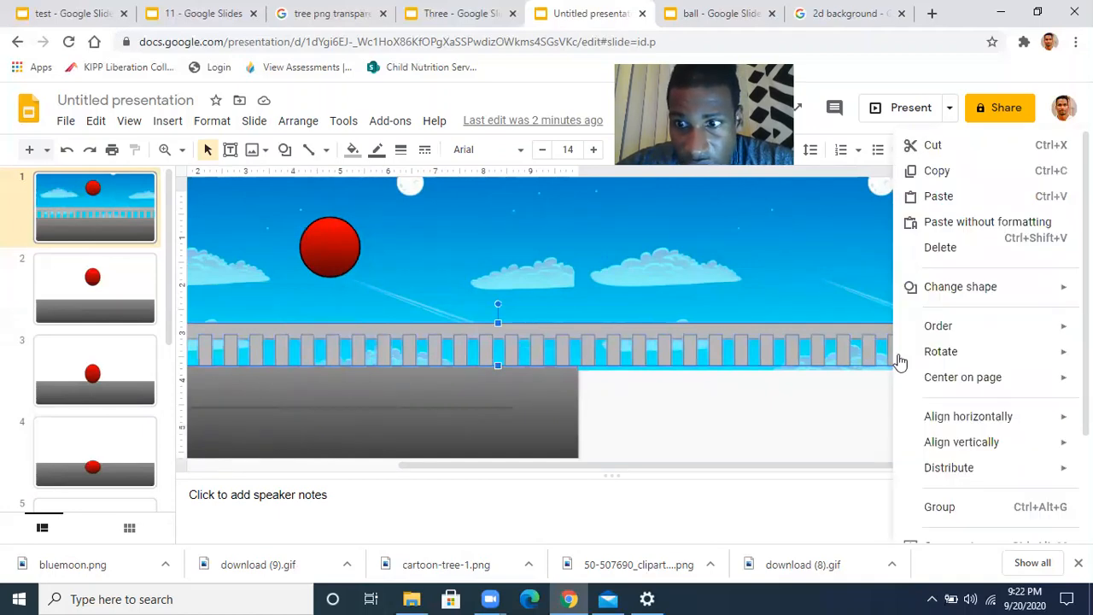
{"action": "left_click", "coordinate": [945, 508]}
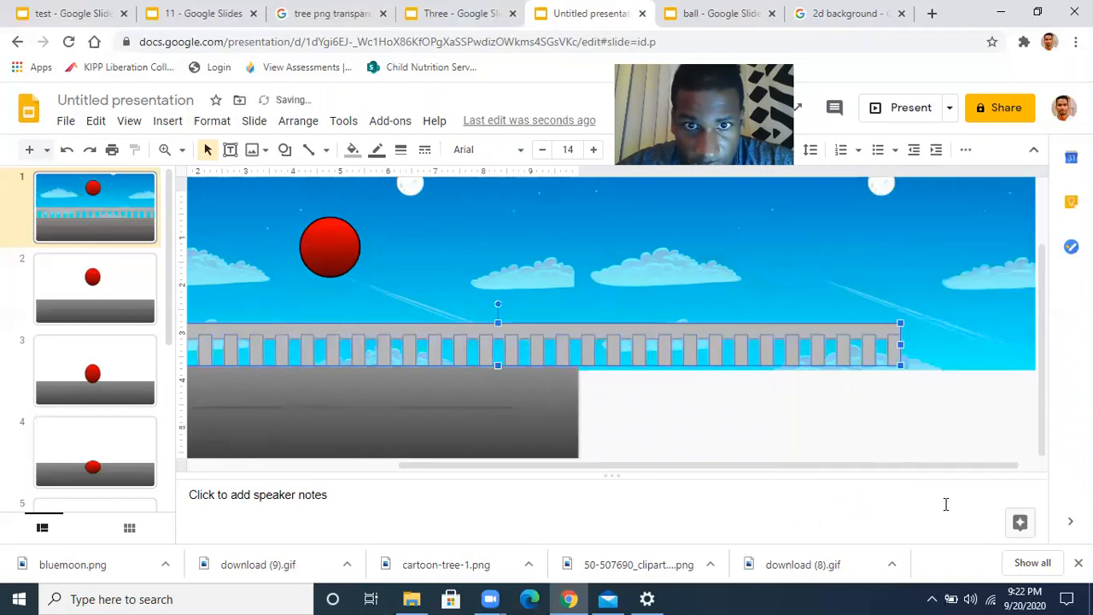
{"action": "scroll", "coordinate": [730, 422], "scroll_direction": "left", "scroll_amount": 5}
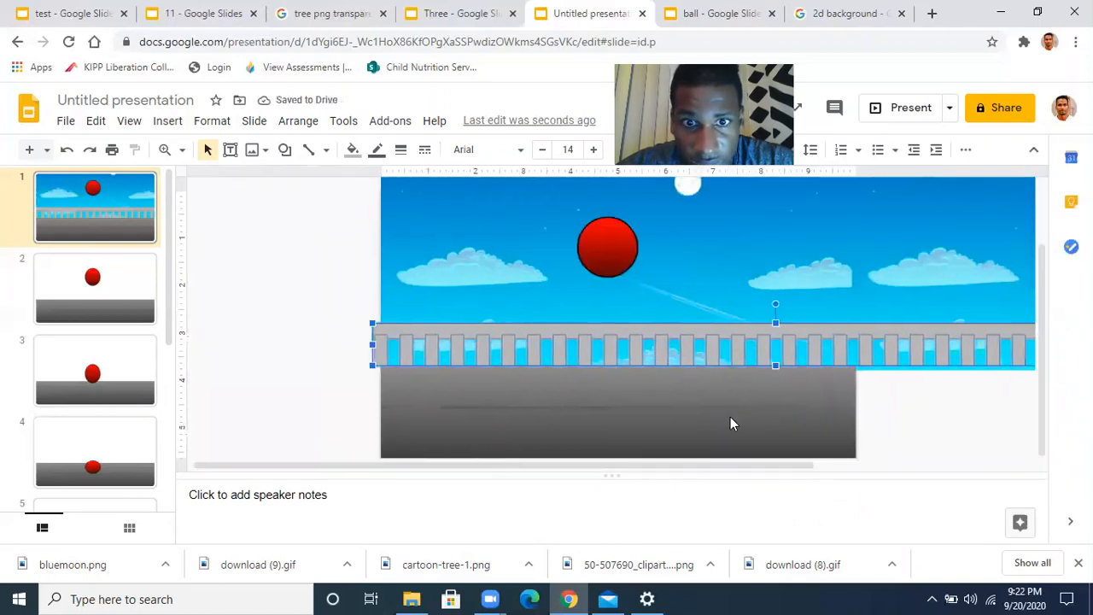
{"action": "left_click", "coordinate": [324, 305]}
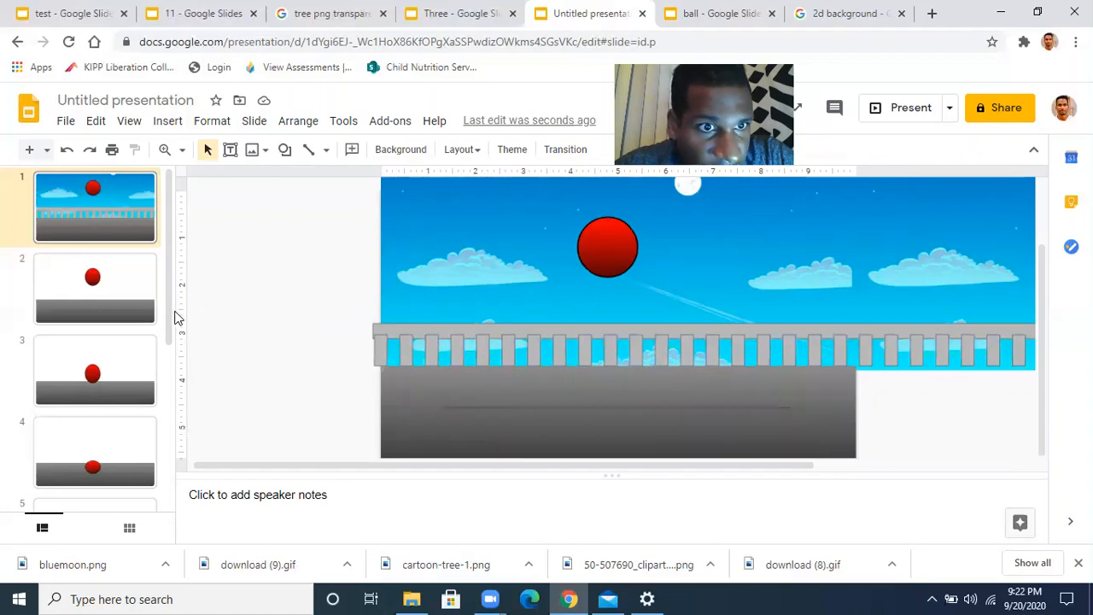
Copy the grouped double-width sky background from slide 1 and paste it onto slide 2
{"action": "left_click_drag", "start_coordinate": [168, 324], "coordinate": [177, 485]}
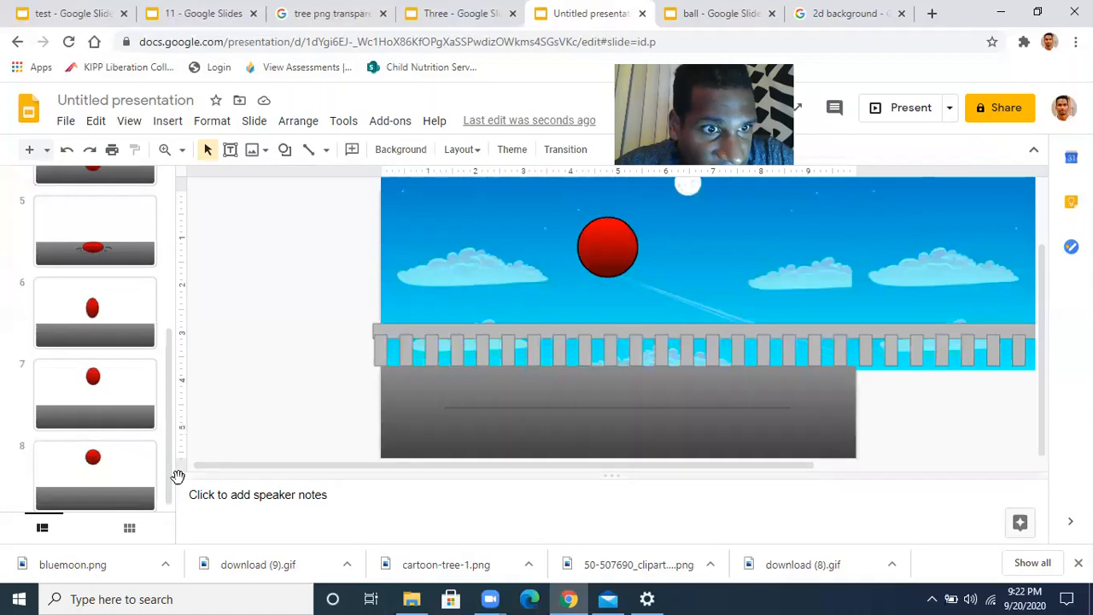
{"action": "left_click_drag", "start_coordinate": [166, 453], "coordinate": [187, 279]}
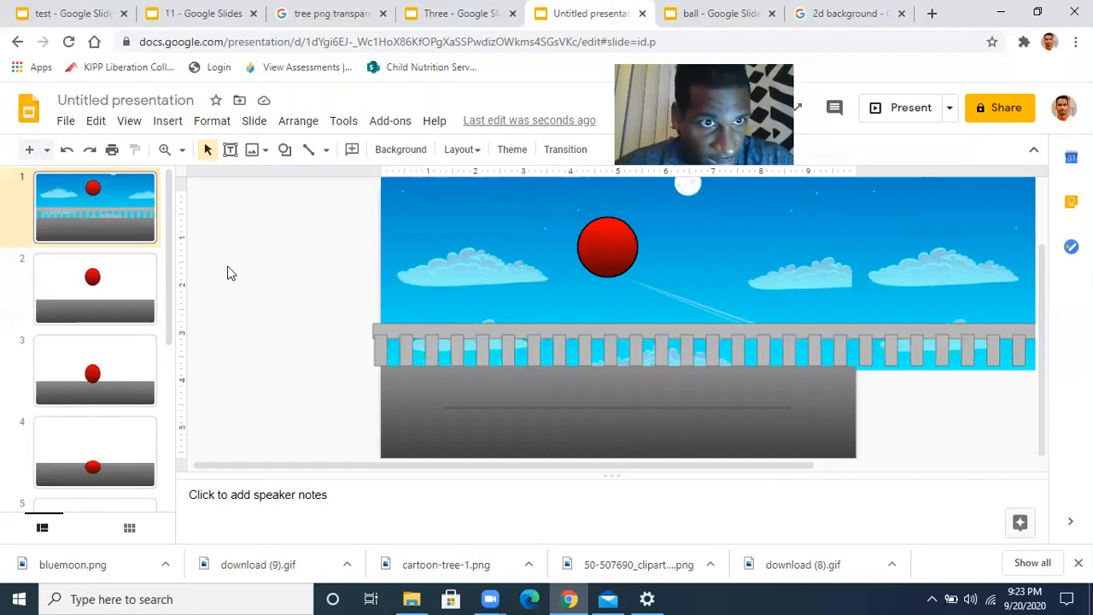
{"action": "left_click", "coordinate": [439, 258]}
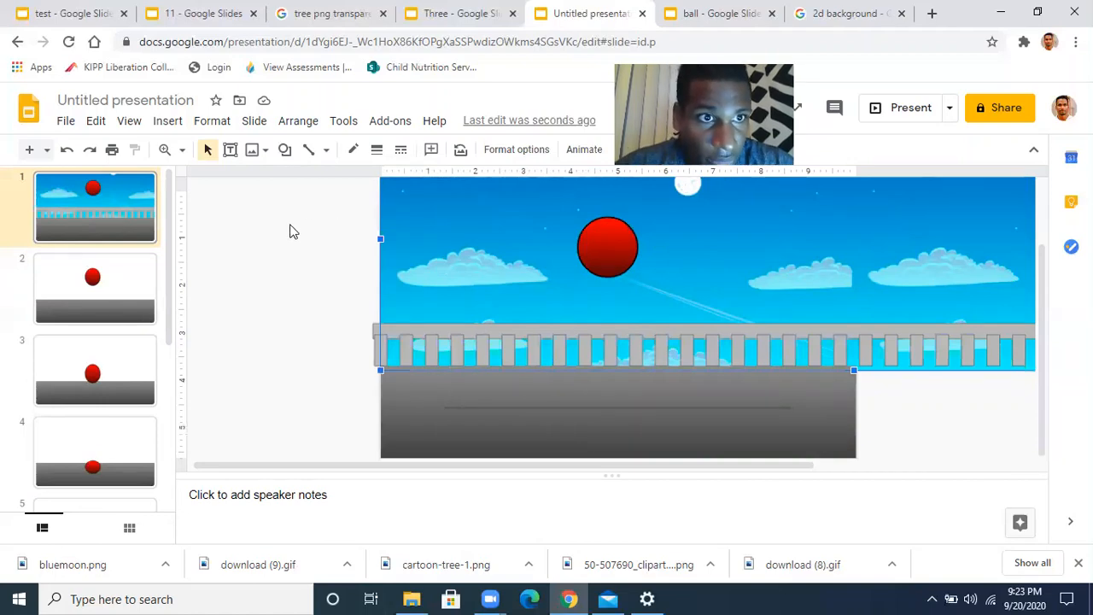
{"action": "left_click", "coordinate": [133, 282]}
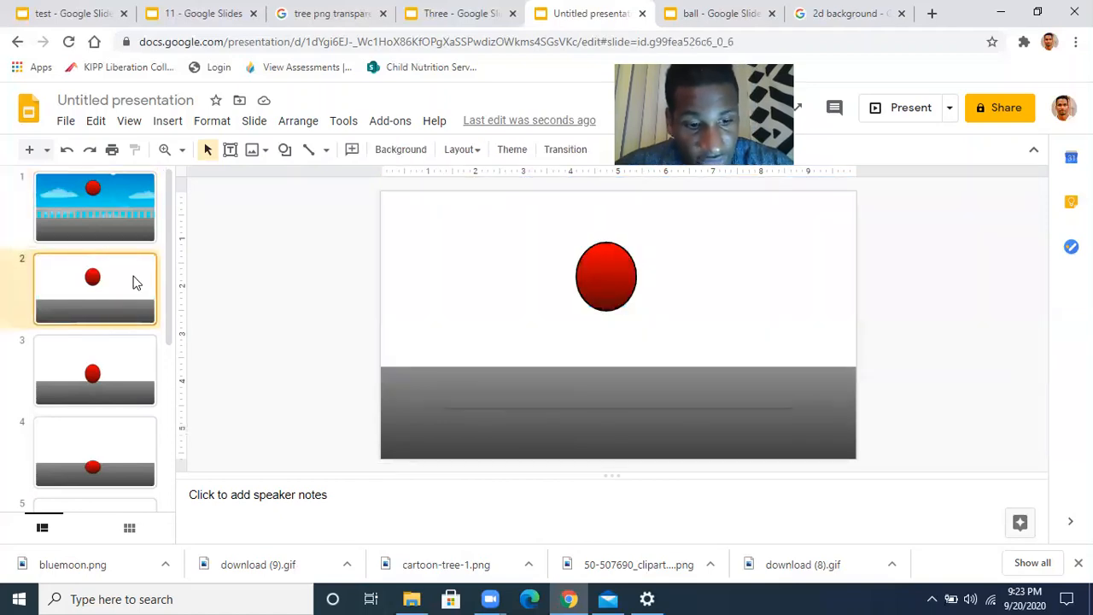
{"action": "key", "text": "ctrl+v"}
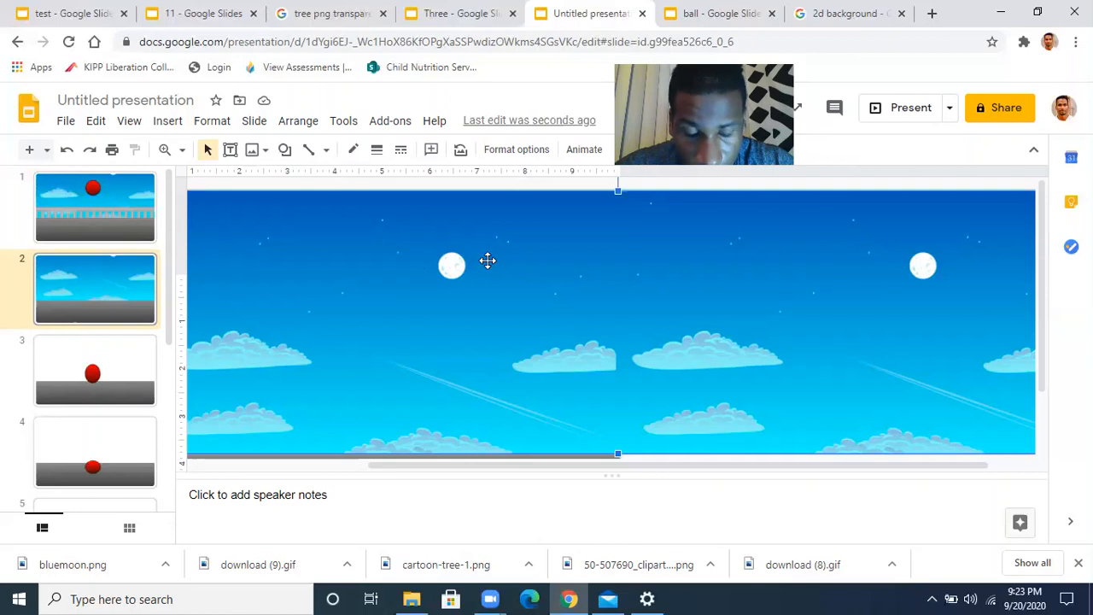
Send the pasted sky group backward on slide 2, behind the red ball
{"action": "right_click", "coordinate": [487, 260]}
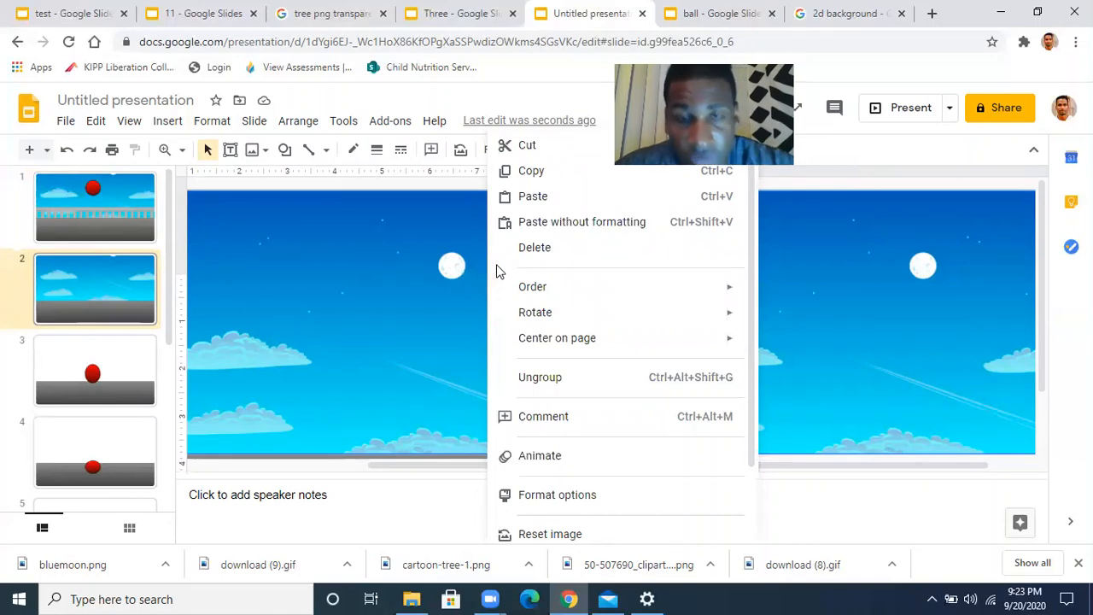
{"action": "mouse_move", "coordinate": [531, 290]}
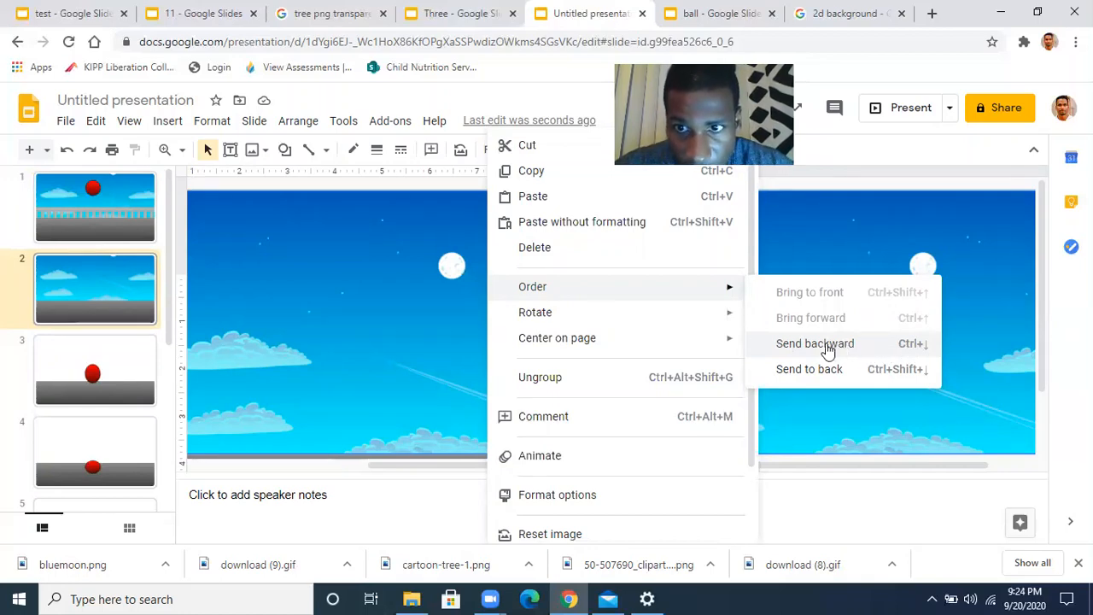
{"action": "left_click", "coordinate": [818, 345]}
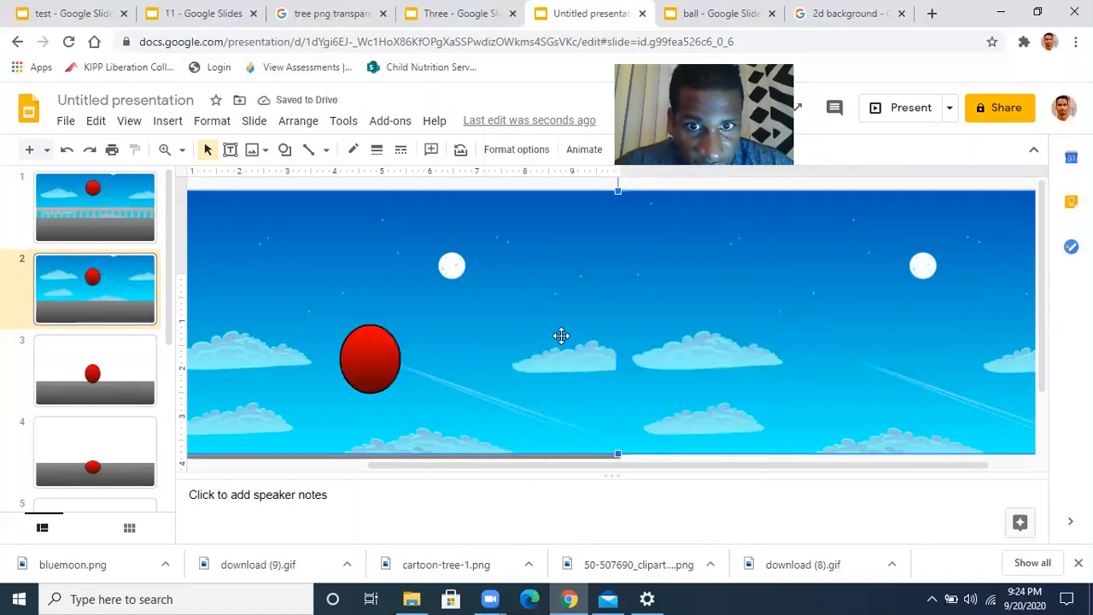
Nudge the sky group on slide 2 left in small increments so it extends past the slide's left edge
{"action": "scroll", "coordinate": [561, 335], "scroll_direction": "left", "scroll_amount": 3}
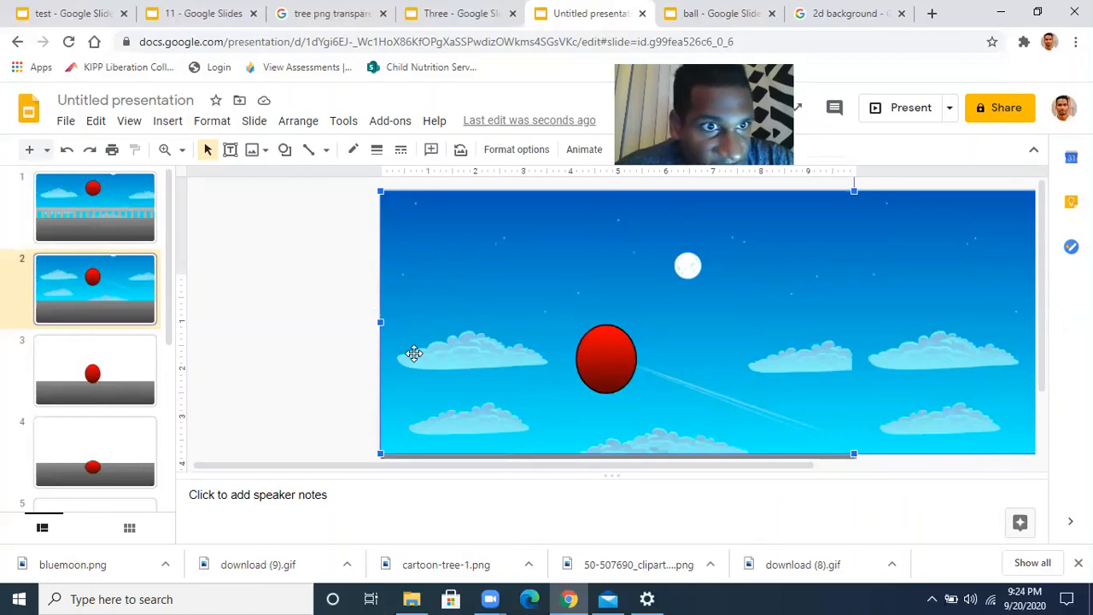
{"action": "key", "text": "Left"}
{"action": "key", "text": "Left"}
{"action": "key", "text": "Left"}
{"action": "key", "text": "Left"}
{"action": "key", "text": "Left"}
{"action": "key", "text": "Left"}
{"action": "key", "text": "Left"}
{"action": "key", "text": "Left"}
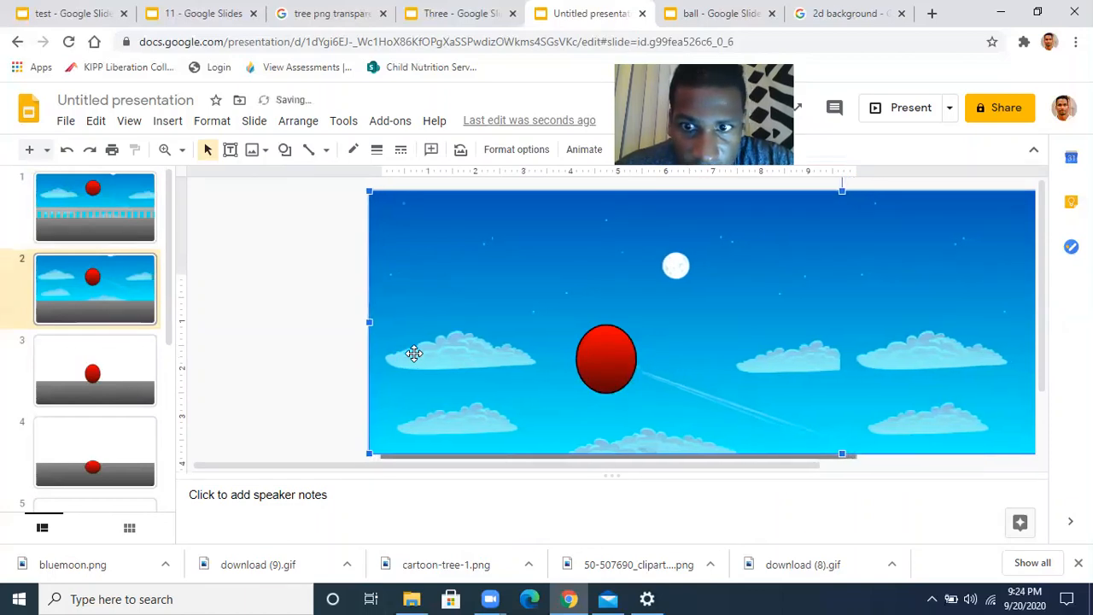
Move the sky group on slide 2 further left in small increments, beyond the slide's left edge
{"action": "key", "text": "Left"}
{"action": "key", "text": "Left"}
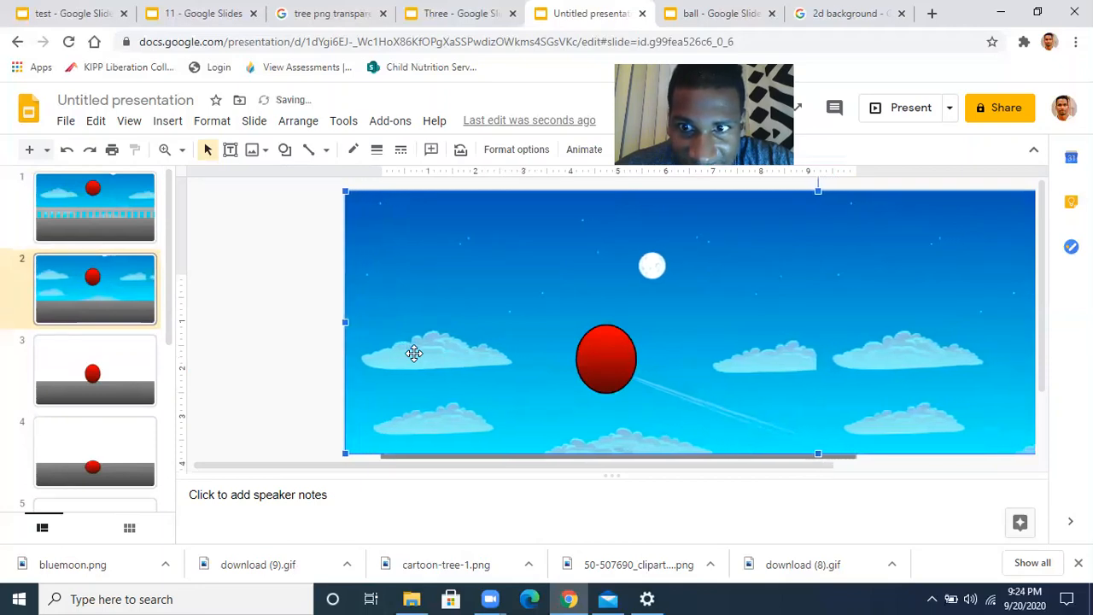
{"action": "key", "text": "Left"}
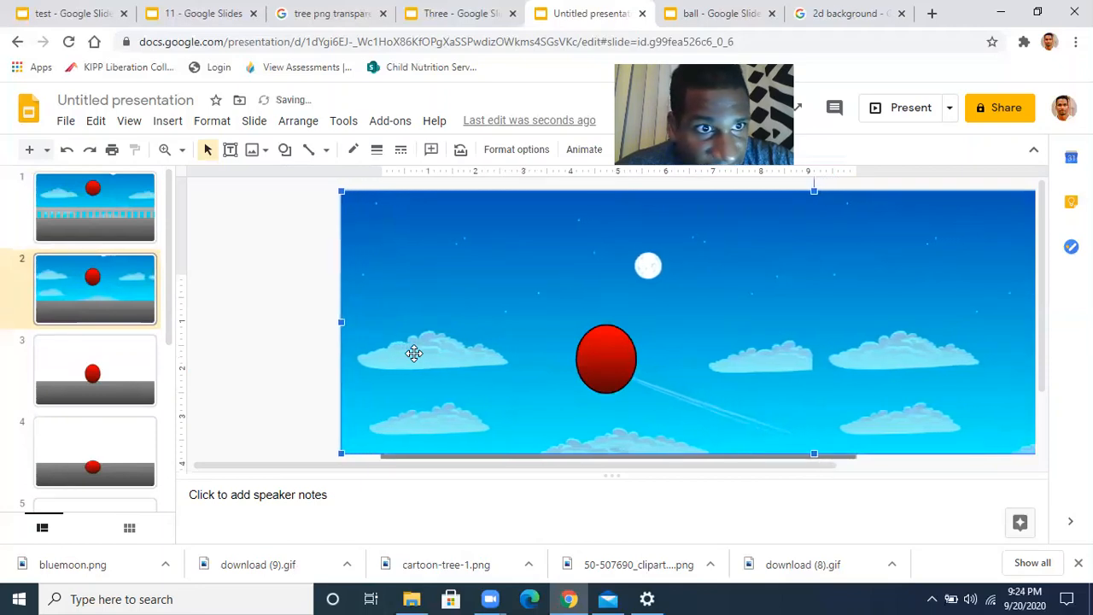
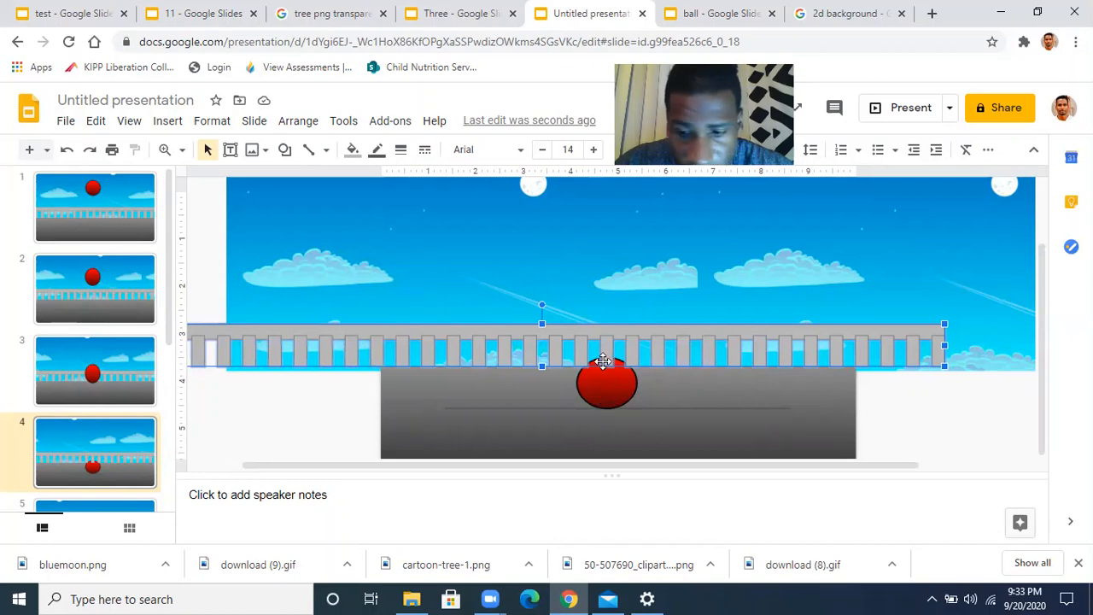
Send the fence group on slide 4 backward, behind the red ball
{"action": "key", "text": "ctrl+Down"}
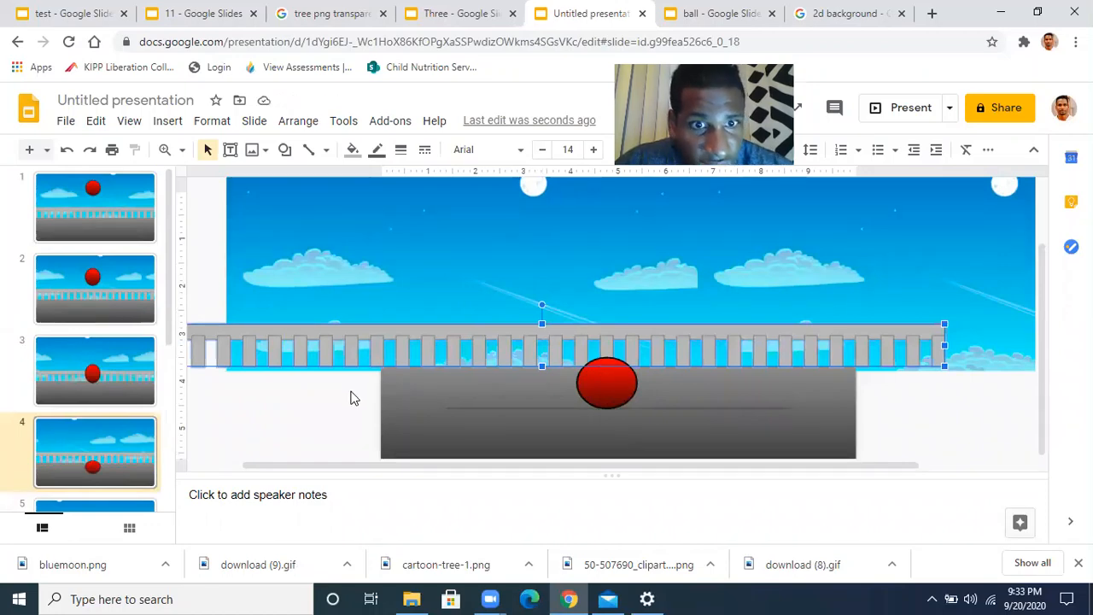
Paste the fence group onto slide 5 and send the sky group to the back of that slide
{"action": "scroll", "coordinate": [108, 393], "scroll_direction": "down", "scroll_amount": 2}
{"action": "left_click", "coordinate": [110, 402]}
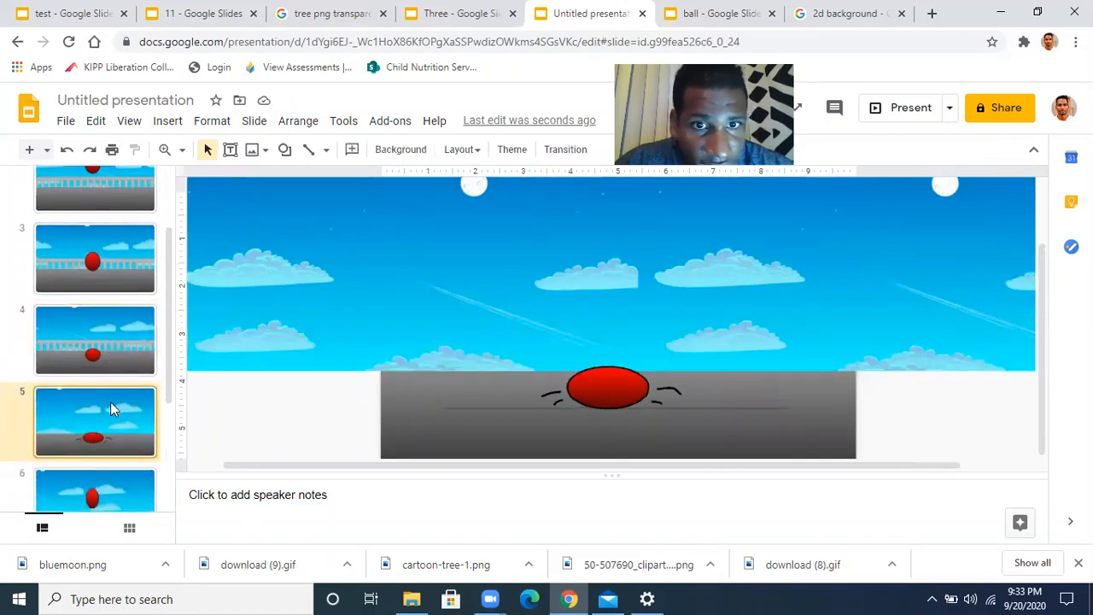
{"action": "key", "text": "ctrl+v"}
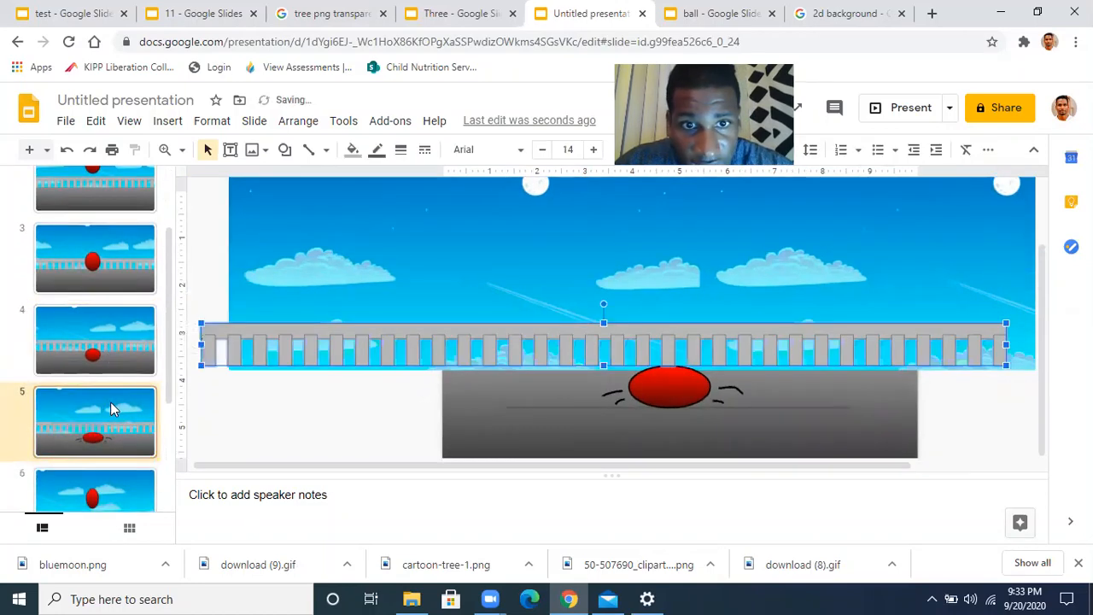
{"action": "left_click", "coordinate": [638, 272]}
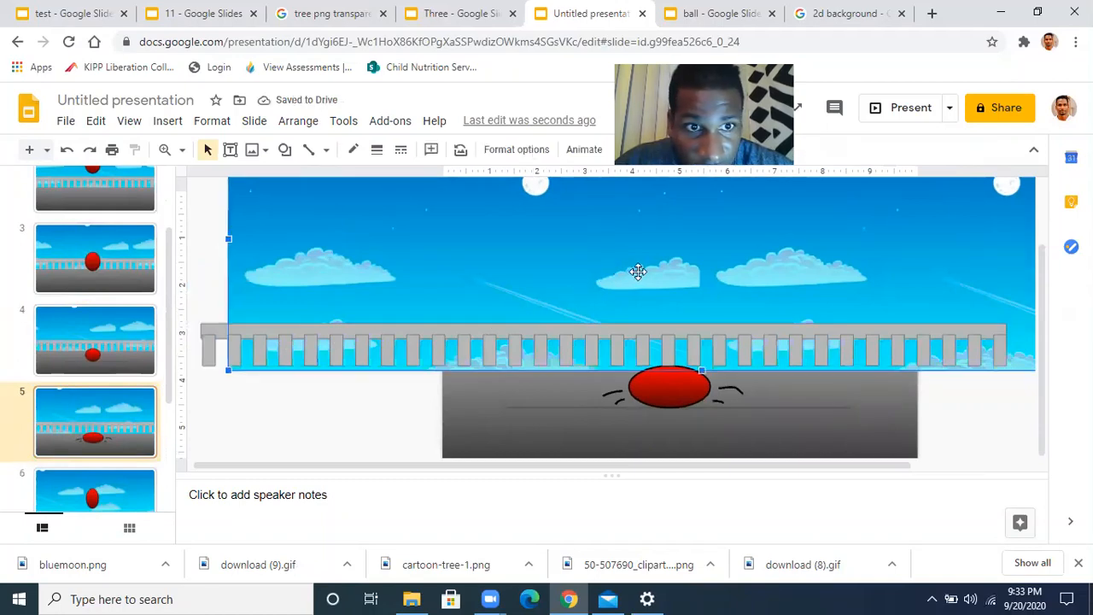
{"action": "key", "text": "ctrl+shift+Down"}
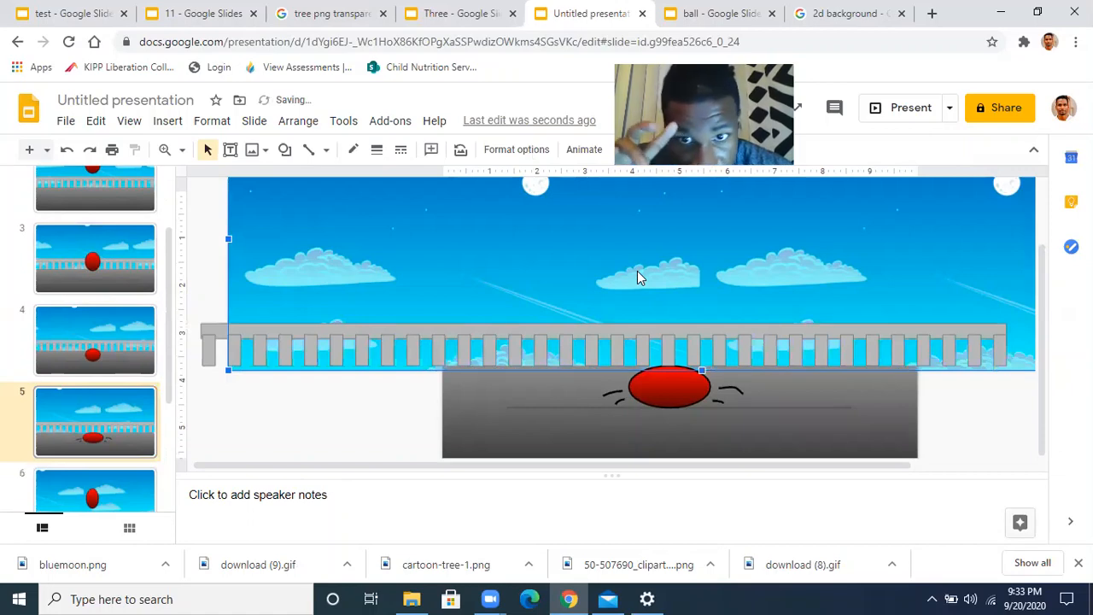
Nudge the fence on slide 5 left until its right end lines up with the right edge of the ground
{"action": "left_click", "coordinate": [583, 332]}
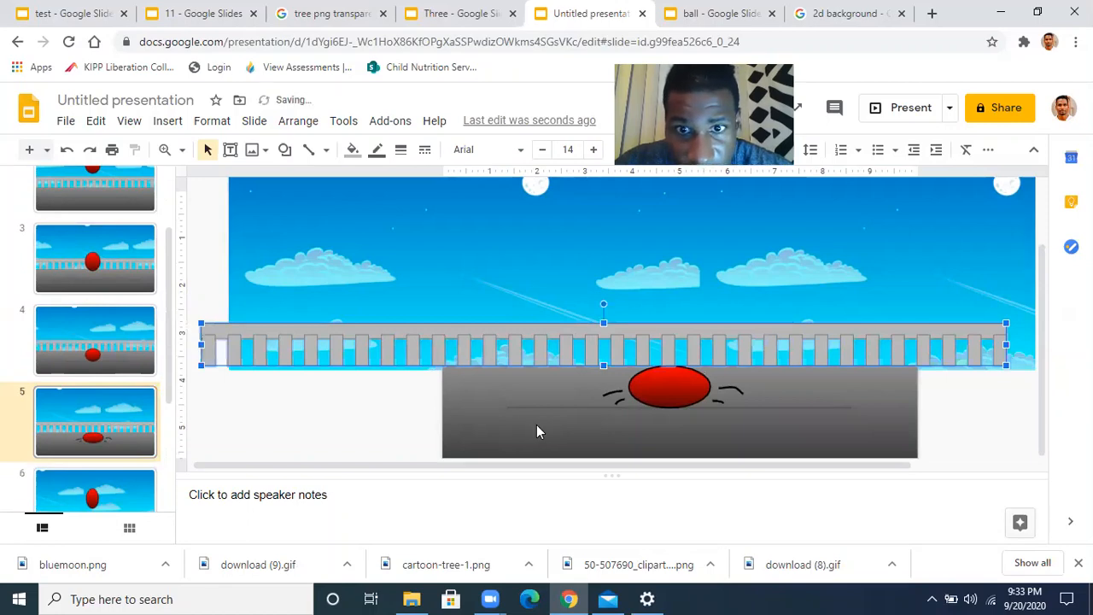
{"action": "left_click", "coordinate": [366, 442]}
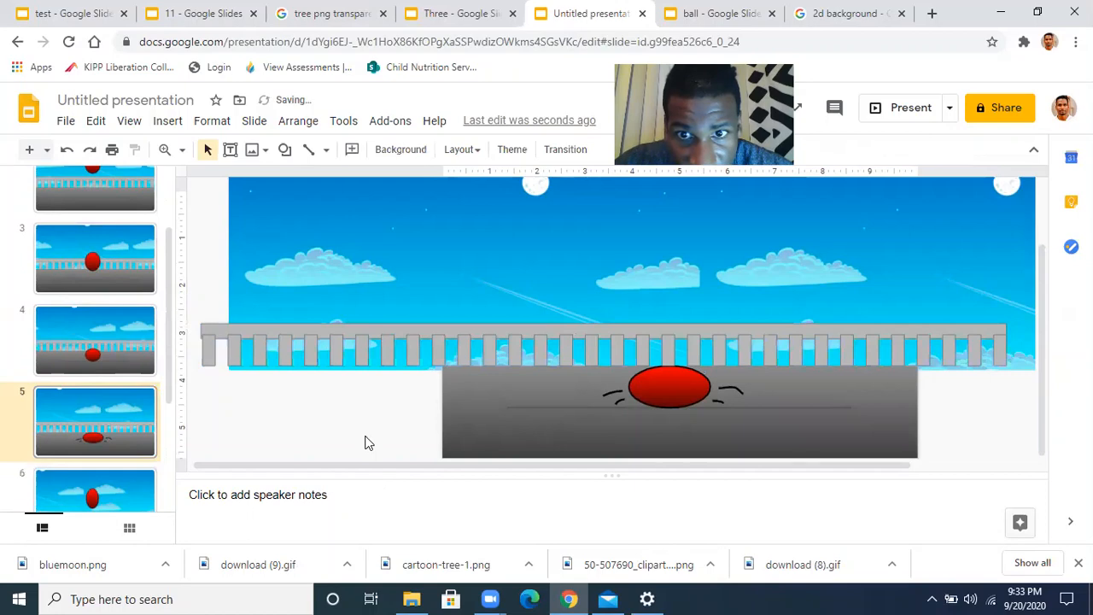
{"action": "left_click", "coordinate": [541, 342]}
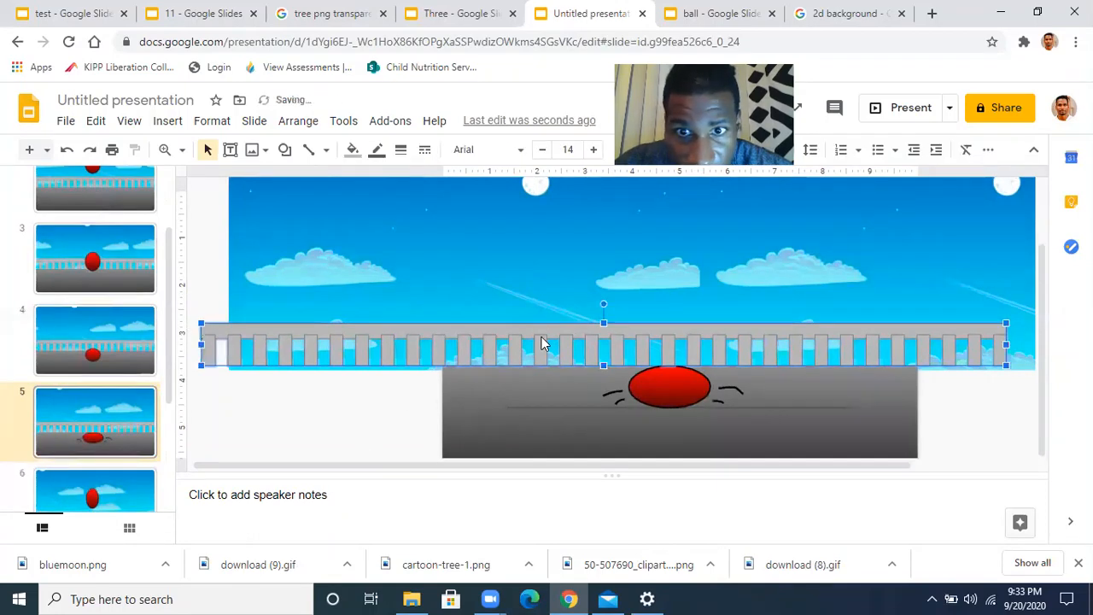
{"action": "left_click", "coordinate": [376, 417]}
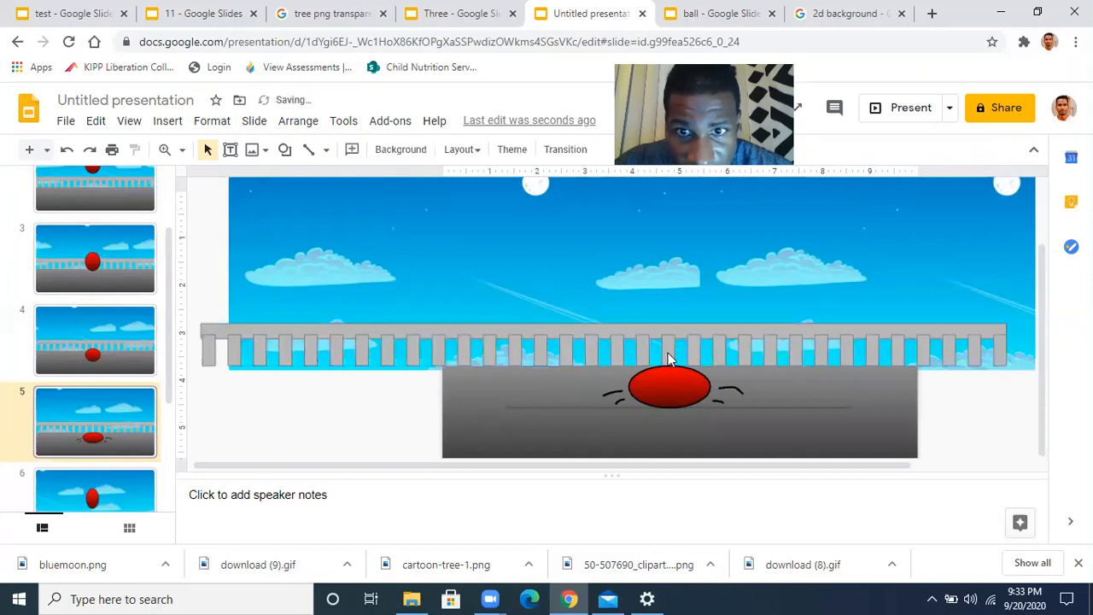
{"action": "left_click", "coordinate": [518, 345]}
{"action": "key", "text": "Left"}
{"action": "key", "text": "Left"}
{"action": "key", "text": "Left"}
{"action": "key", "text": "Left"}
{"action": "key", "text": "Left"}
{"action": "key", "text": "Left"}
{"action": "key", "text": "Left"}
{"action": "key", "text": "Left"}
{"action": "key", "text": "Left"}
{"action": "key", "text": "Left"}
{"action": "key", "text": "Left"}
{"action": "key", "text": "Left"}
{"action": "key", "text": "Left"}
{"action": "key", "text": "Left"}
{"action": "key", "text": "Left"}
{"action": "key", "text": "Left"}
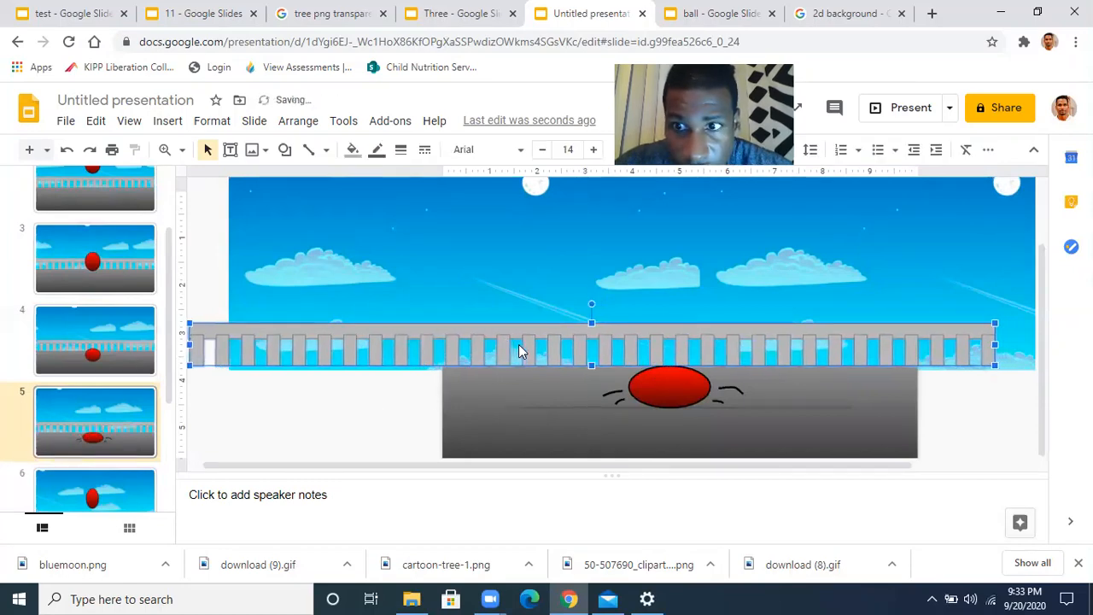
{"action": "key", "text": "Left"}
{"action": "key", "text": "Left"}
{"action": "key", "text": "Left"}
{"action": "key", "text": "Left"}
{"action": "key", "text": "Left"}
{"action": "key", "text": "Left"}
{"action": "key", "text": "Left"}
{"action": "key", "text": "Left"}
{"action": "key", "text": "Left"}
{"action": "key", "text": "Left"}
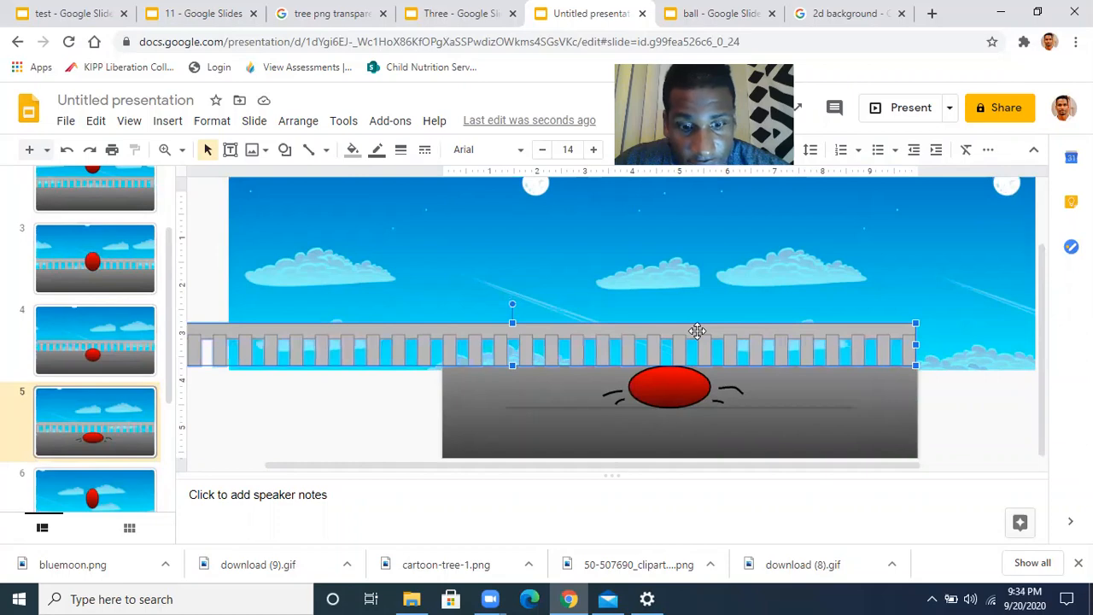
Paste a second copy of the fence on slide 5 and place it at the first fence's right end
{"action": "key", "text": "ctrl+v"}
{"action": "scroll", "coordinate": [688, 336], "scroll_direction": "right", "scroll_amount": 3}
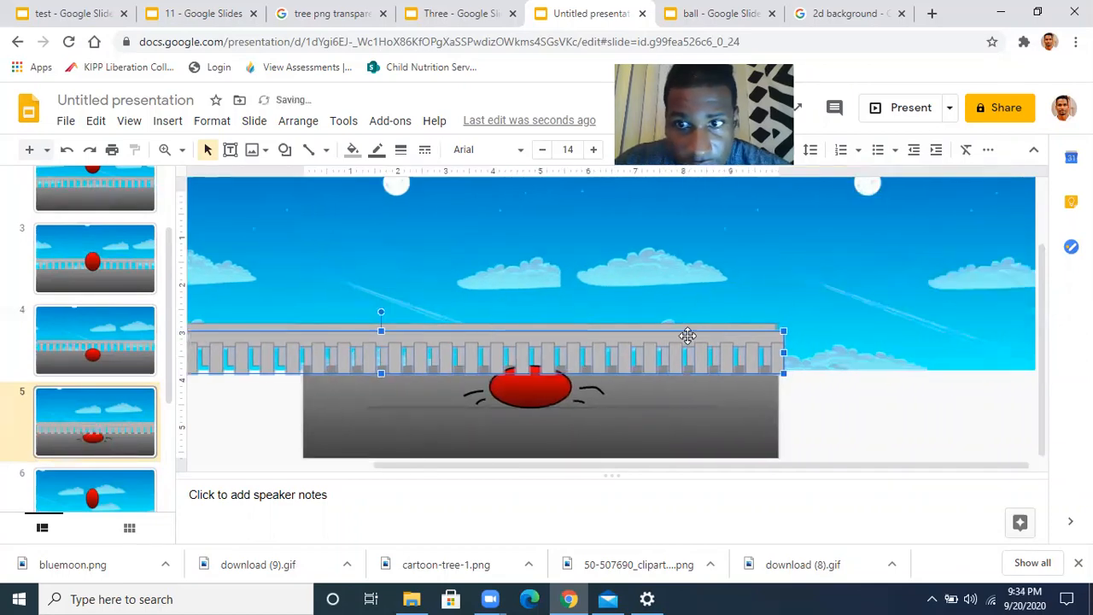
{"action": "left_click_drag", "start_coordinate": [585, 341], "coordinate": [1016, 334]}
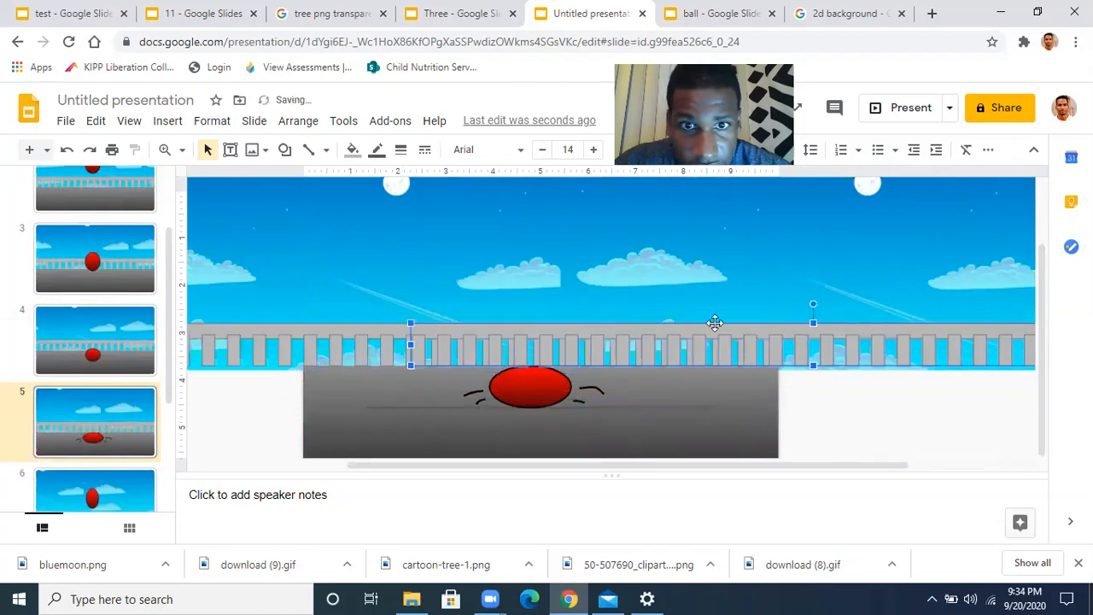
{"action": "left_click_drag", "start_coordinate": [579, 333], "coordinate": [933, 337]}
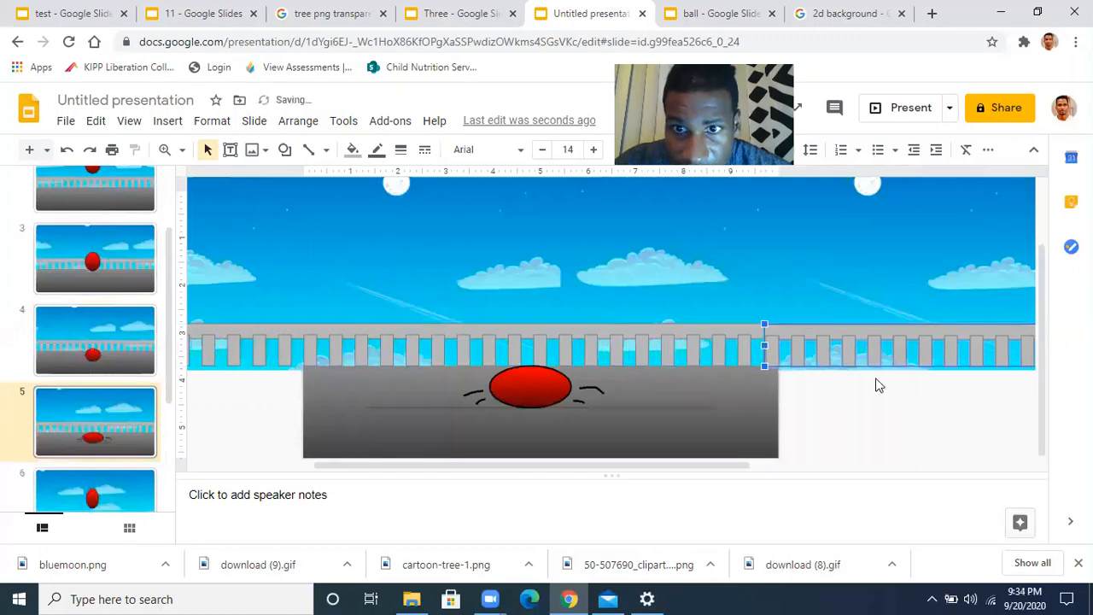
{"action": "left_click", "coordinate": [876, 383]}
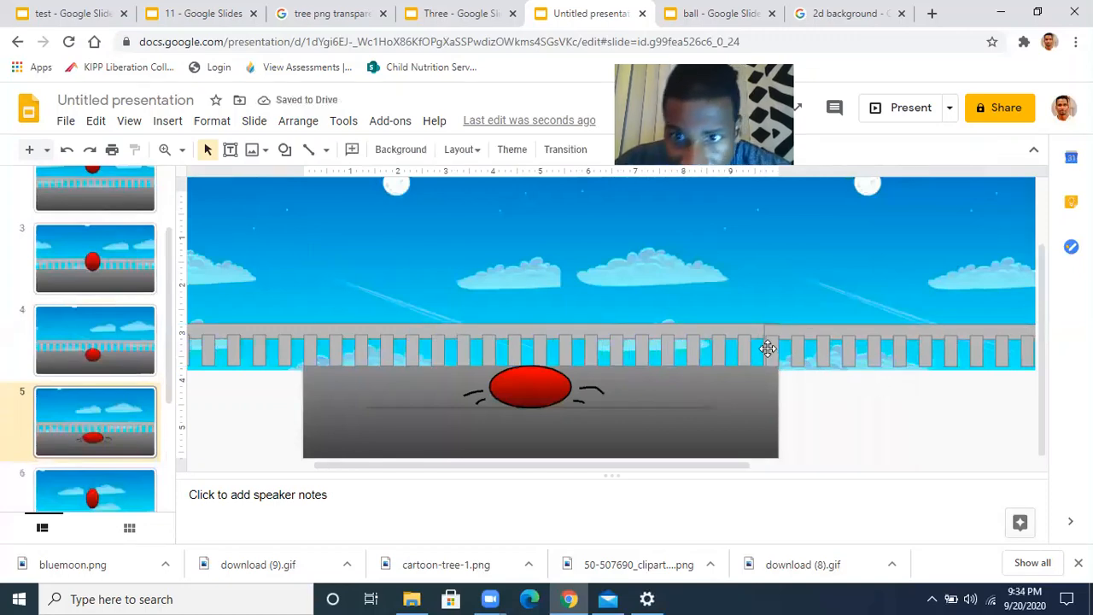
Align the second fence section's rail level with the first and shift it slightly left to tighten the joint
{"action": "left_click", "coordinate": [807, 329]}
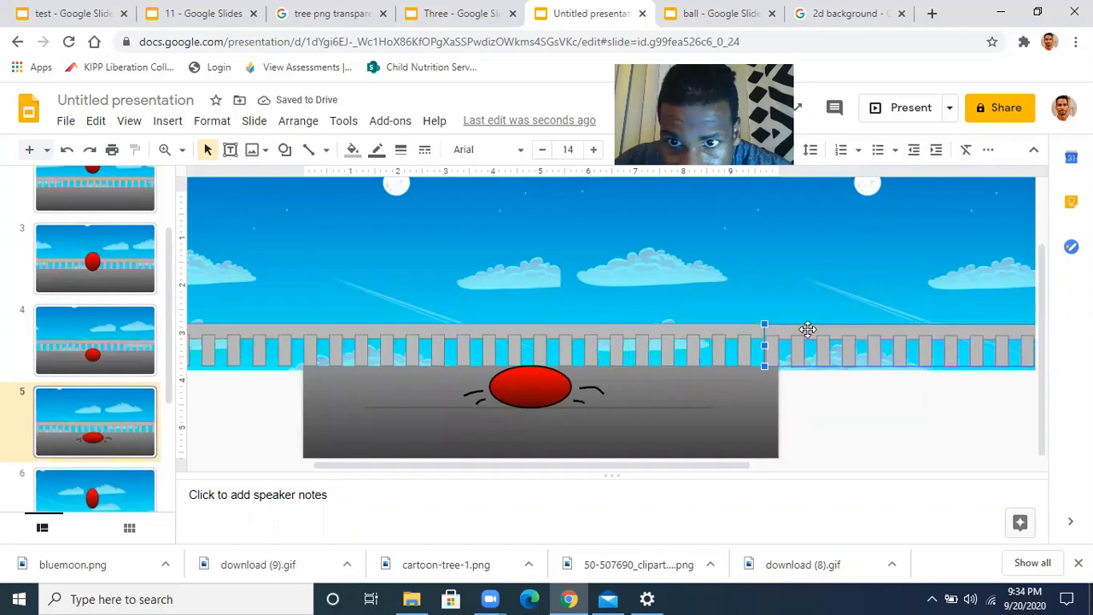
{"action": "left_click_drag", "start_coordinate": [805, 330], "coordinate": [805, 339]}
{"action": "left_click", "coordinate": [825, 421]}
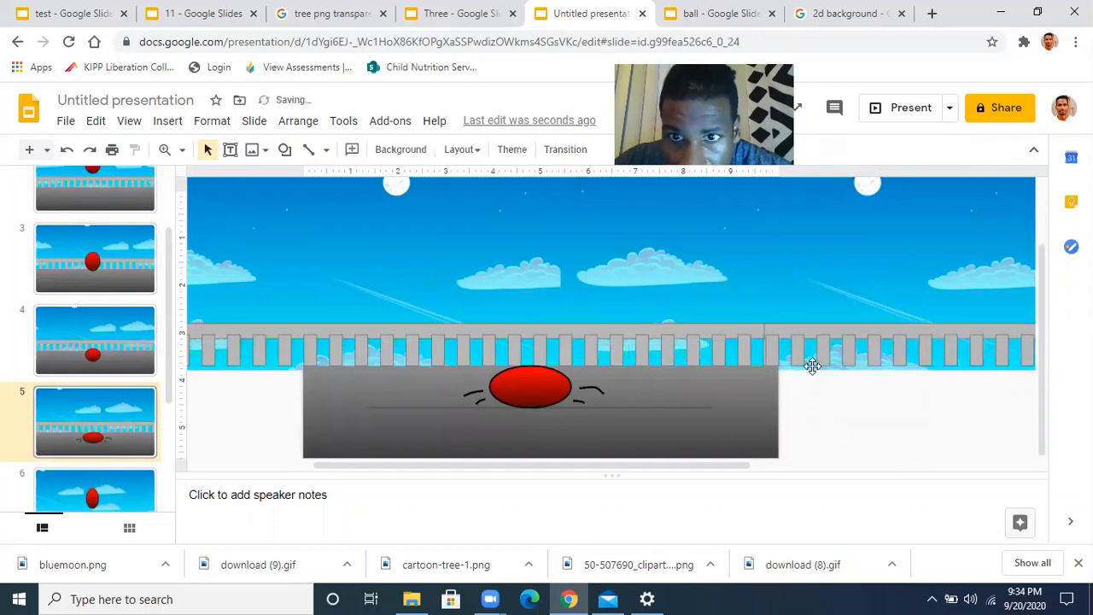
{"action": "left_click", "coordinate": [815, 336]}
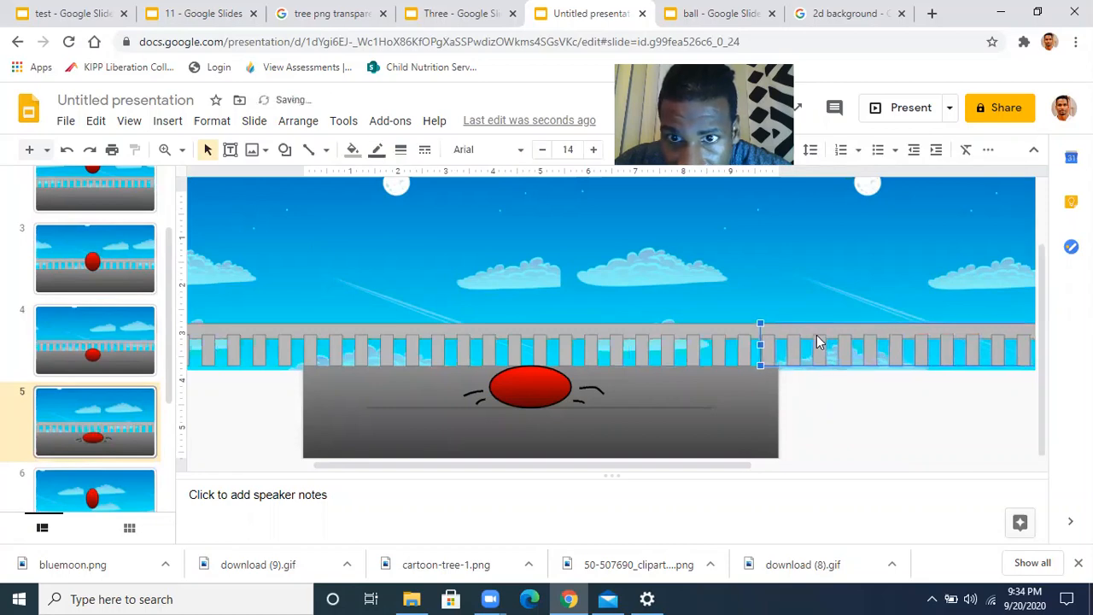
{"action": "left_click", "coordinate": [820, 380]}
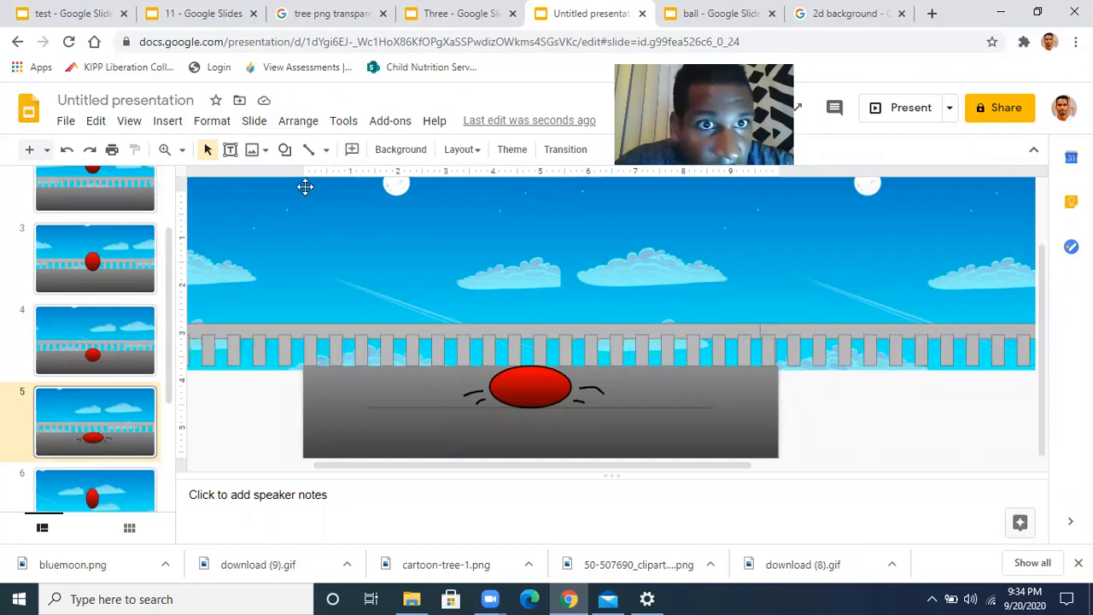
Draw a small rectangle on the rail over the seam between the two fence sections on slide 5
{"action": "left_click", "coordinate": [284, 152]}
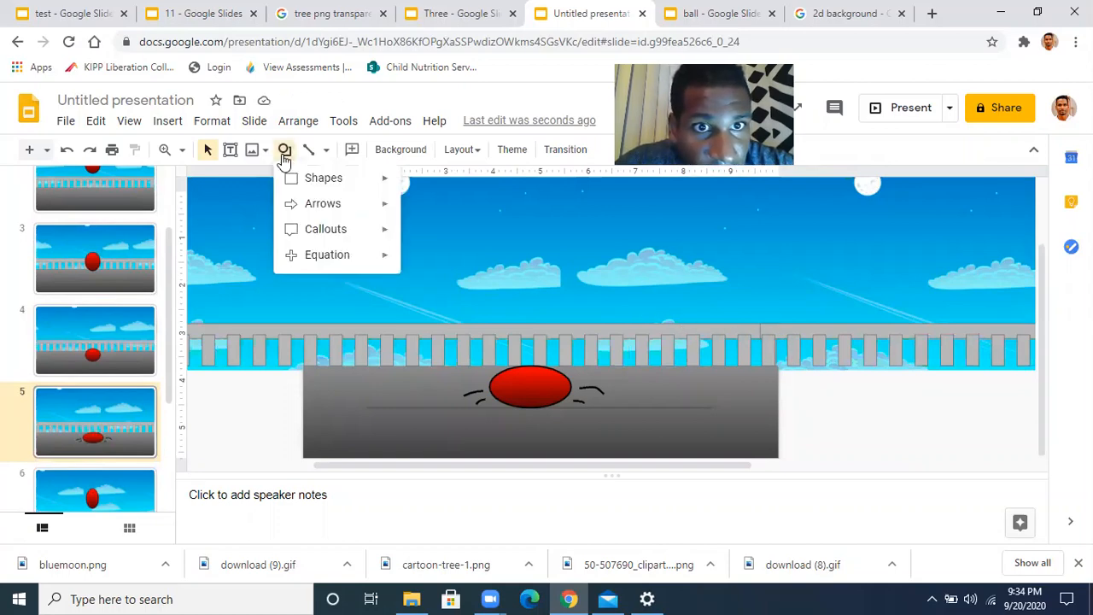
{"action": "mouse_move", "coordinate": [290, 178]}
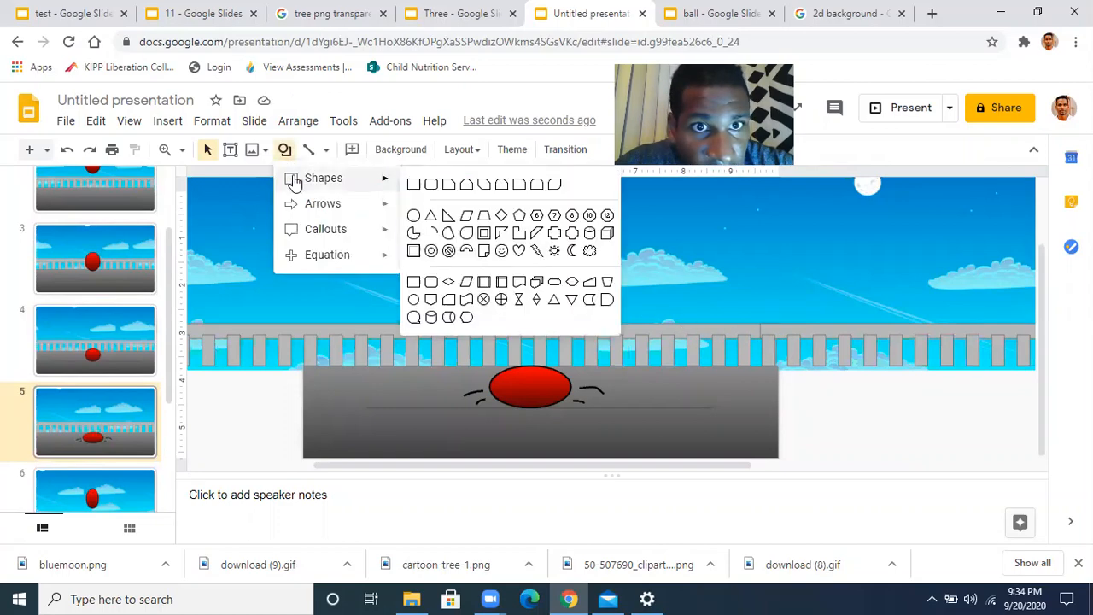
{"action": "left_click", "coordinate": [415, 185]}
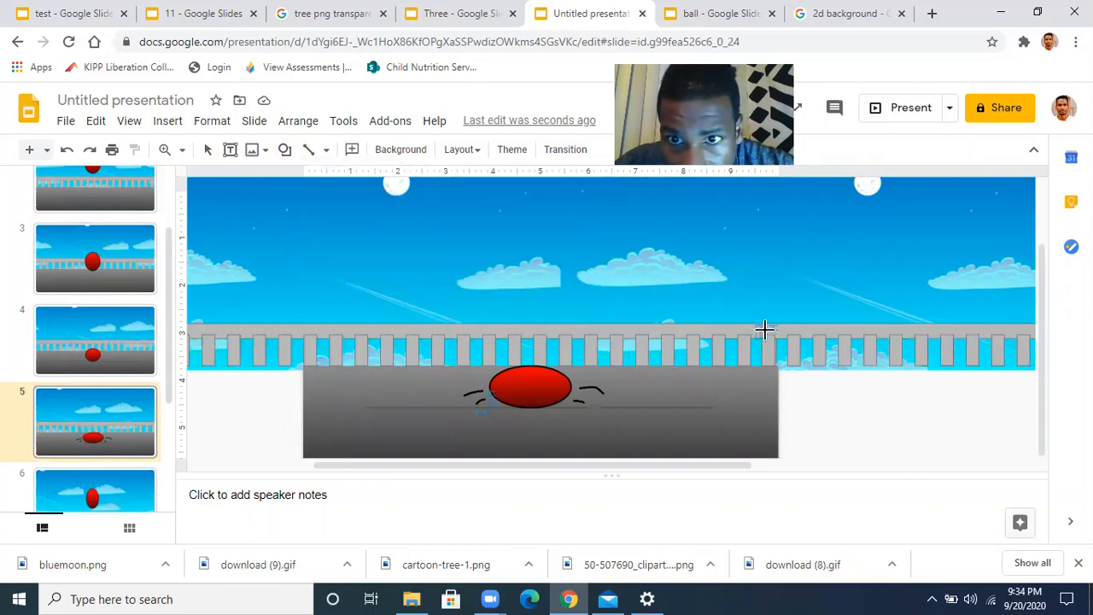
{"action": "left_click_drag", "start_coordinate": [764, 330], "coordinate": [782, 333]}
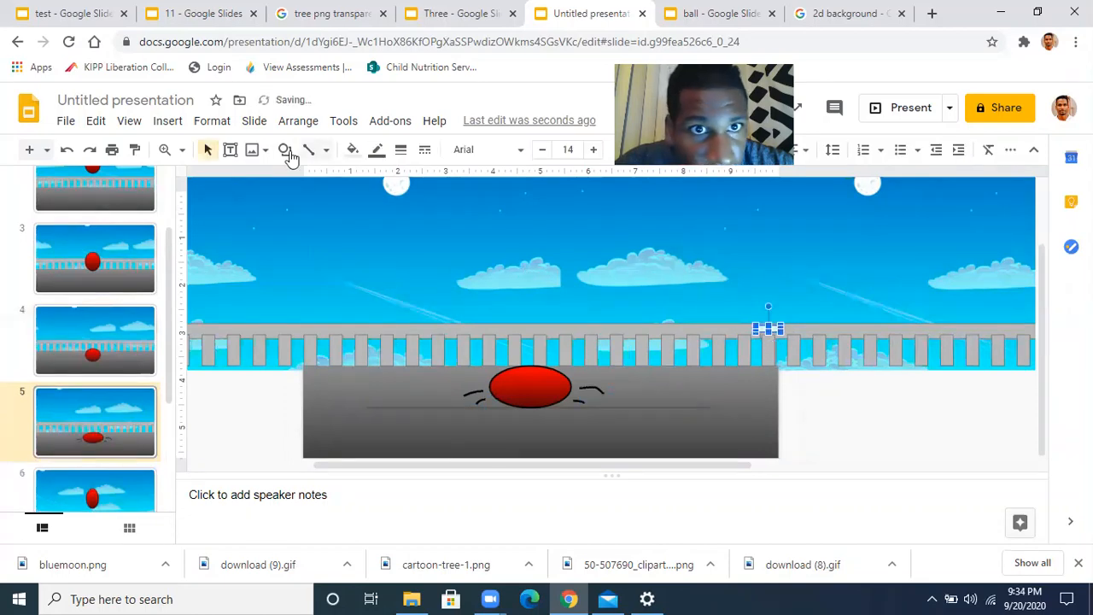
Give the small seam rectangle a solid gray fill matching the rail and make its border transparent
{"action": "left_click", "coordinate": [351, 152]}
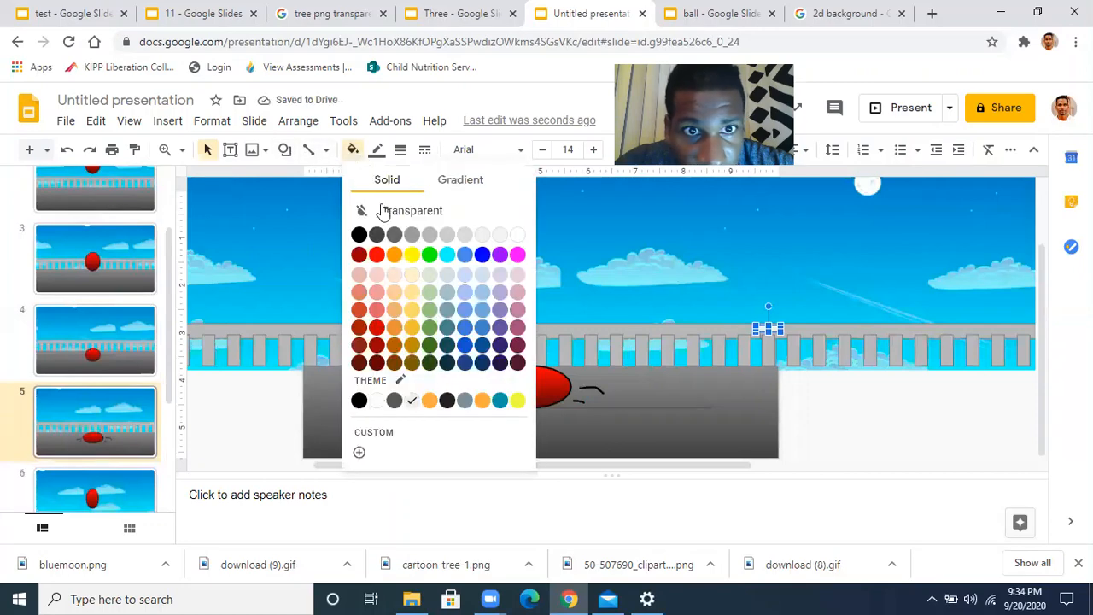
{"action": "left_click", "coordinate": [413, 236]}
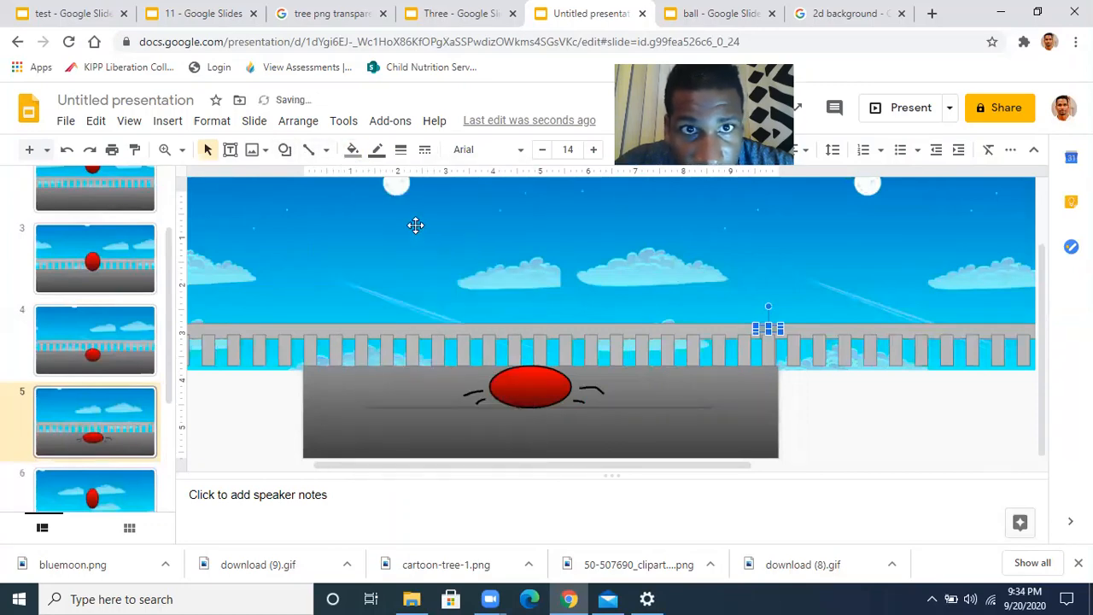
{"action": "left_click", "coordinate": [377, 152]}
{"action": "left_click", "coordinate": [414, 179]}
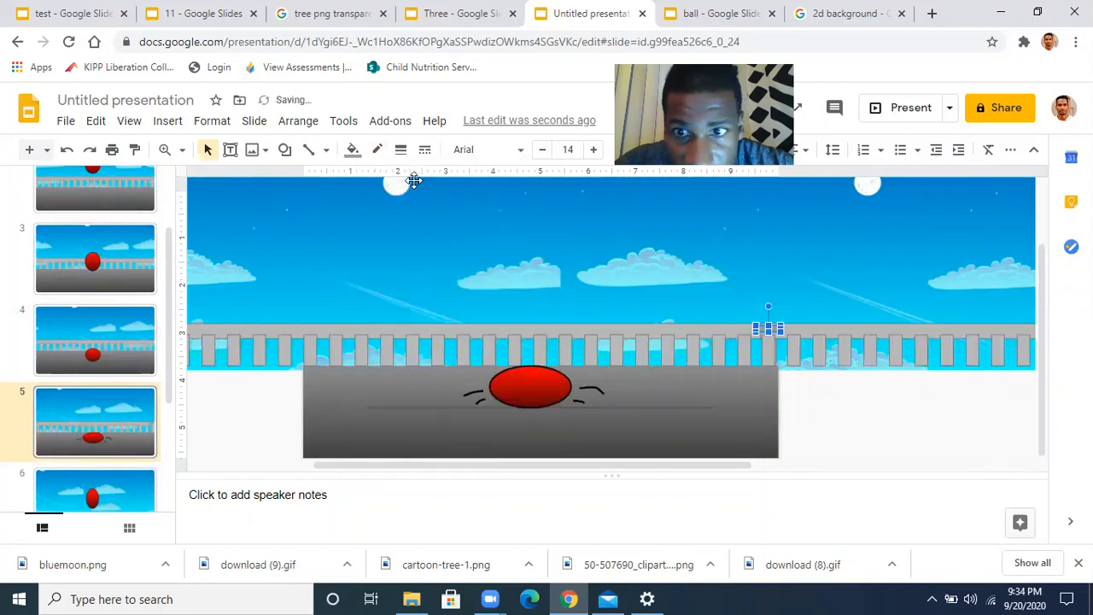
{"action": "left_click", "coordinate": [352, 151]}
{"action": "left_click", "coordinate": [420, 236]}
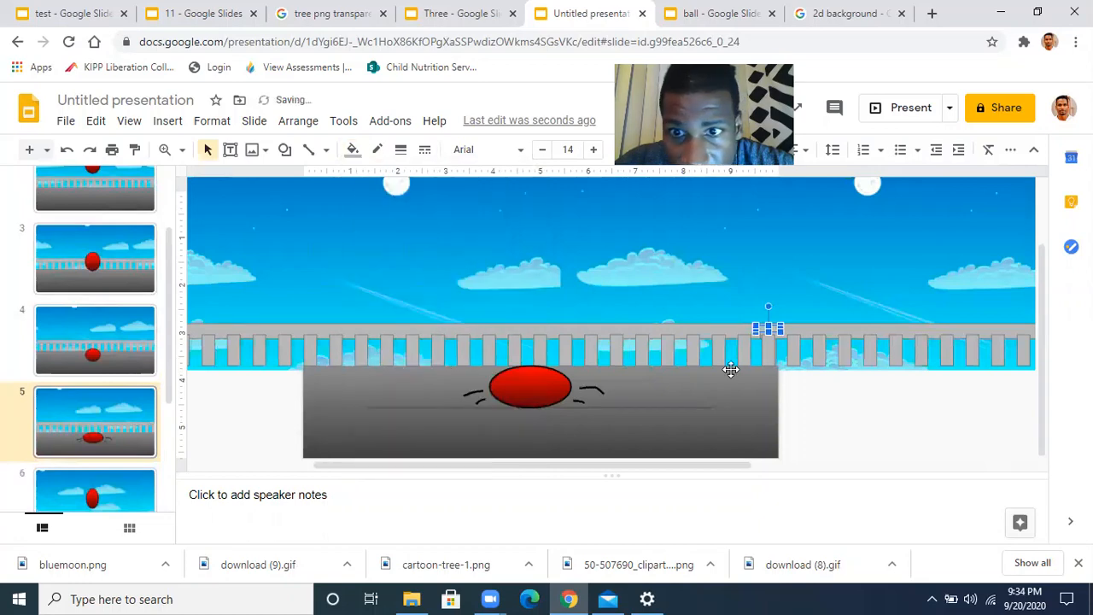
{"action": "left_click", "coordinate": [820, 411]}
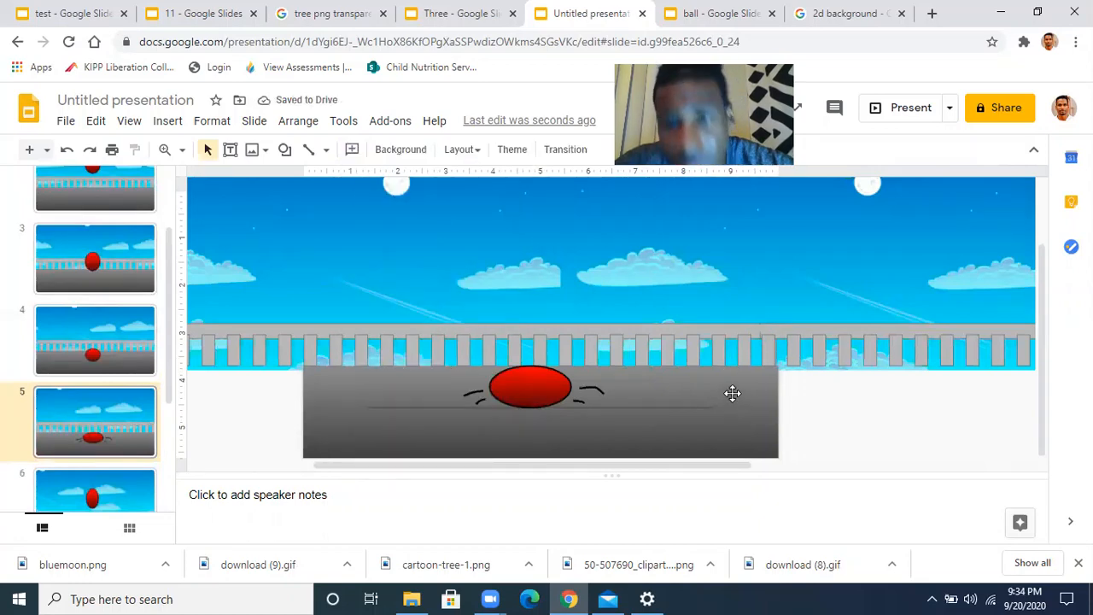
Group the two fence sections and the small seam rectangle on slide 5 into one object
{"action": "left_click", "coordinate": [767, 330]}
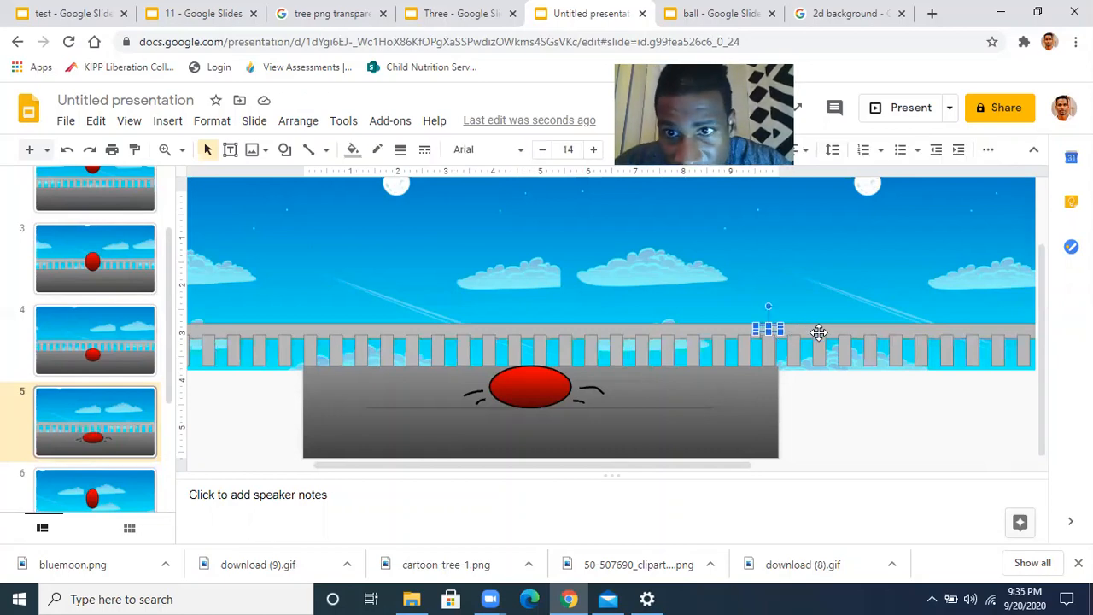
{"action": "left_click", "coordinate": [819, 332]}
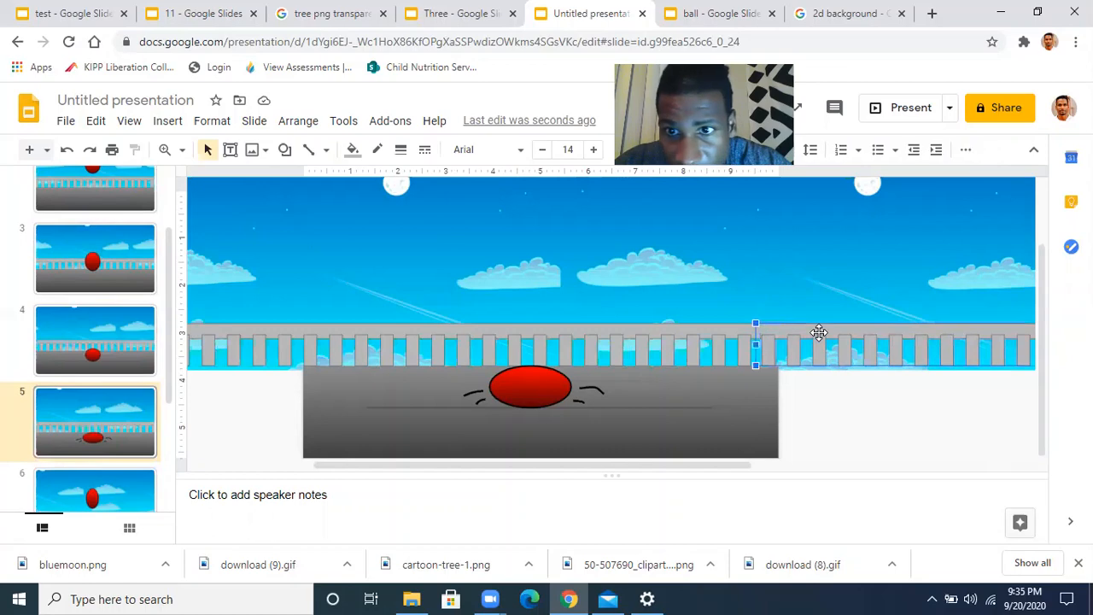
{"action": "left_click", "coordinate": [817, 398]}
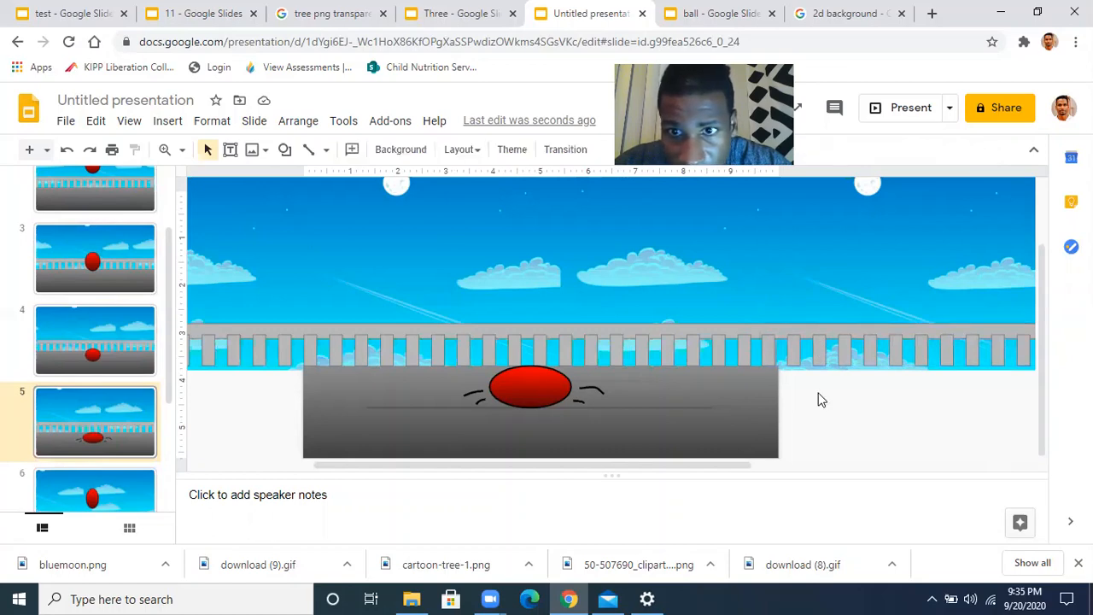
{"action": "left_click", "coordinate": [766, 327]}
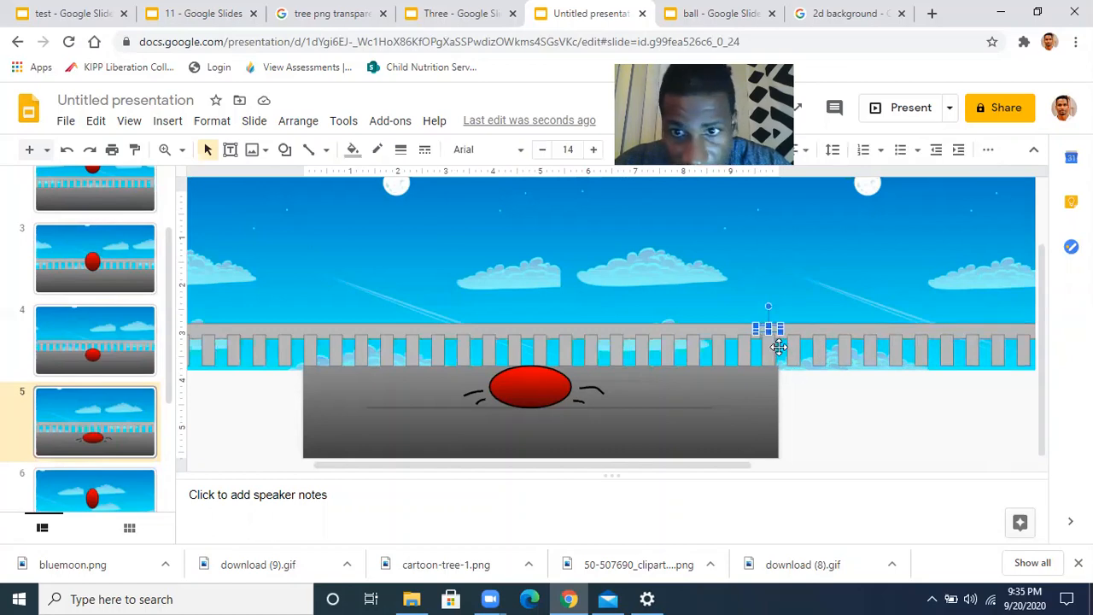
{"action": "left_click", "coordinate": [722, 337]}
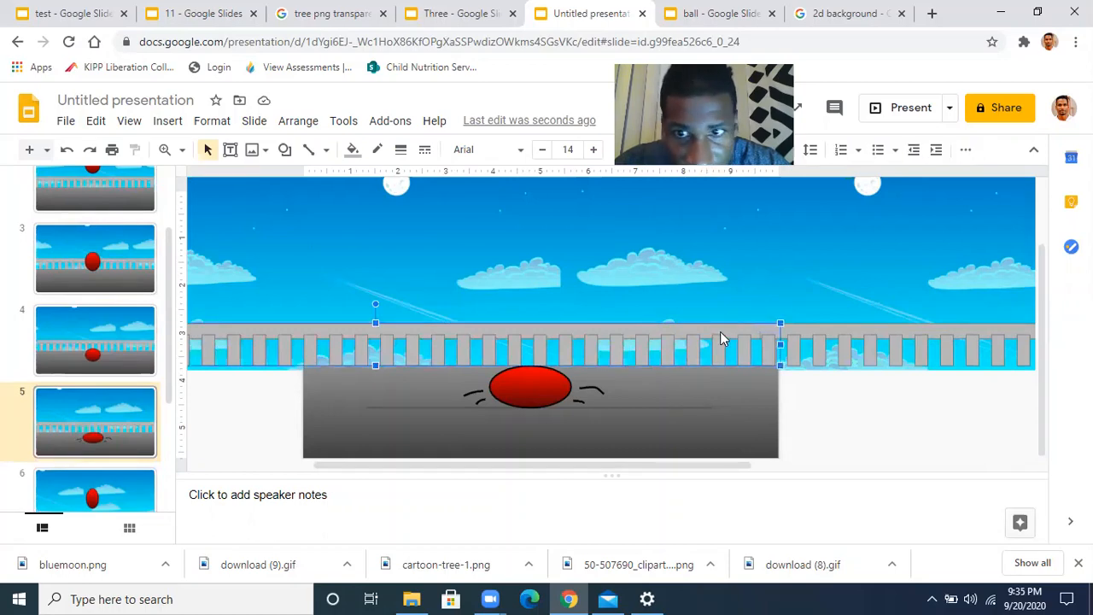
{"action": "left_click", "coordinate": [843, 329]}
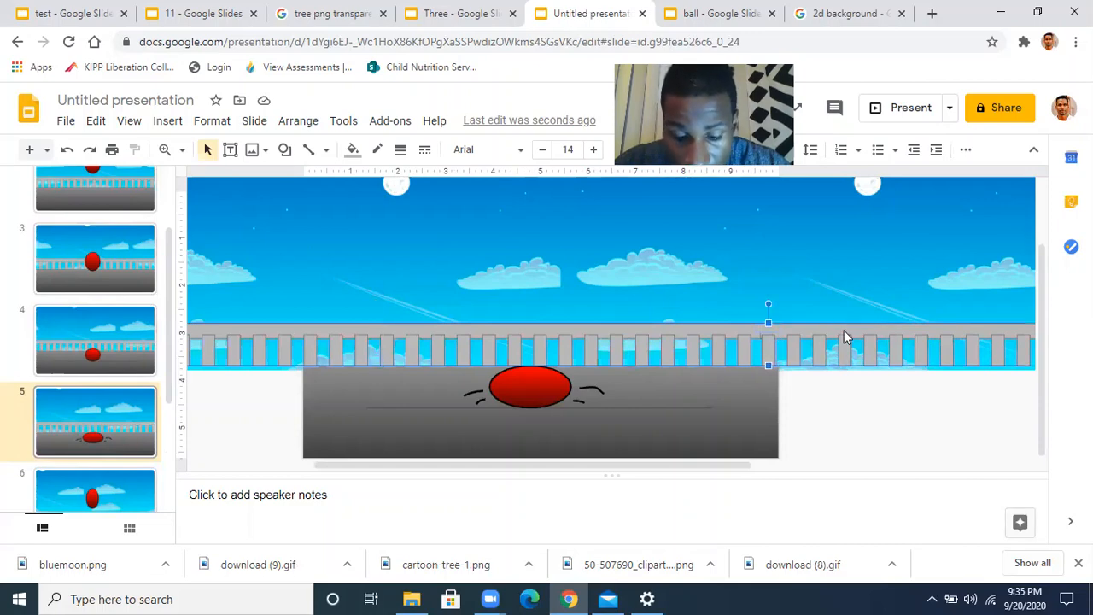
{"action": "right_click", "coordinate": [843, 337]}
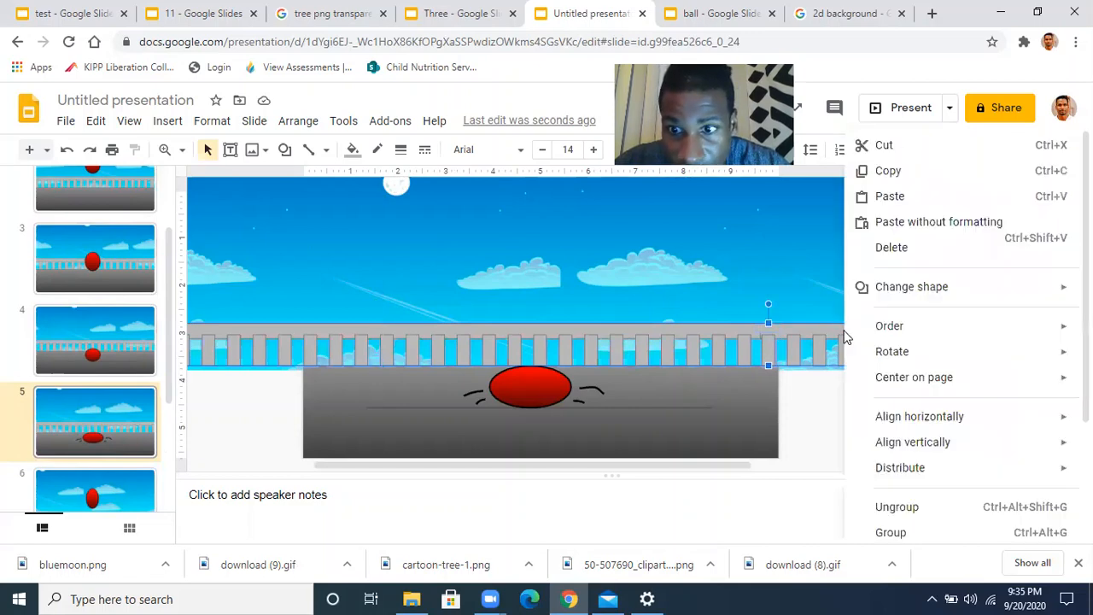
{"action": "left_click", "coordinate": [902, 533]}
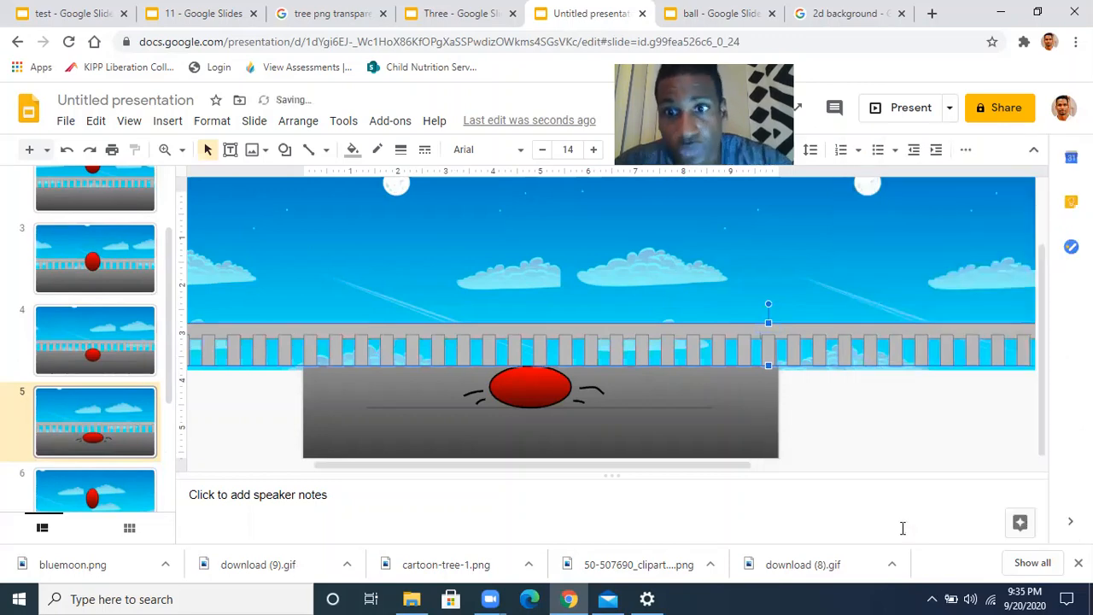
{"action": "left_click", "coordinate": [858, 430]}
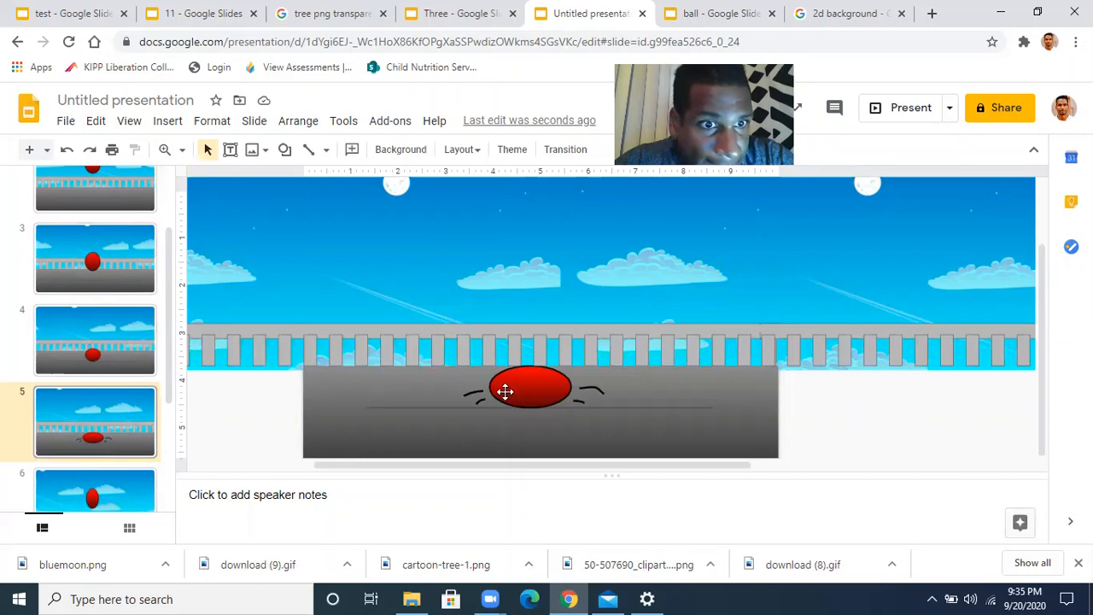
Shift the grouped fence on slide 5 about 2 inches to the left along the road
{"action": "scroll", "coordinate": [168, 397], "scroll_direction": "down", "scroll_amount": 1}
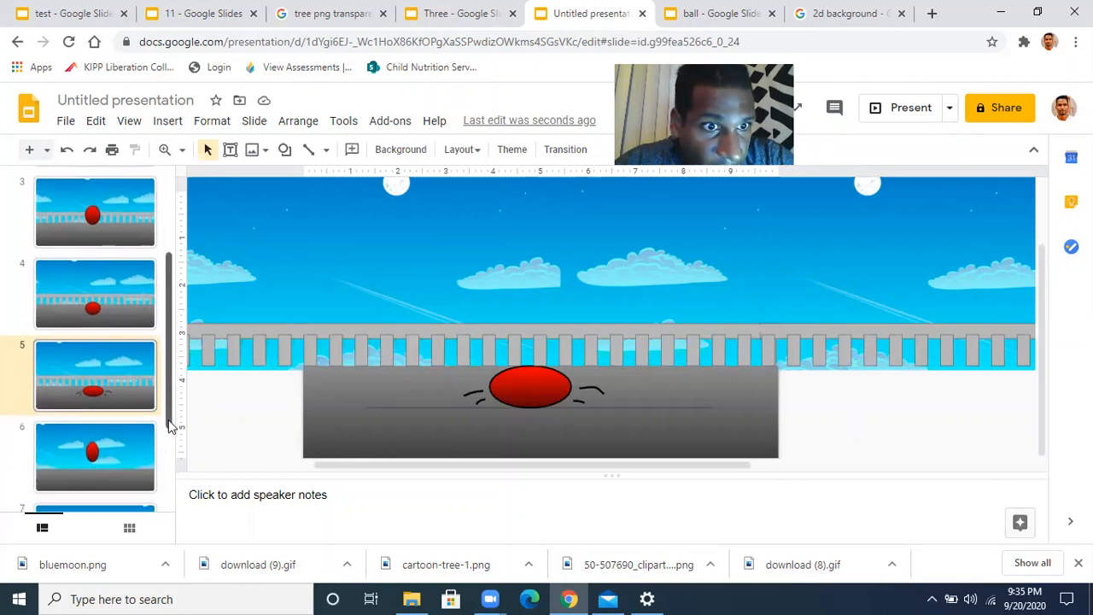
{"action": "left_click", "coordinate": [631, 329]}
{"action": "key", "text": "Left"}
{"action": "key", "text": "Left"}
{"action": "key", "text": "Left"}
{"action": "key", "text": "Left"}
{"action": "key", "text": "Left"}
{"action": "key", "text": "Left"}
{"action": "key", "text": "Left"}
{"action": "key", "text": "Left"}
{"action": "key", "text": "Left"}
{"action": "key", "text": "Left"}
{"action": "key", "text": "Left"}
{"action": "key", "text": "Left"}
{"action": "key", "text": "Left"}
{"action": "key", "text": "Left"}
{"action": "key", "text": "Left"}
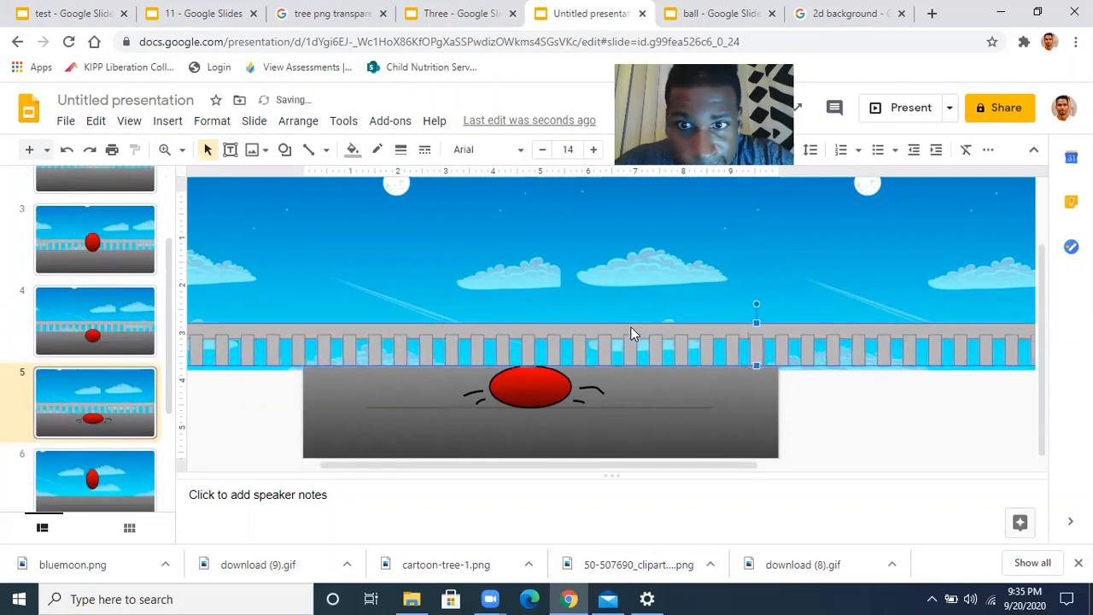
{"action": "key", "text": "Left"}
{"action": "key", "text": "Left"}
{"action": "key", "text": "Left"}
{"action": "key", "text": "Left"}
{"action": "key", "text": "Left"}
{"action": "key", "text": "Left"}
{"action": "key", "text": "Left"}
{"action": "key", "text": "Left"}
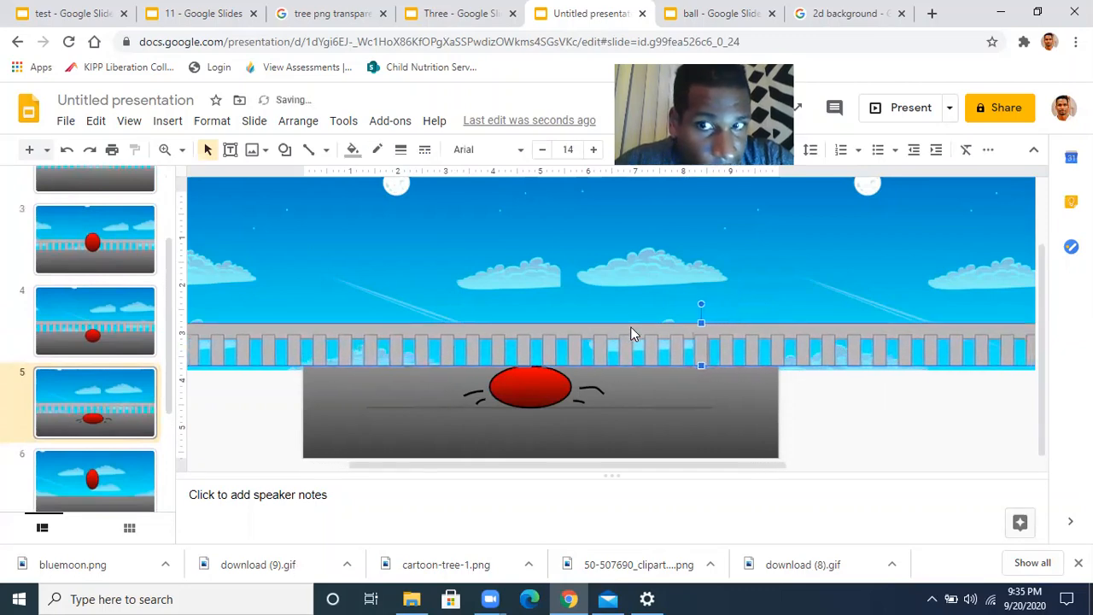
{"action": "key", "text": "Left"}
{"action": "key", "text": "Left"}
{"action": "key", "text": "Left"}
{"action": "key", "text": "Left"}
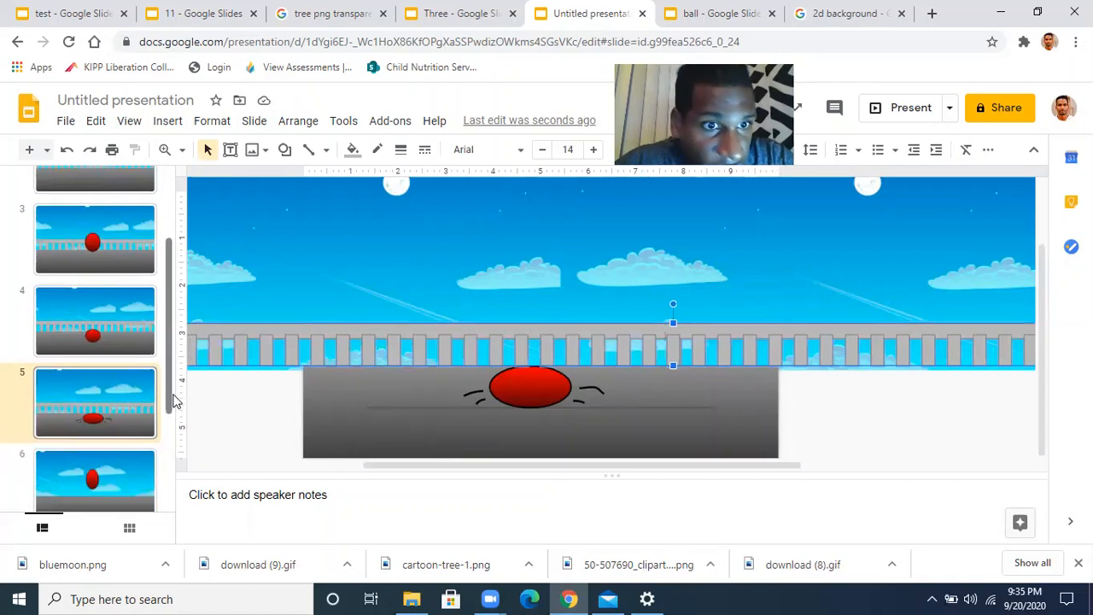
Paste the grouped fence onto slide 6 and send it backward so it sits behind the ball
{"action": "left_click_drag", "start_coordinate": [169, 407], "coordinate": [170, 459]}
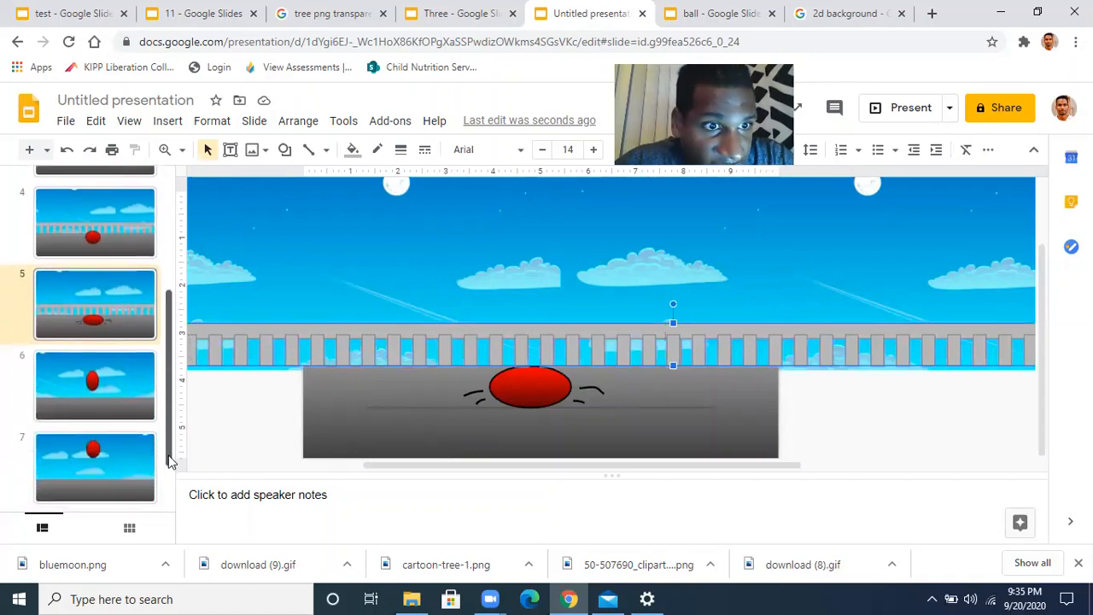
{"action": "left_click", "coordinate": [137, 389]}
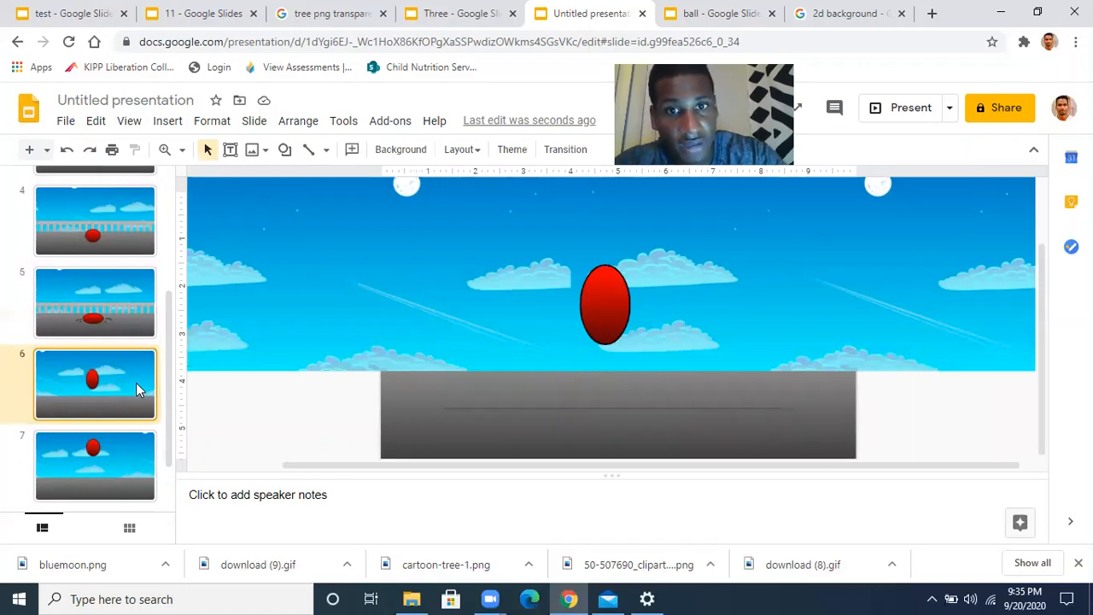
{"action": "key", "text": "ctrl+v"}
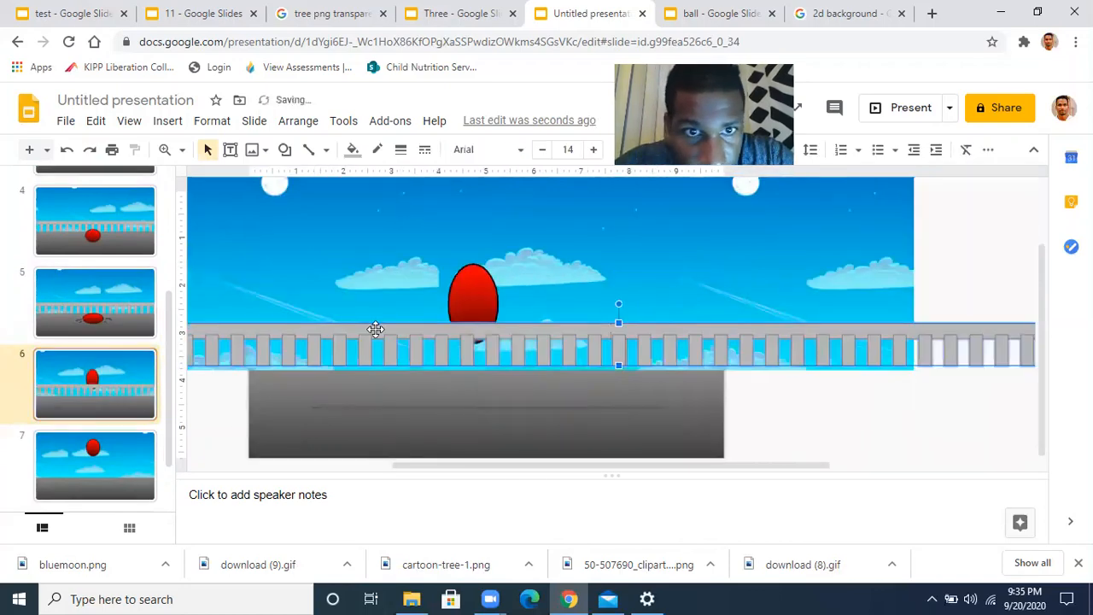
{"action": "left_click", "coordinate": [367, 267]}
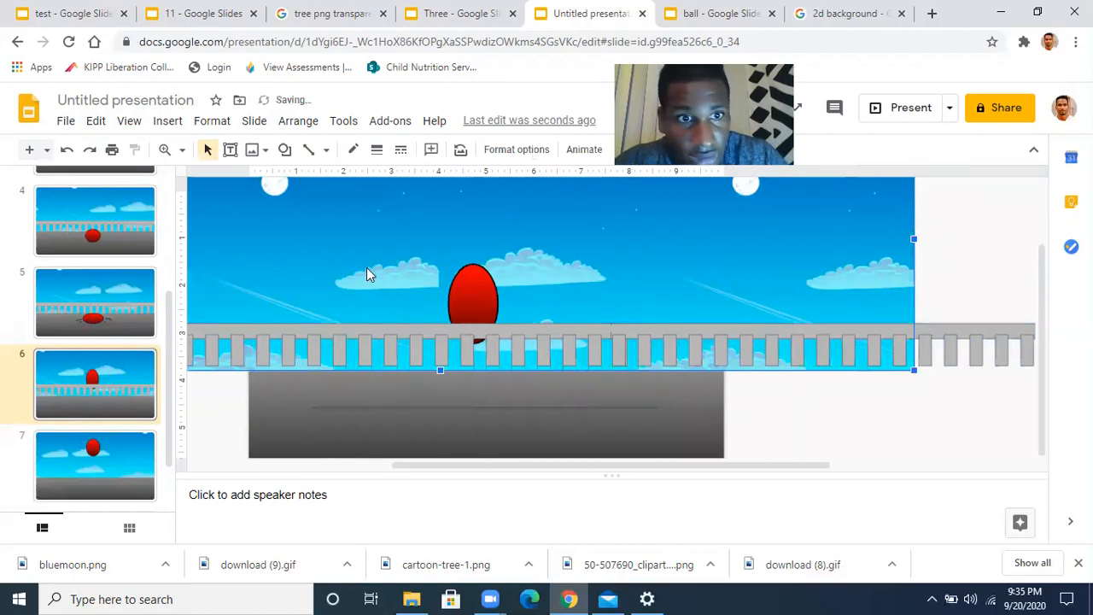
{"action": "left_click", "coordinate": [363, 332]}
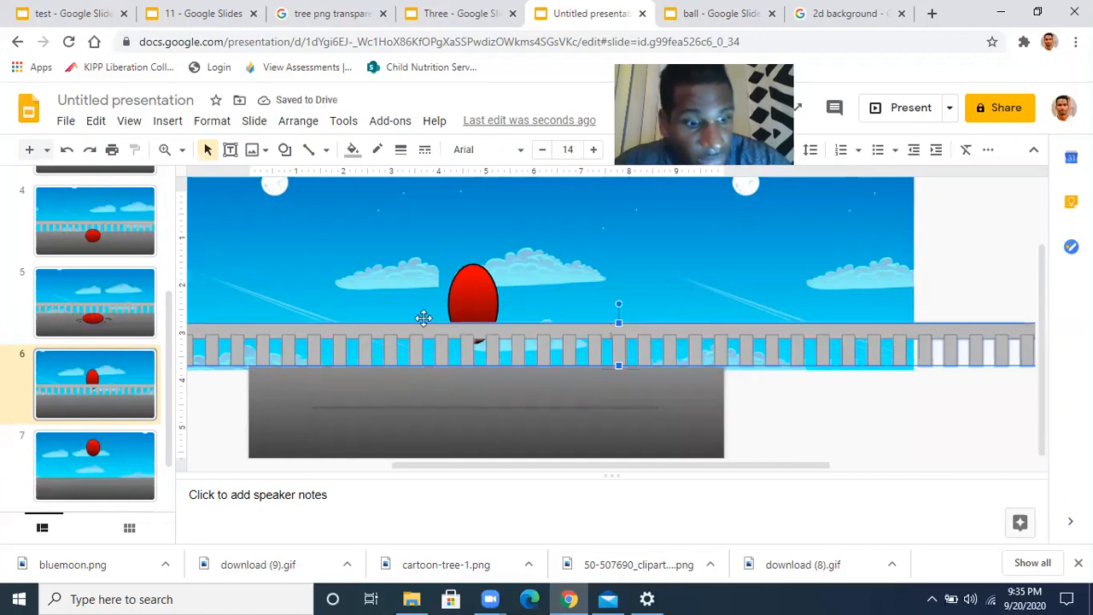
{"action": "key", "text": "ctrl+Down"}
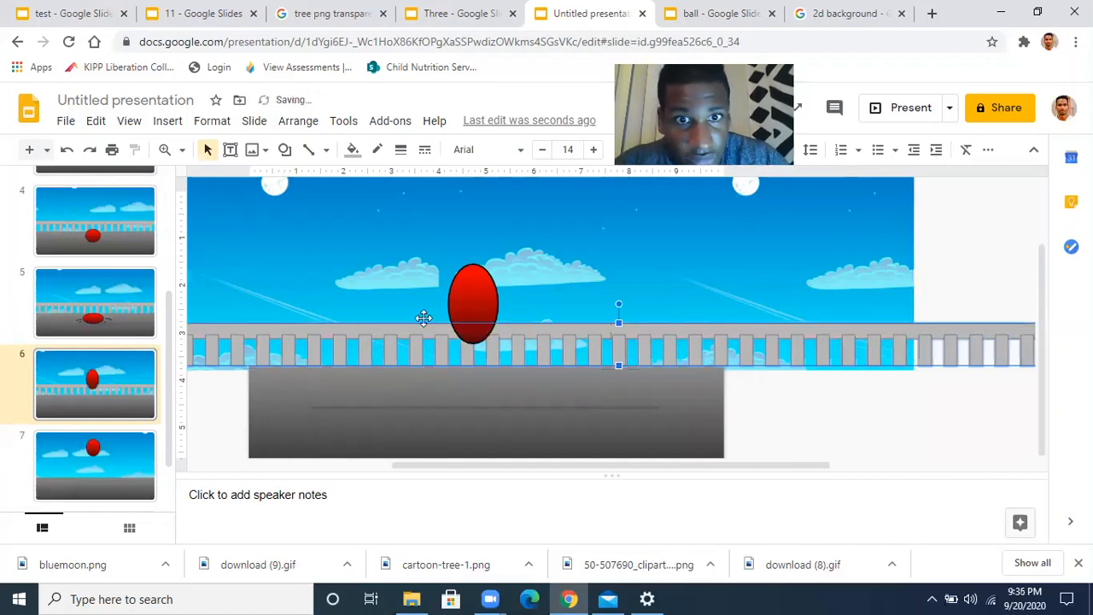
{"action": "left_click", "coordinate": [788, 405]}
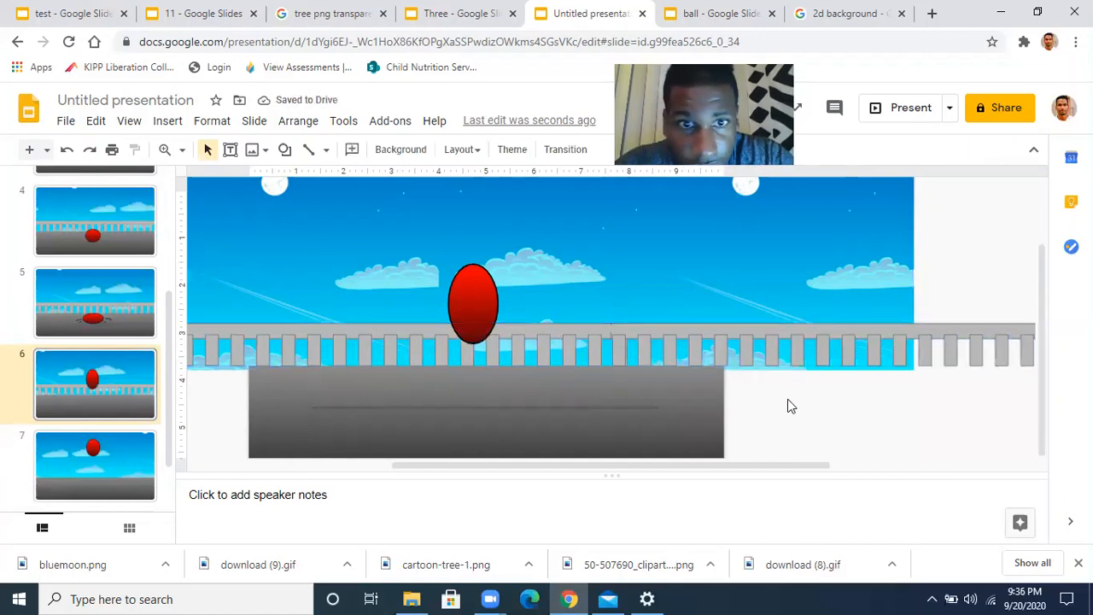
Move the fence on slide 6 about 2.4 inches to the left, keeping its height on the slide
{"action": "left_click", "coordinate": [671, 342]}
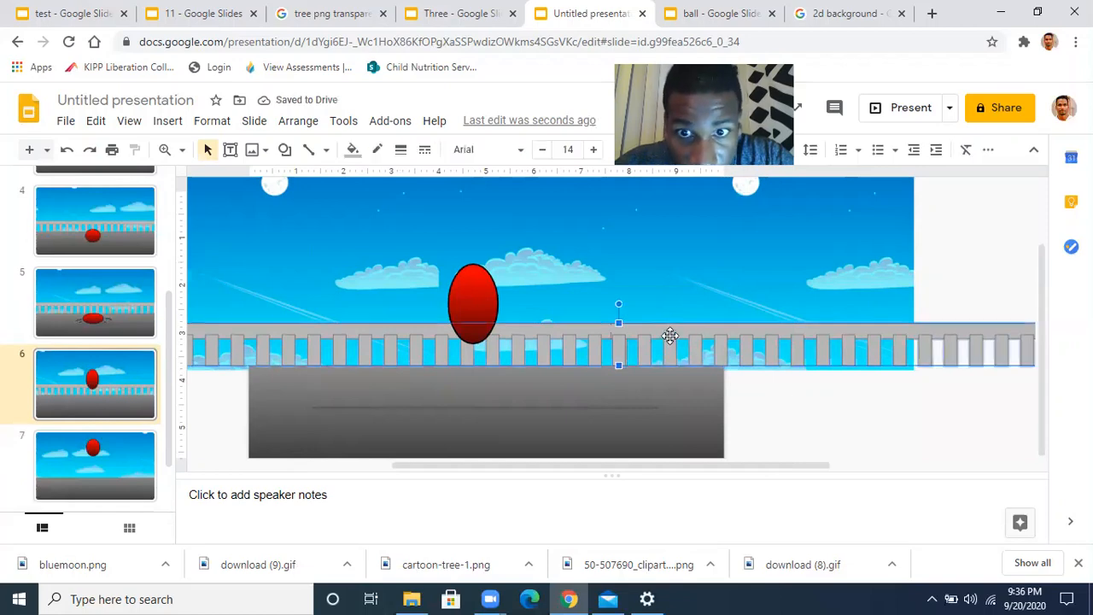
{"action": "key", "text": "Left"}
{"action": "key", "text": "Left"}
{"action": "key", "text": "Left"}
{"action": "key", "text": "Left"}
{"action": "key", "text": "Left"}
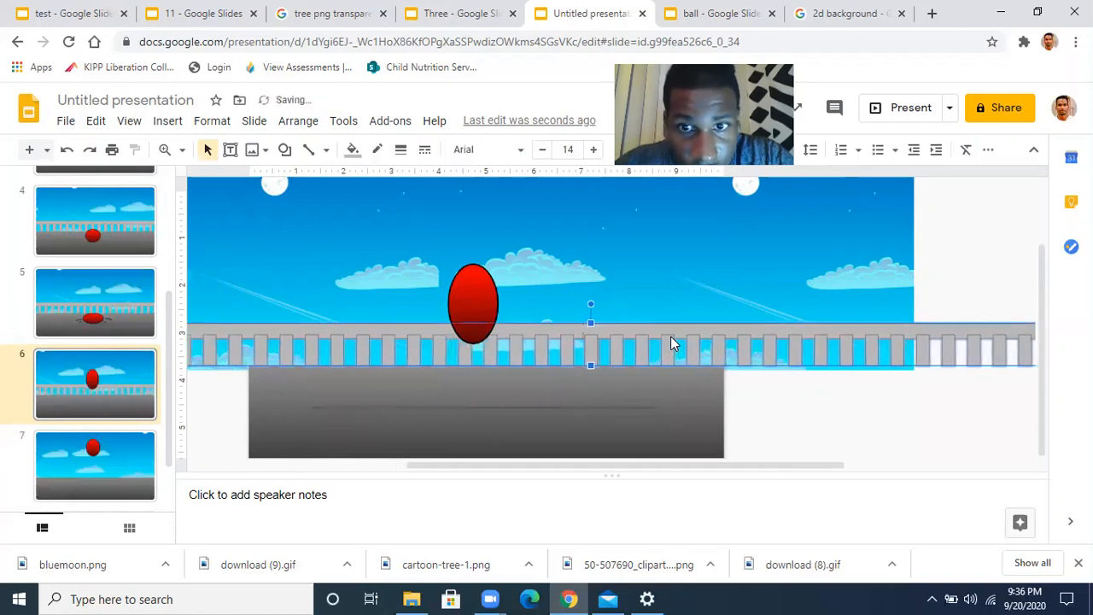
{"action": "key", "text": "Left"}
{"action": "key", "text": "Left"}
{"action": "key", "text": "Left"}
{"action": "key", "text": "Left"}
{"action": "key", "text": "Left"}
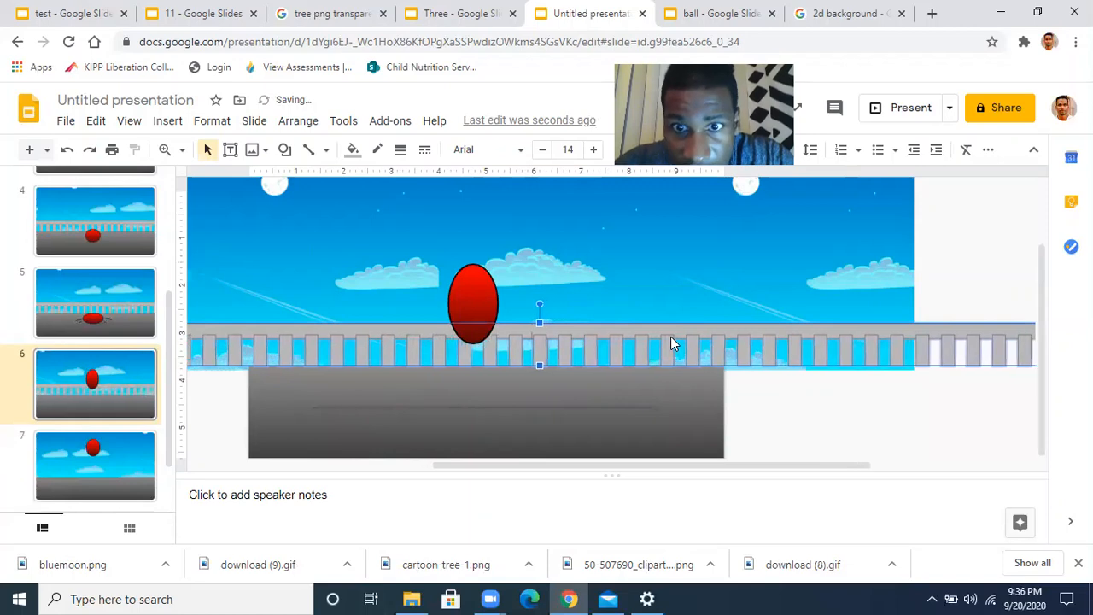
{"action": "key", "text": "Left"}
{"action": "key", "text": "Left"}
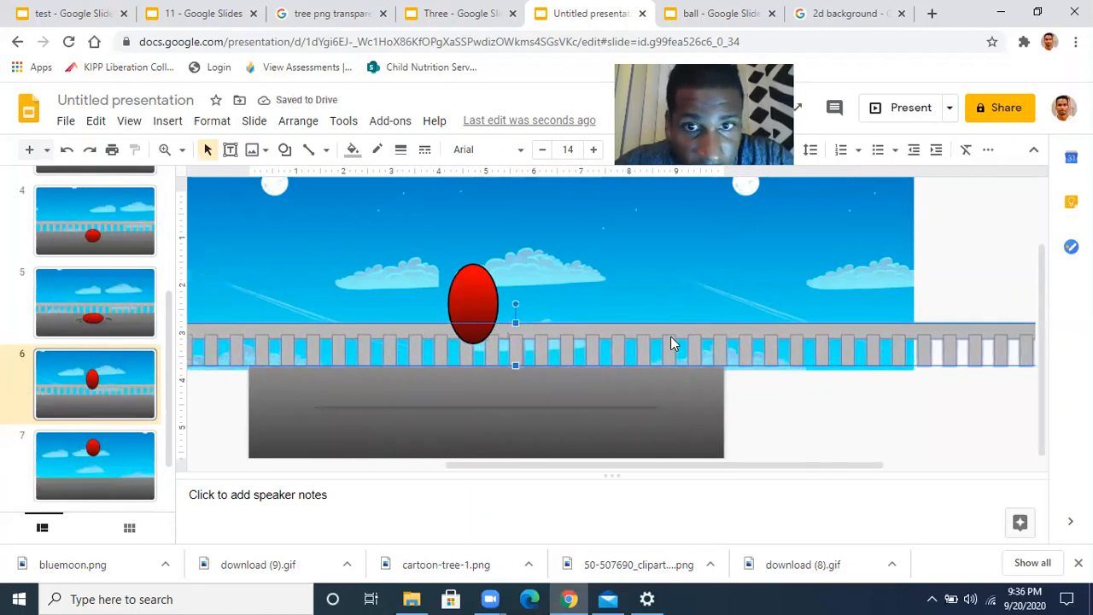
{"action": "key", "text": "Left"}
{"action": "key", "text": "Left"}
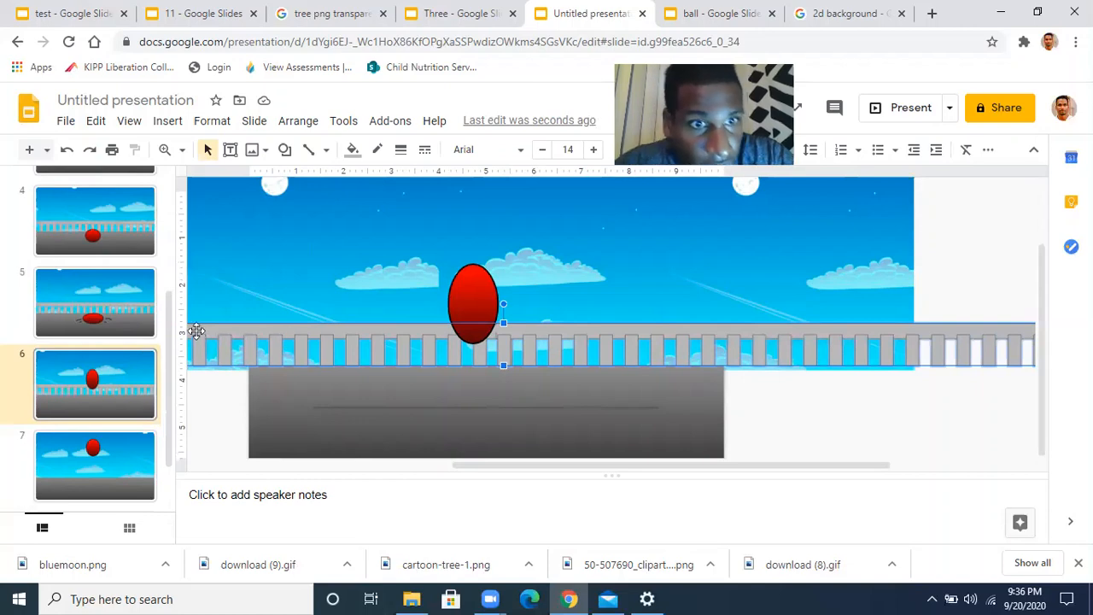
Paste the grouped fence onto slide 7 along the upper edge of the road
{"action": "scroll", "coordinate": [171, 465], "scroll_direction": "down", "scroll_amount": 1}
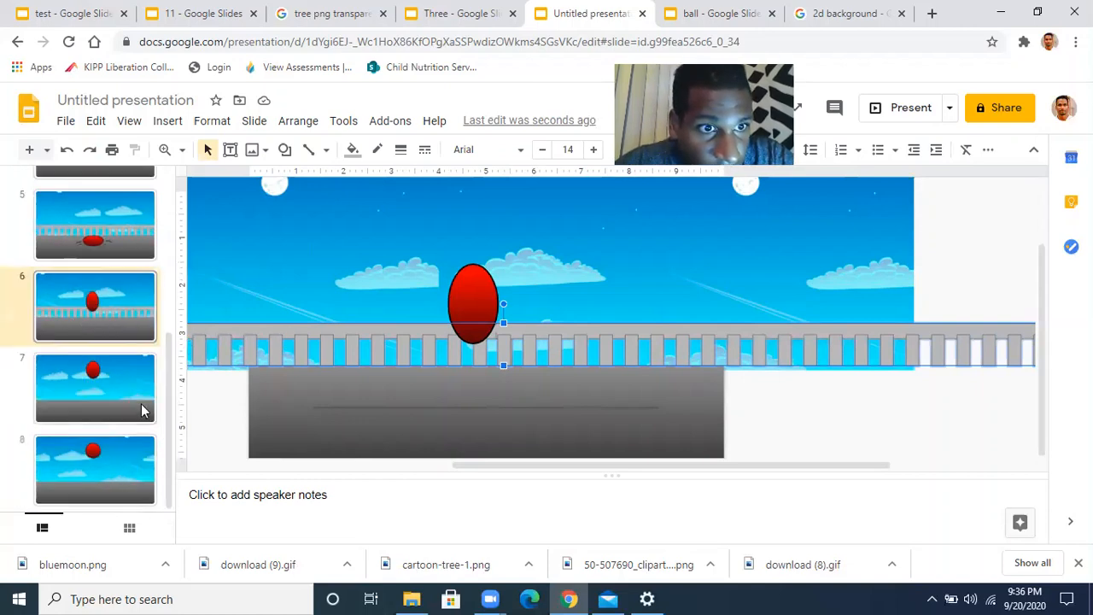
{"action": "left_click", "coordinate": [130, 391]}
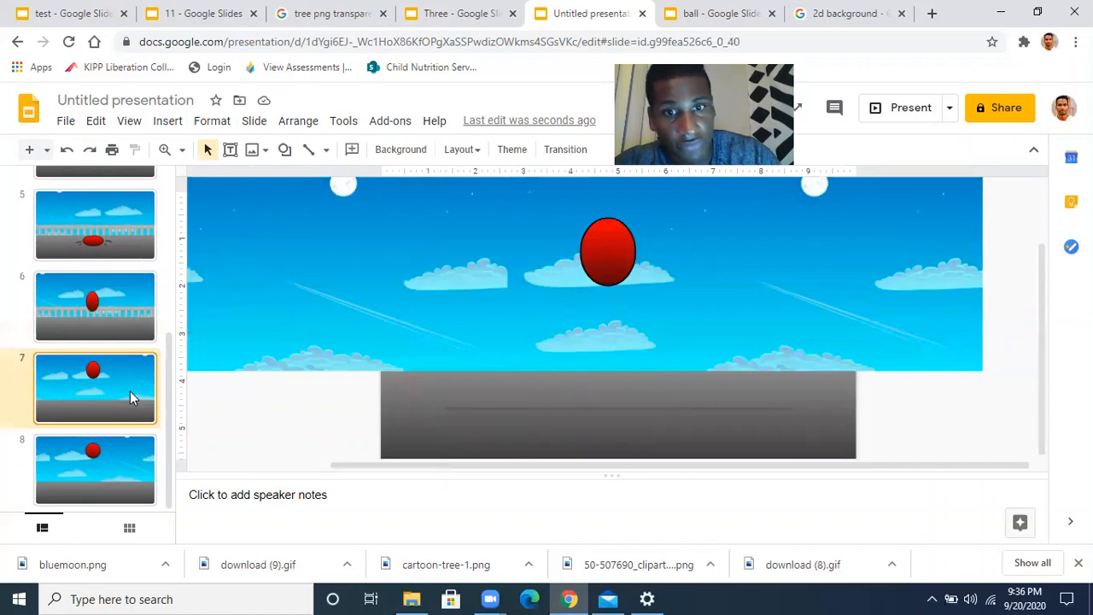
{"action": "key", "text": "ctrl+v"}
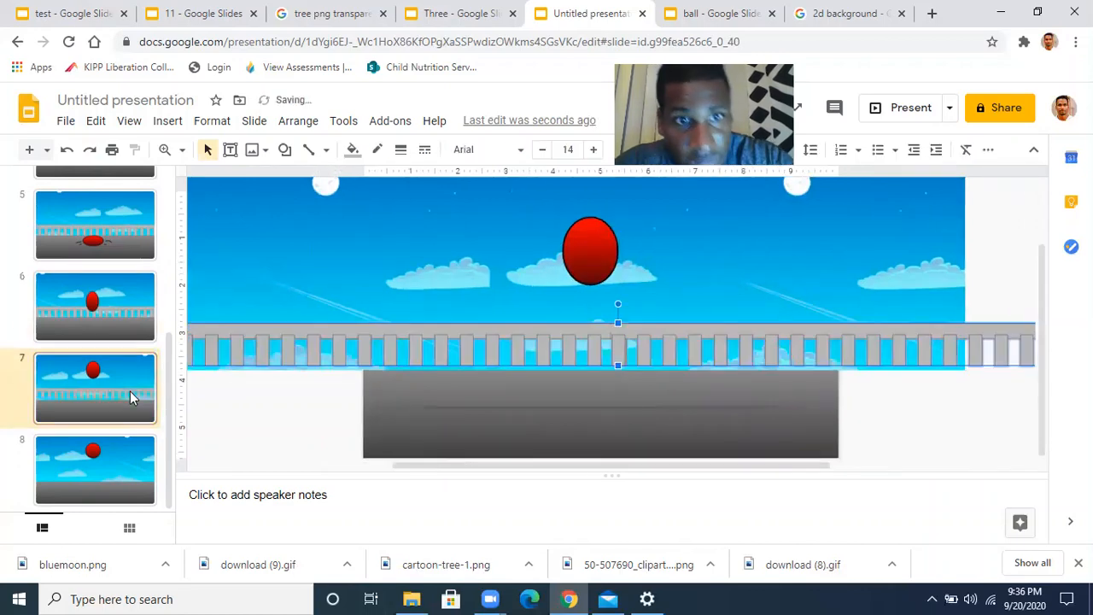
{"action": "left_click", "coordinate": [372, 295]}
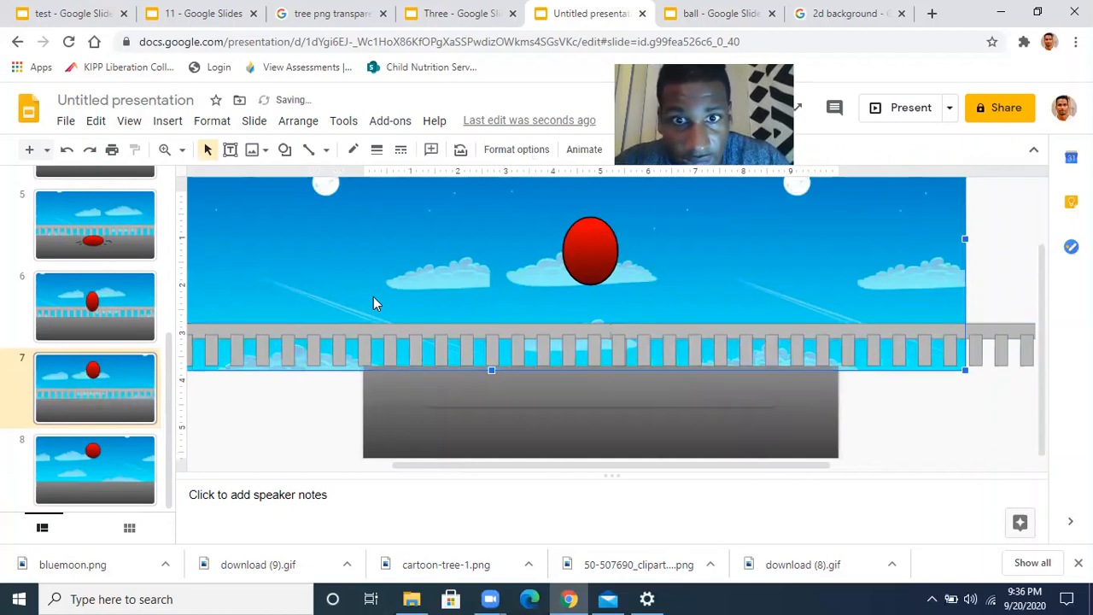
{"action": "left_click", "coordinate": [419, 333]}
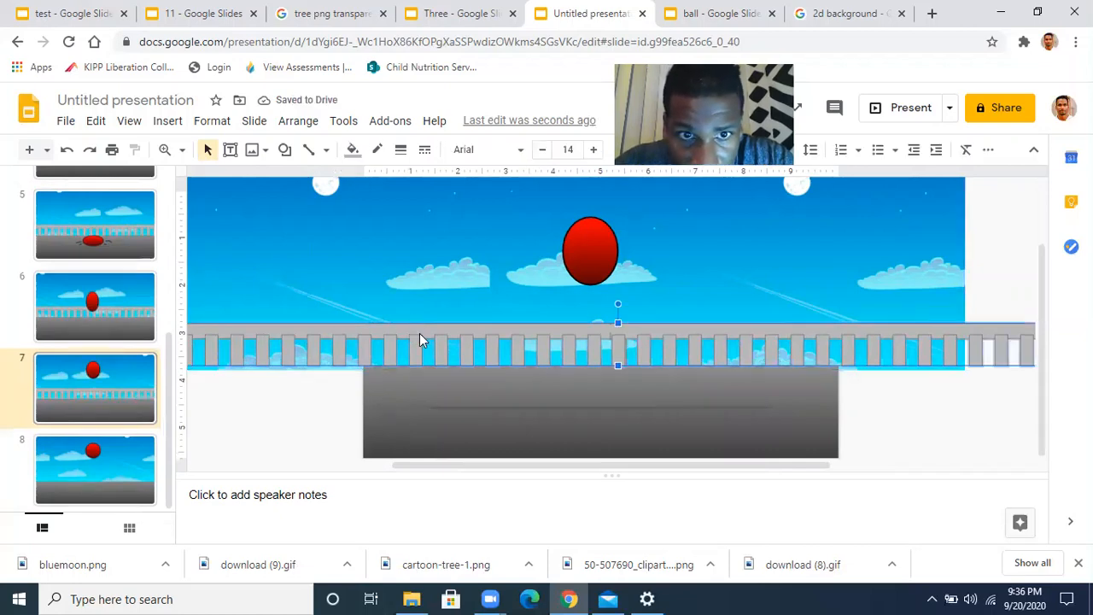
{"action": "left_click", "coordinate": [348, 429]}
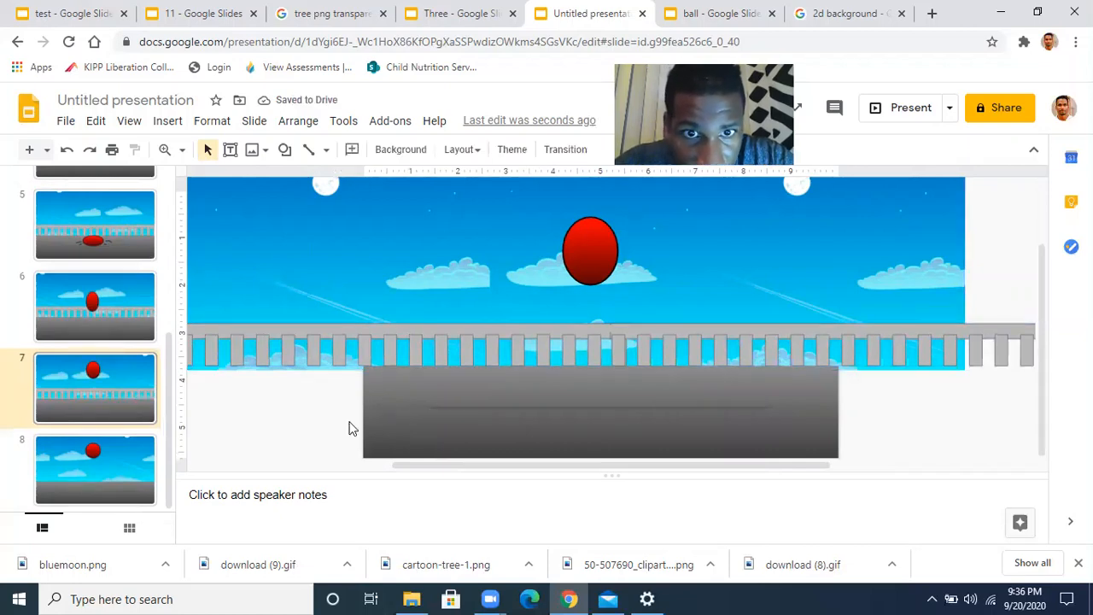
Shift the fence on slide 7 about 2.3 inches to the left to continue the scrolling
{"action": "left_click", "coordinate": [440, 335]}
{"action": "key", "text": "Left"}
{"action": "key", "text": "Left"}
{"action": "key", "text": "Left"}
{"action": "key", "text": "Left"}
{"action": "key", "text": "Left"}
{"action": "key", "text": "Left"}
{"action": "key", "text": "Left"}
{"action": "key", "text": "Left"}
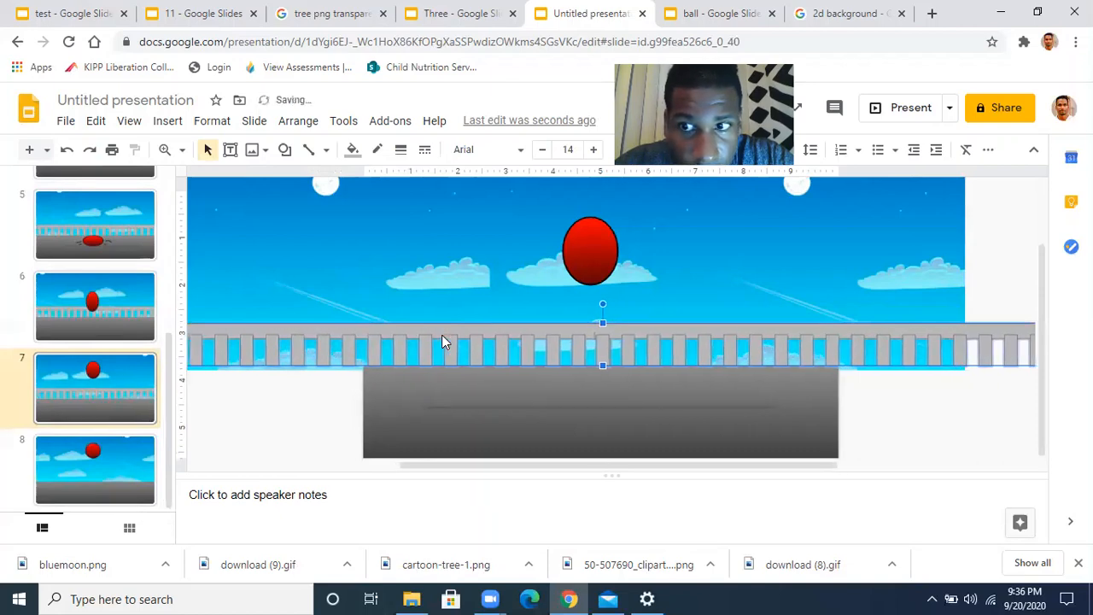
{"action": "key", "text": "Left"}
{"action": "key", "text": "Left"}
{"action": "key", "text": "Left"}
{"action": "key", "text": "Left"}
{"action": "key", "text": "Left"}
{"action": "key", "text": "Left"}
{"action": "key", "text": "Left"}
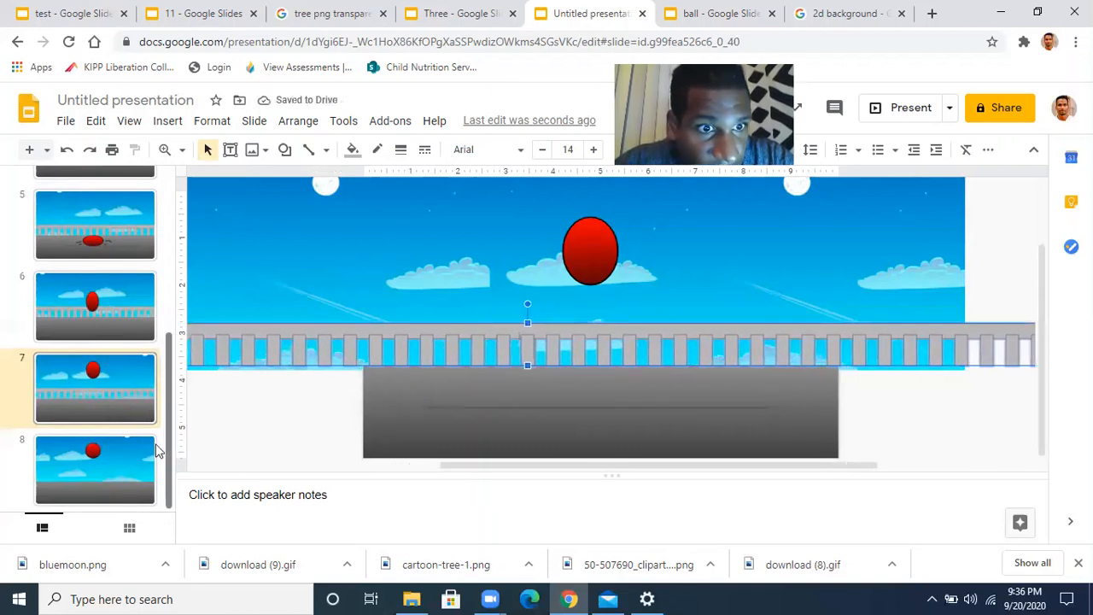
{"action": "key", "text": "Left"}
{"action": "key", "text": "Left"}
{"action": "key", "text": "Left"}
{"action": "key", "text": "Left"}
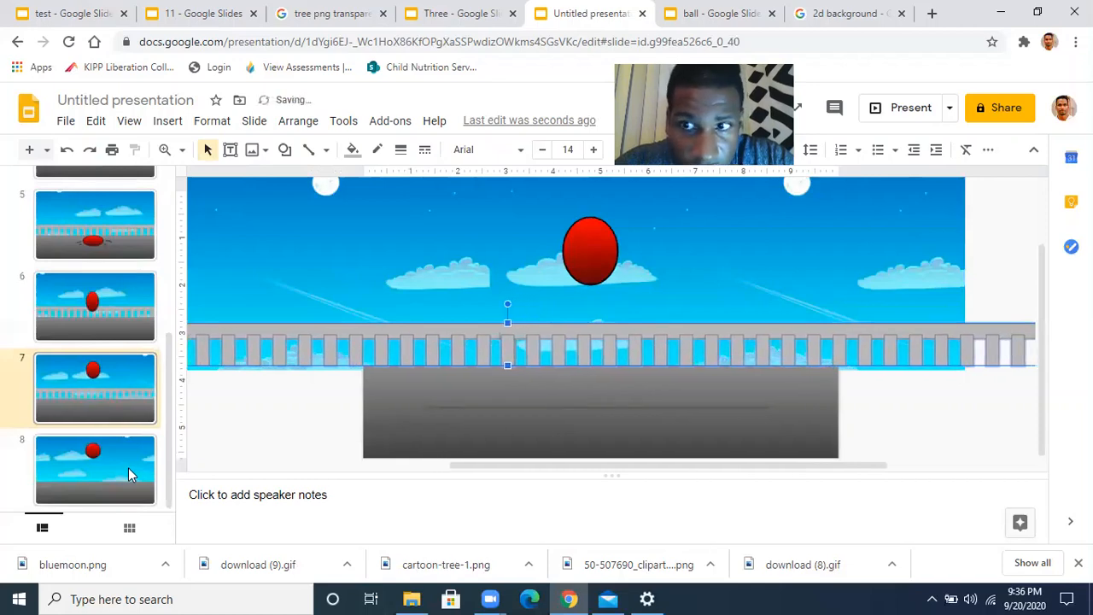
Copy the fence from slide 7, paste it onto slide 8 and send that slide's sky image to the back
{"action": "left_click", "coordinate": [128, 467]}
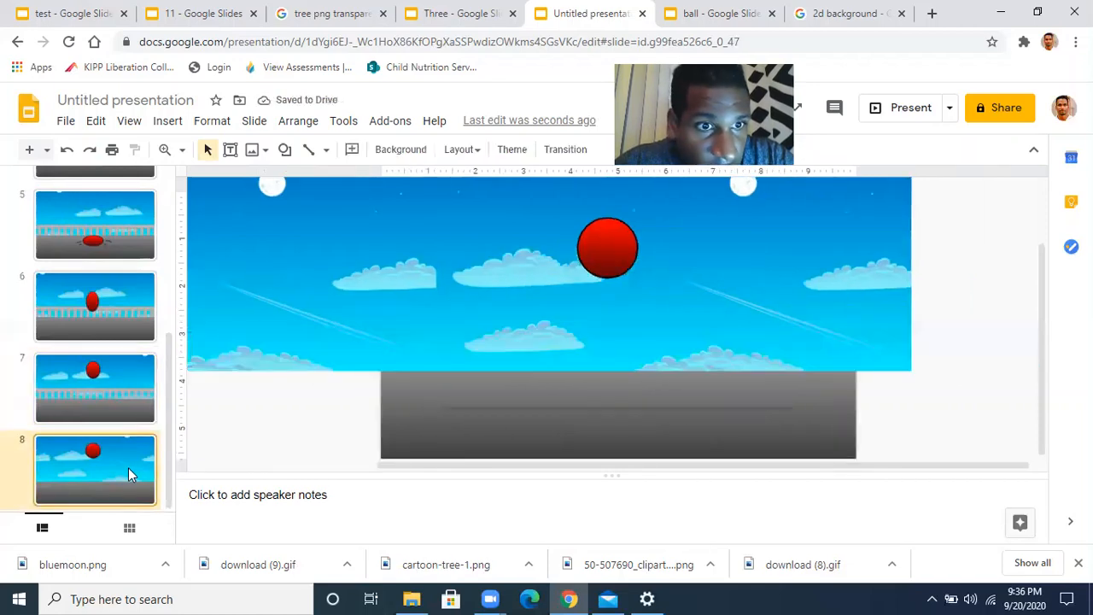
{"action": "left_click", "coordinate": [126, 394]}
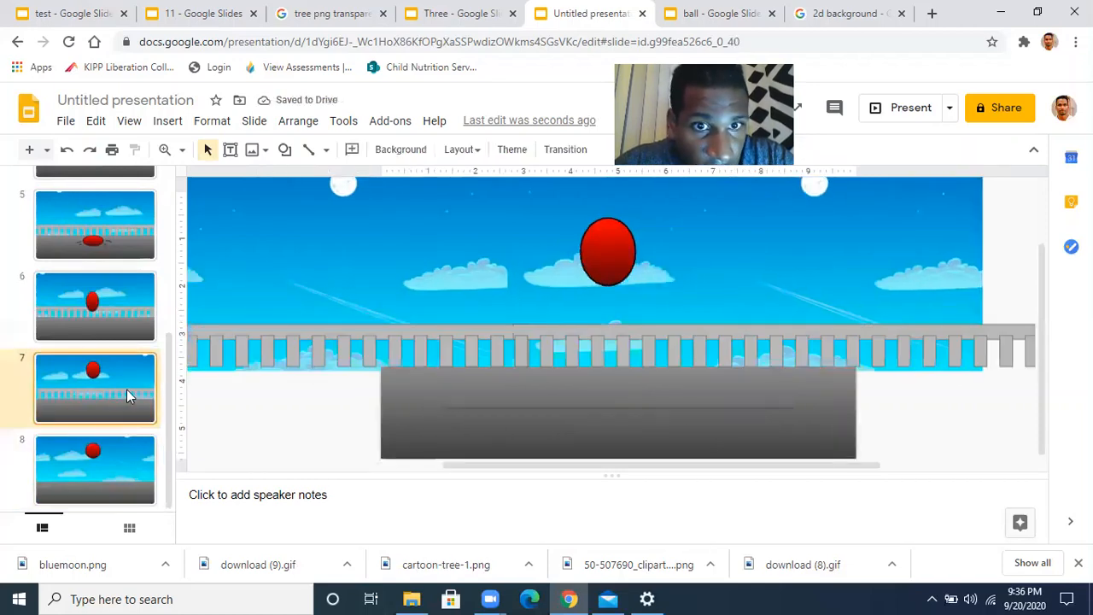
{"action": "left_click", "coordinate": [340, 337]}
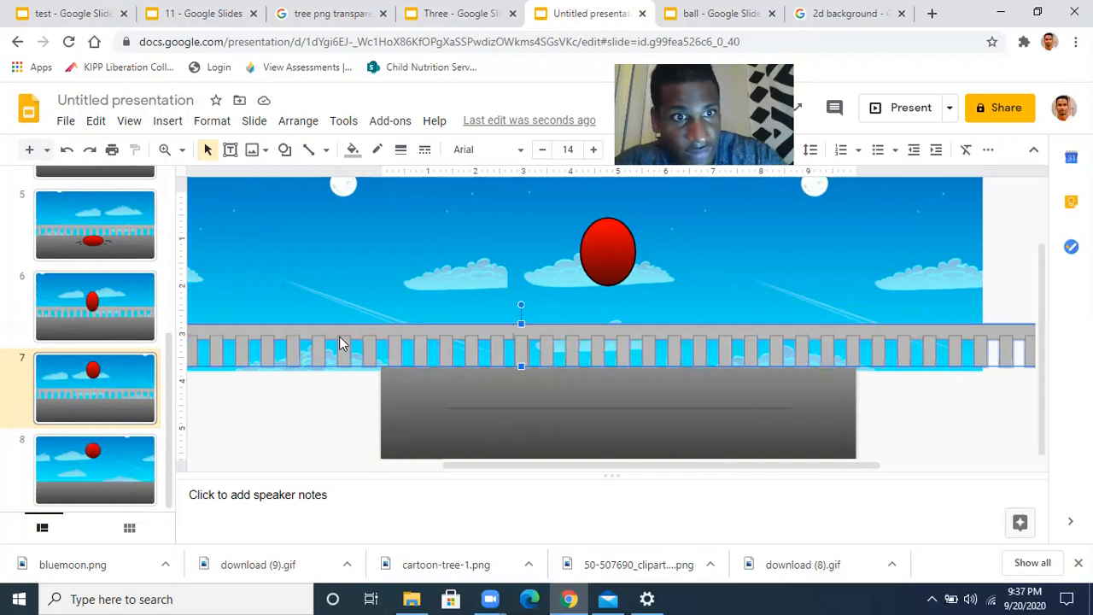
{"action": "left_click", "coordinate": [147, 460]}
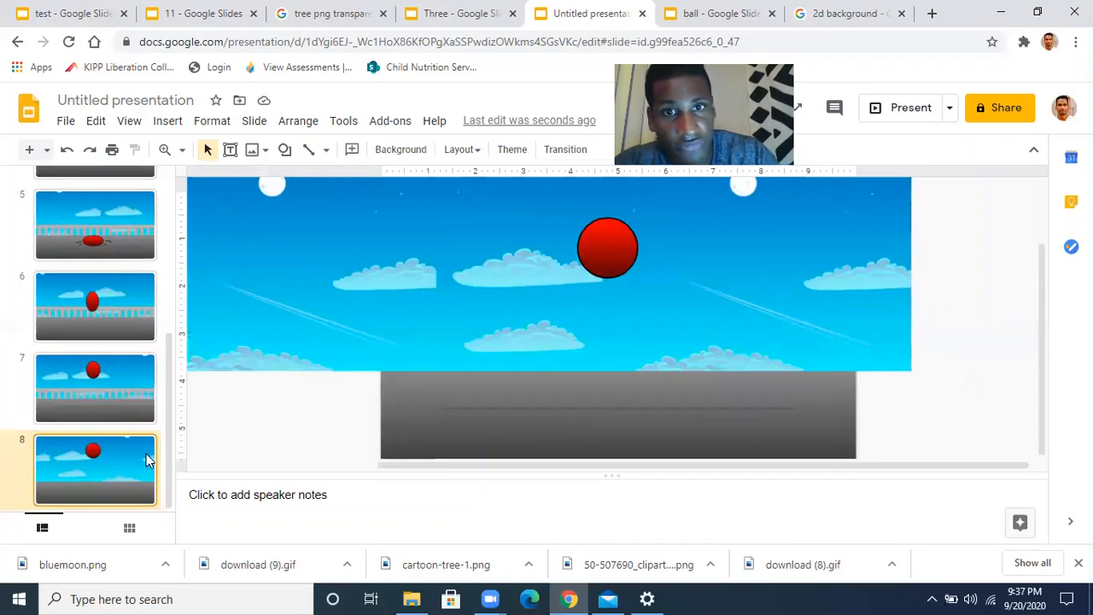
{"action": "key", "text": "ctrl+v"}
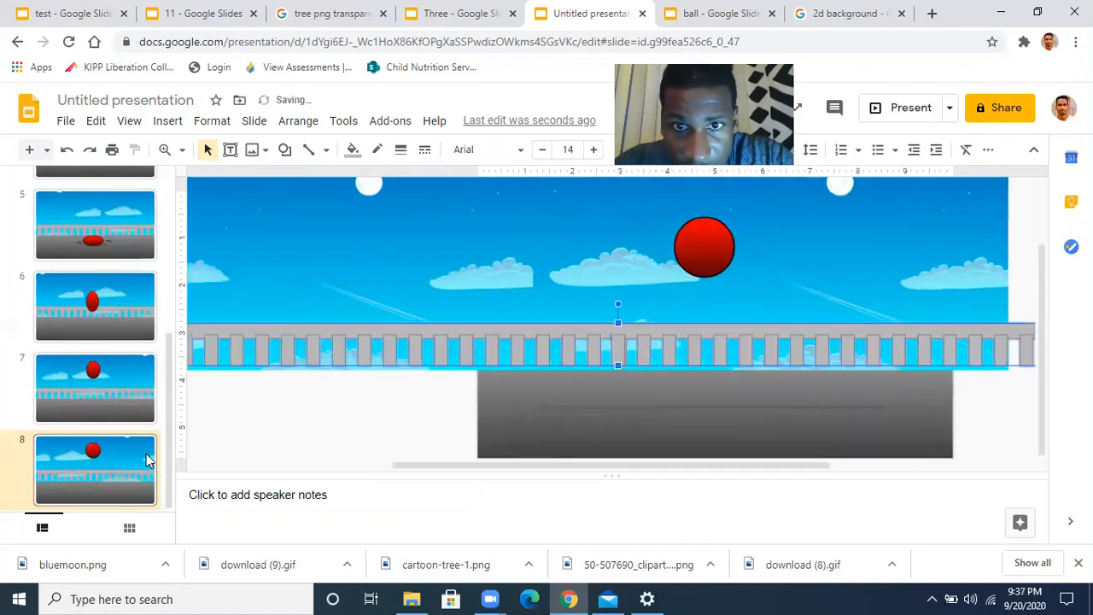
{"action": "left_click", "coordinate": [402, 285]}
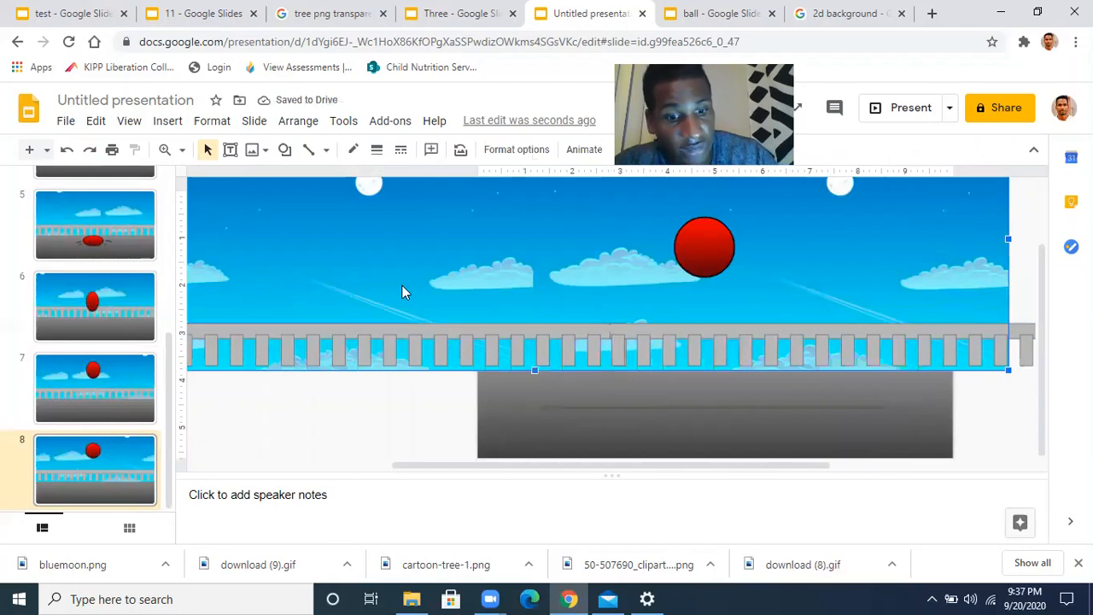
{"action": "key", "text": "ctrl+shift+Down"}
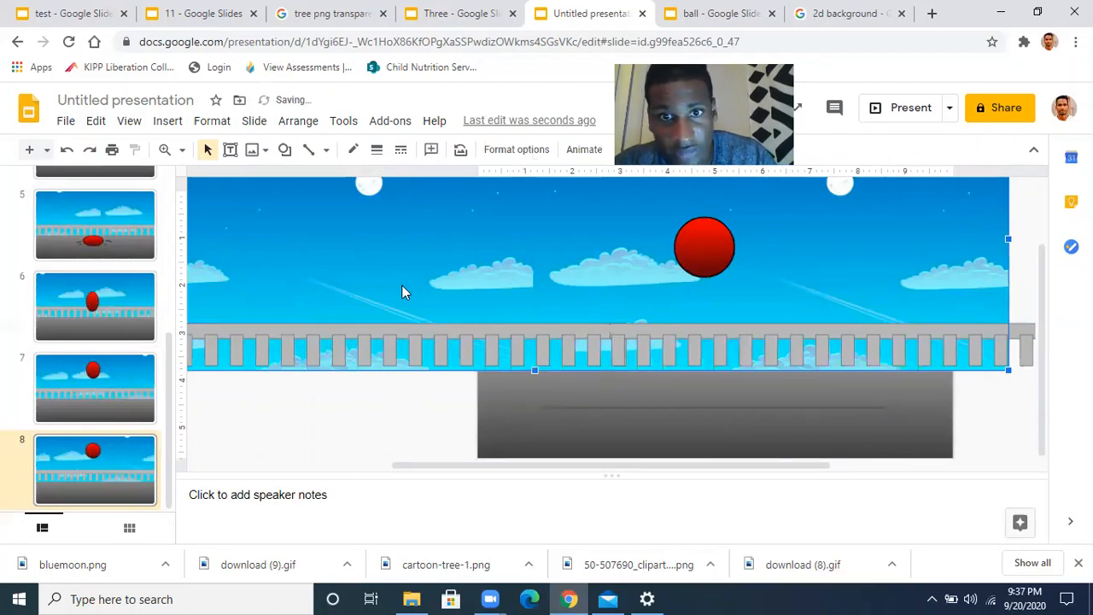
Shift the fence on slide 8 about 2.7 inches to the left, keeping its height on the slide
{"action": "left_click", "coordinate": [515, 332]}
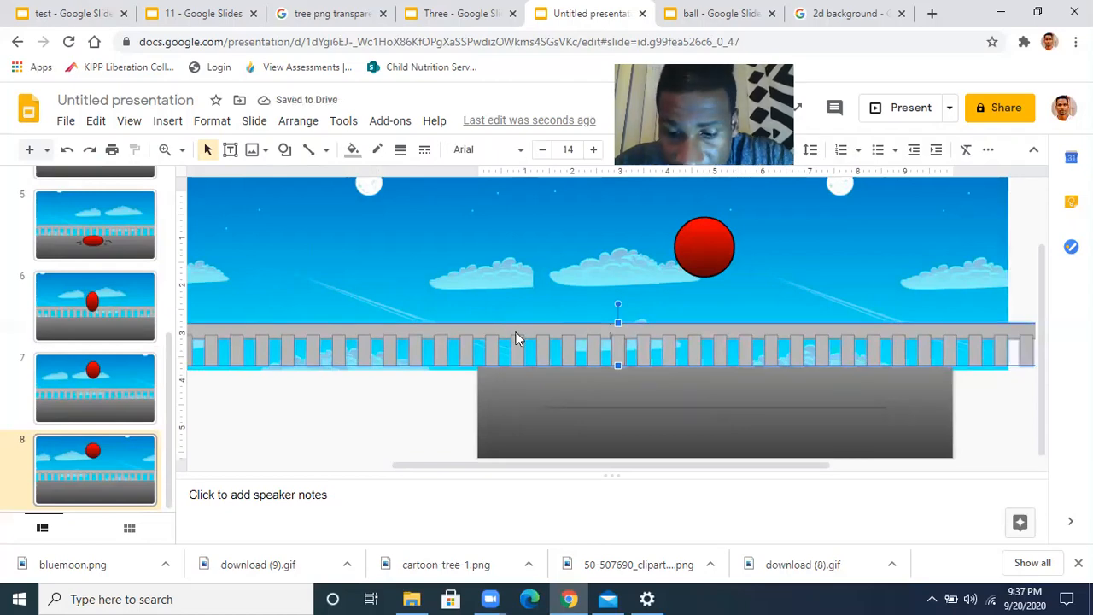
{"action": "key", "text": "Left"}
{"action": "key", "text": "Left"}
{"action": "key", "text": "Left"}
{"action": "key", "text": "Left"}
{"action": "key", "text": "Left"}
{"action": "key", "text": "Left"}
{"action": "key", "text": "Left"}
{"action": "key", "text": "Left"}
{"action": "key", "text": "Left"}
{"action": "key", "text": "Left"}
{"action": "key", "text": "Left"}
{"action": "key", "text": "Left"}
{"action": "key", "text": "Left"}
{"action": "key", "text": "Left"}
{"action": "key", "text": "Left"}
{"action": "key", "text": "Left"}
{"action": "key", "text": "Left"}
{"action": "key", "text": "Left"}
{"action": "key", "text": "Left"}
{"action": "key", "text": "Left"}
{"action": "key", "text": "Left"}
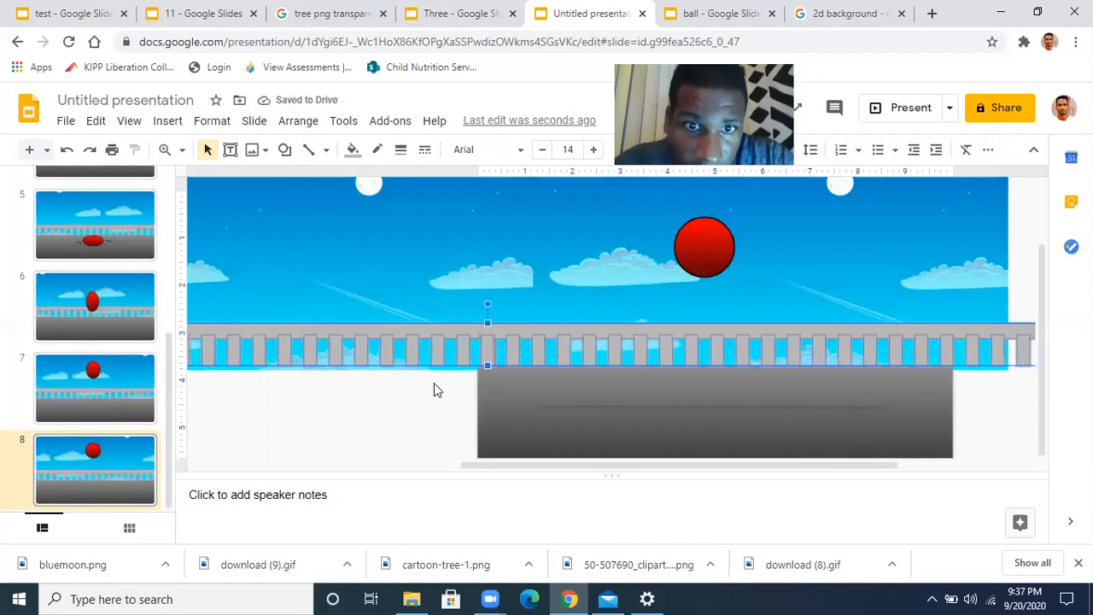
{"action": "left_click", "coordinate": [406, 422]}
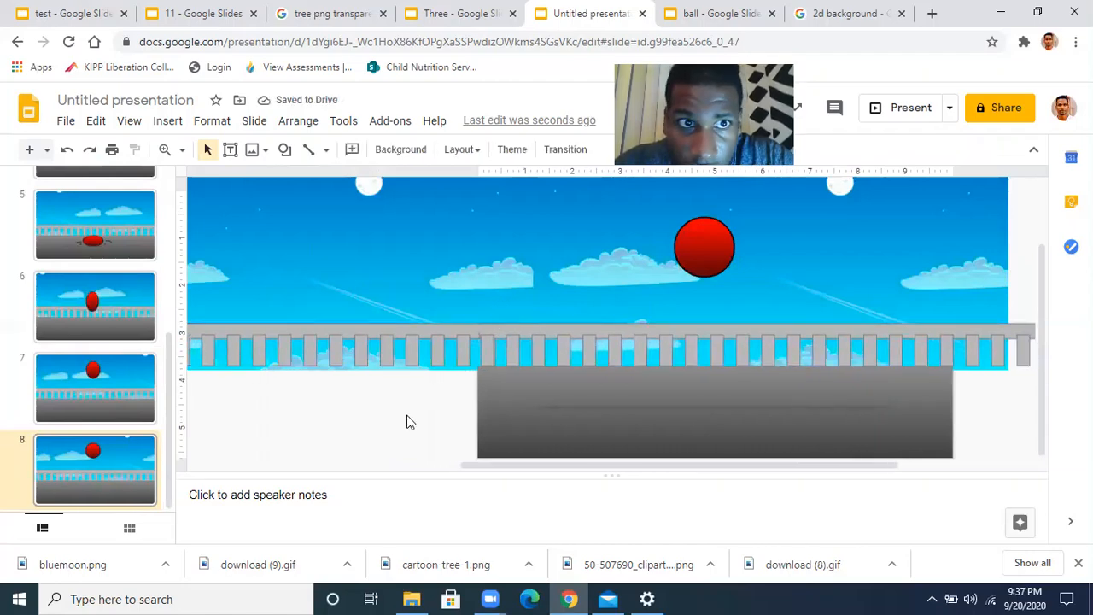
Rename the presentation as BG Ball Move
{"action": "left_click_drag", "start_coordinate": [167, 356], "coordinate": [179, 175]}
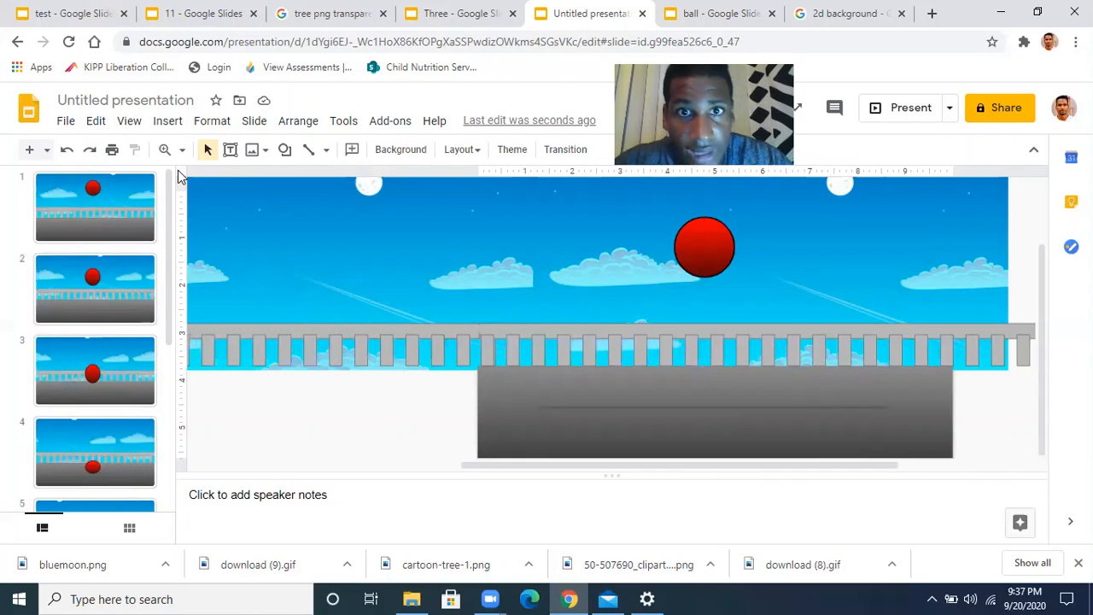
{"action": "left_click", "coordinate": [129, 99]}
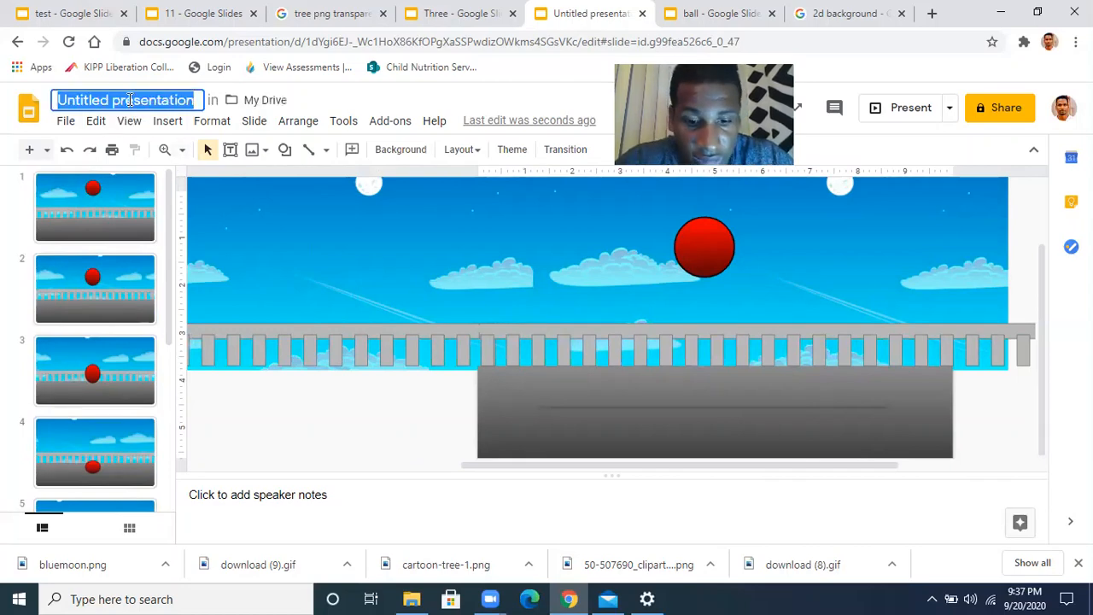
{"action": "type", "text": "B"}
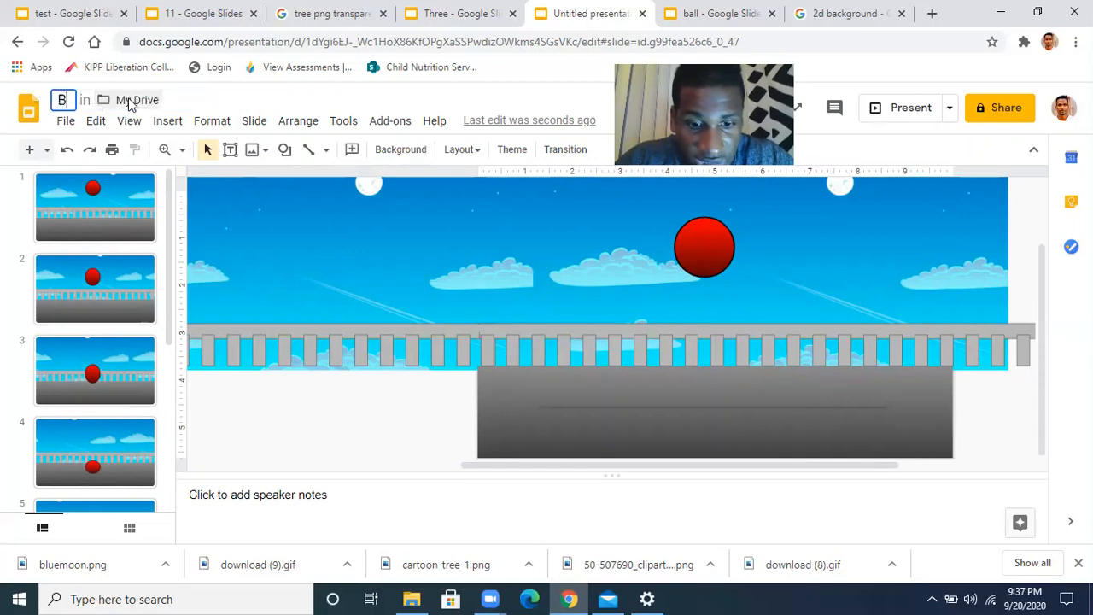
{"action": "type", "text": "G "}
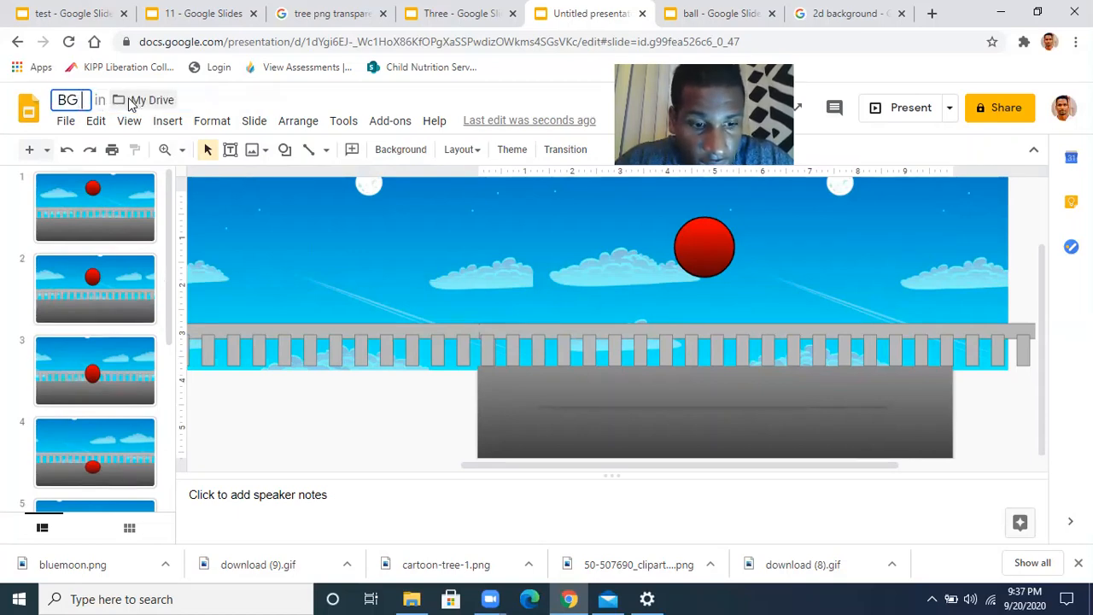
{"action": "type", "text": "Ball"}
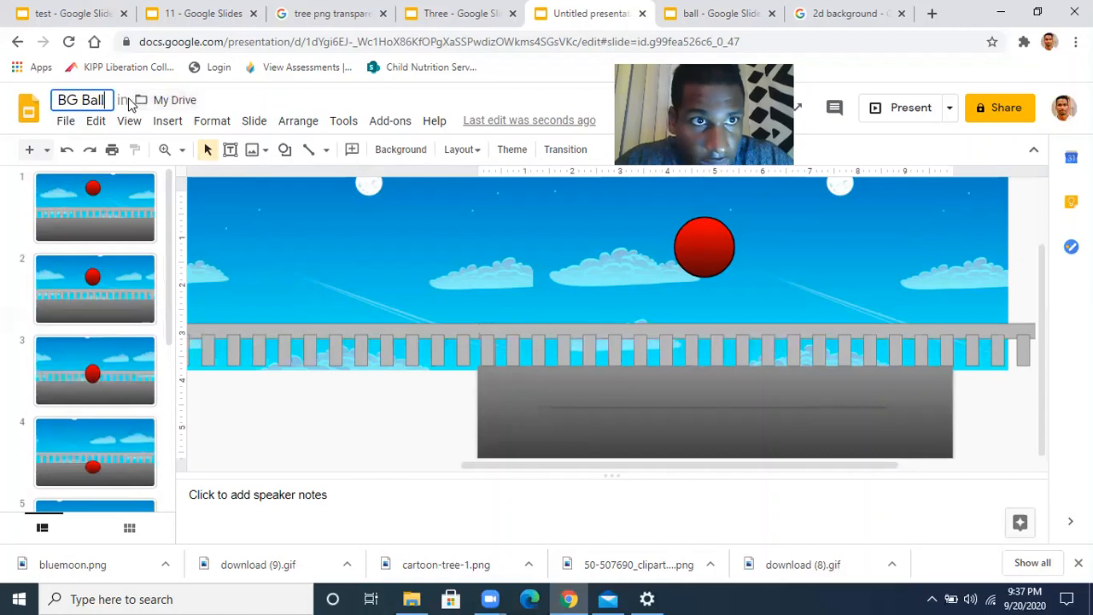
{"action": "type", "text": " Move"}
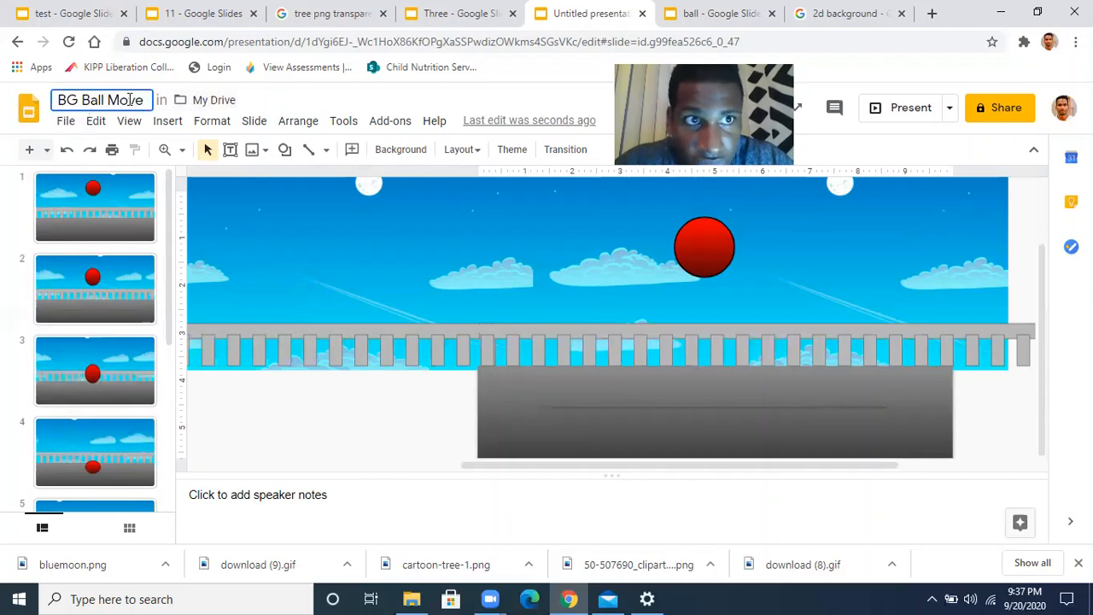
{"action": "left_click", "coordinate": [408, 99]}
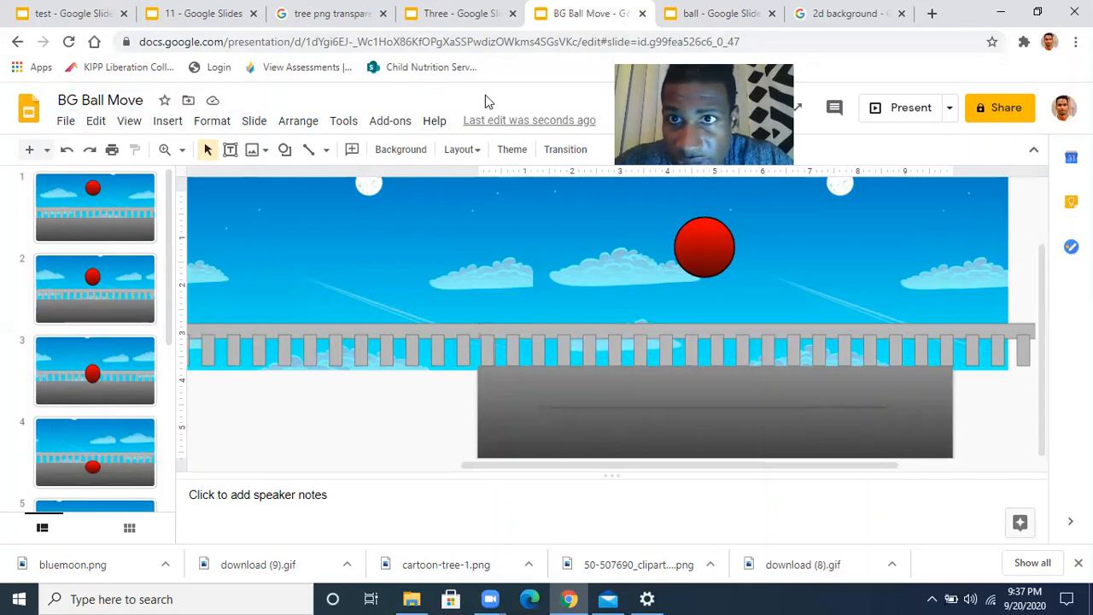
Search Google for "tall tweet" in the 2d background image search, switch to all web results and open the Tall Tweets site
{"action": "left_click", "coordinate": [818, 29]}
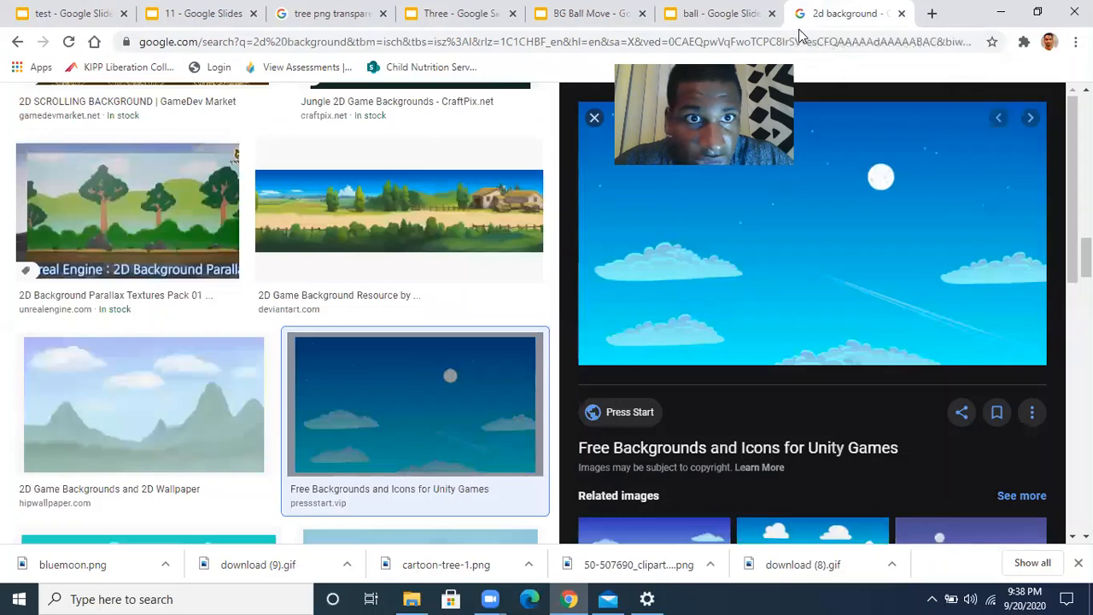
{"action": "scroll", "coordinate": [447, 168], "scroll_direction": "up", "scroll_amount": 10}
{"action": "left_click", "coordinate": [277, 118]}
{"action": "triple_click", "coordinate": [277, 118]}
{"action": "key", "text": "BackSpace"}
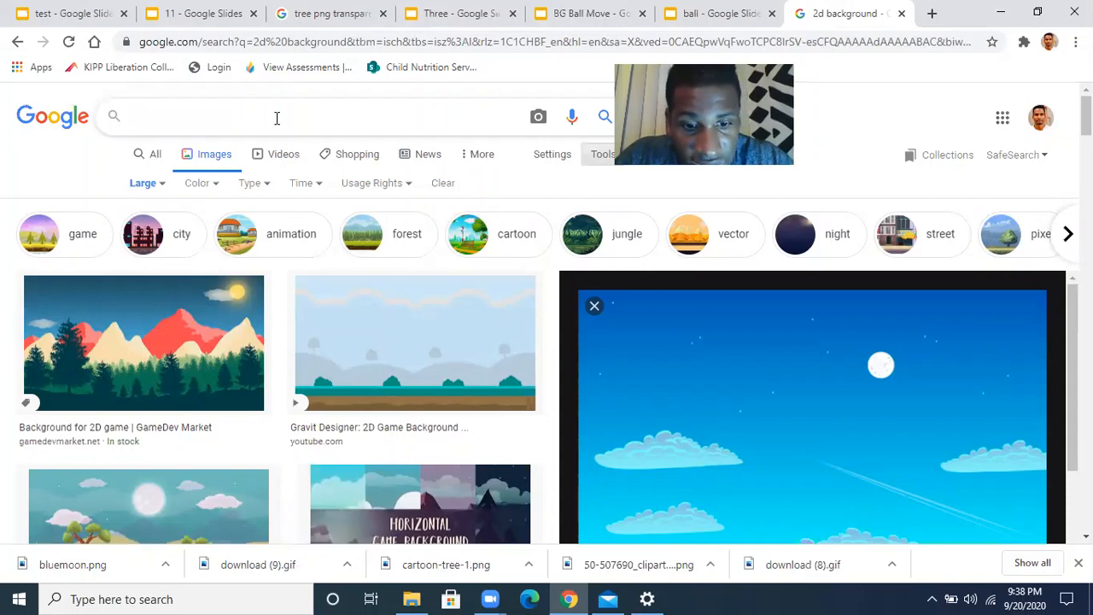
{"action": "type", "text": "tall"}
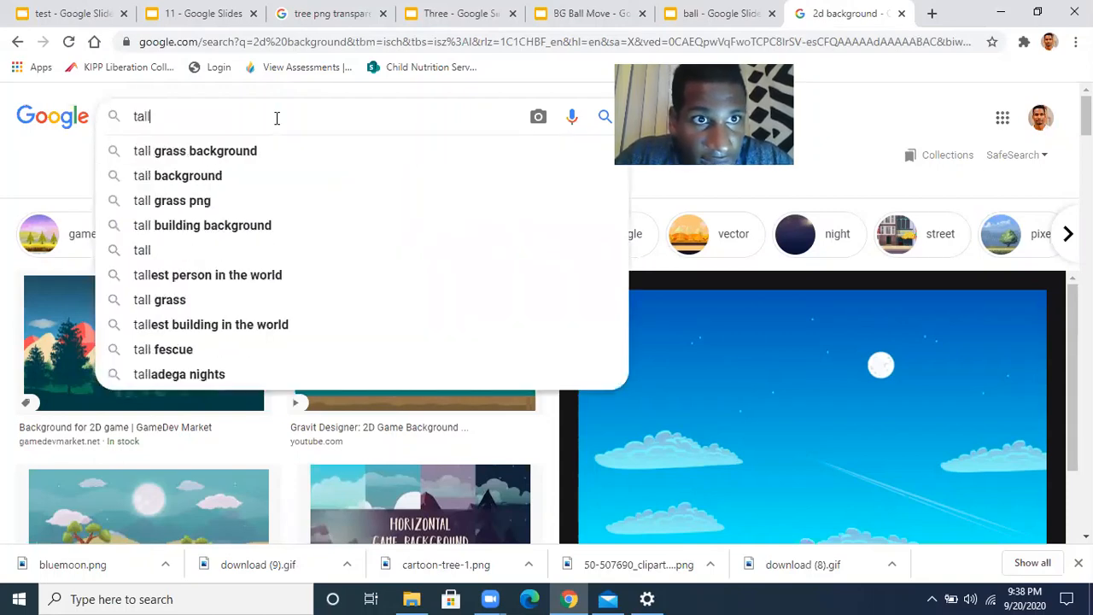
{"action": "type", "text": " tweet"}
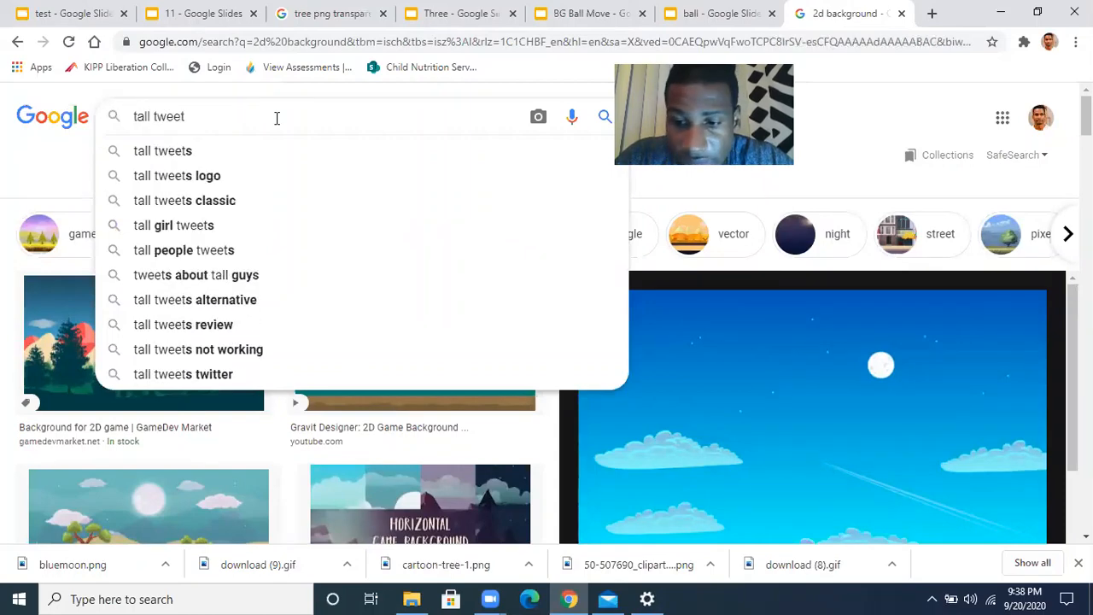
{"action": "key", "text": "Return"}
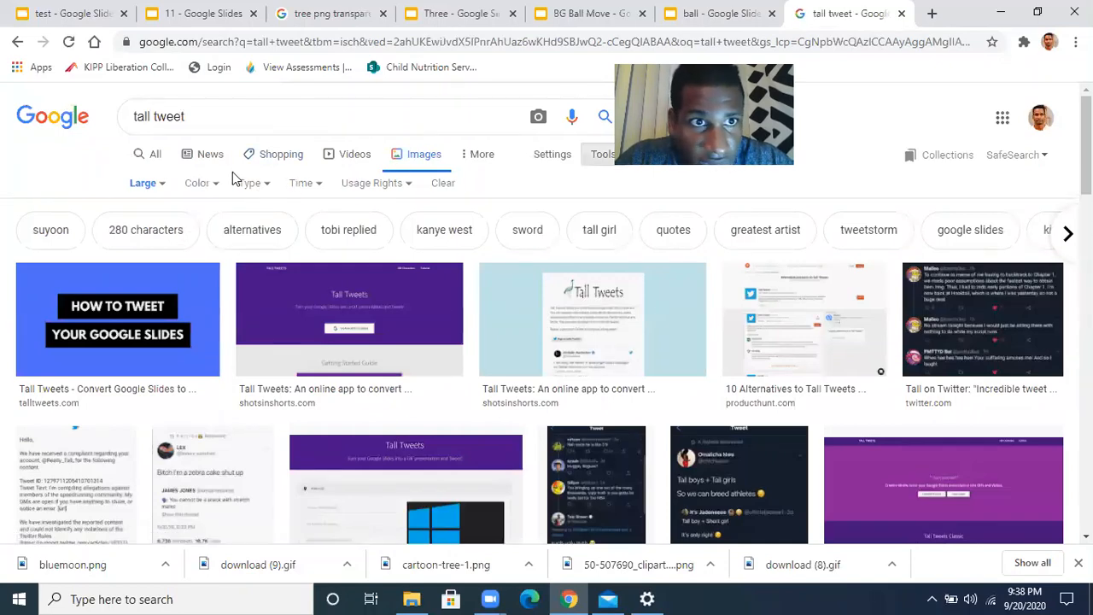
{"action": "left_click", "coordinate": [156, 160]}
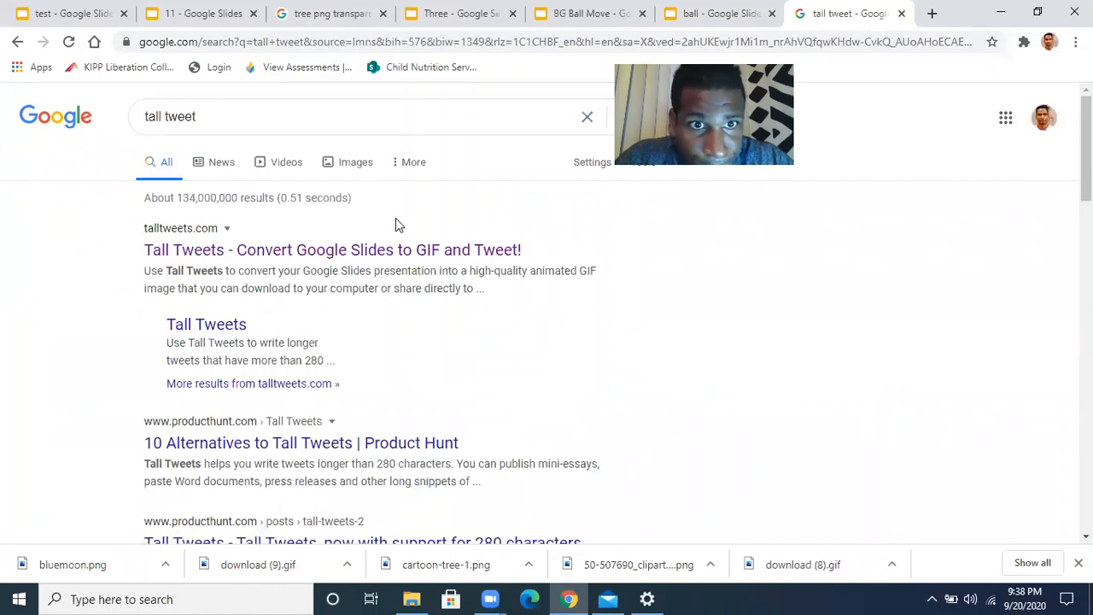
{"action": "left_click", "coordinate": [340, 250]}
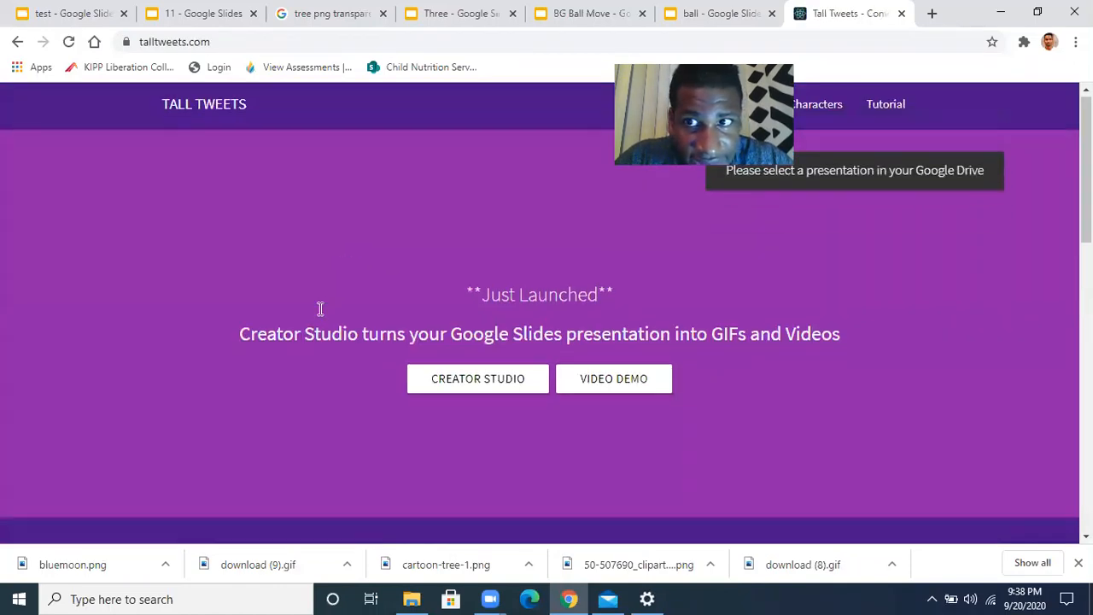
Choose the BG Ball Move presentation as the source for the Tall Tweets Classic GIF
{"action": "scroll", "coordinate": [318, 307], "scroll_direction": "down", "scroll_amount": 5}
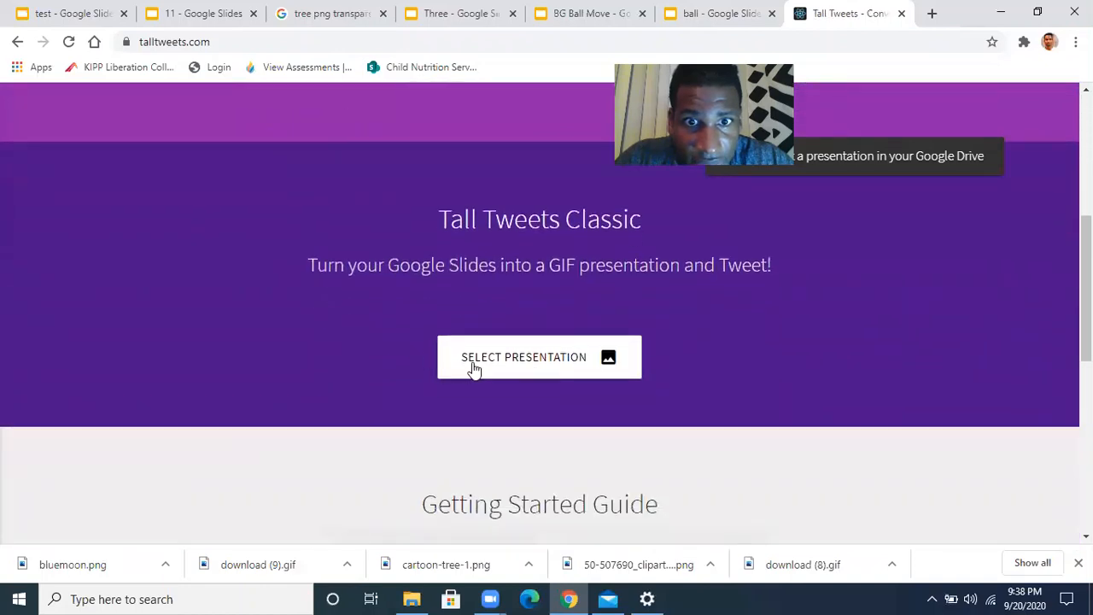
{"action": "left_click", "coordinate": [520, 363]}
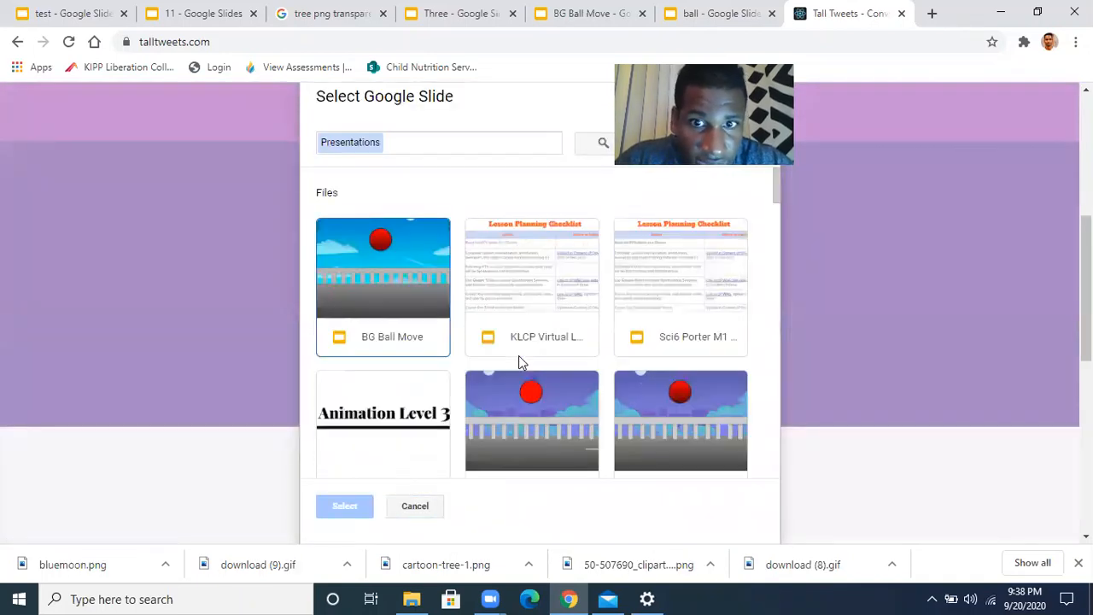
{"action": "left_click", "coordinate": [404, 296]}
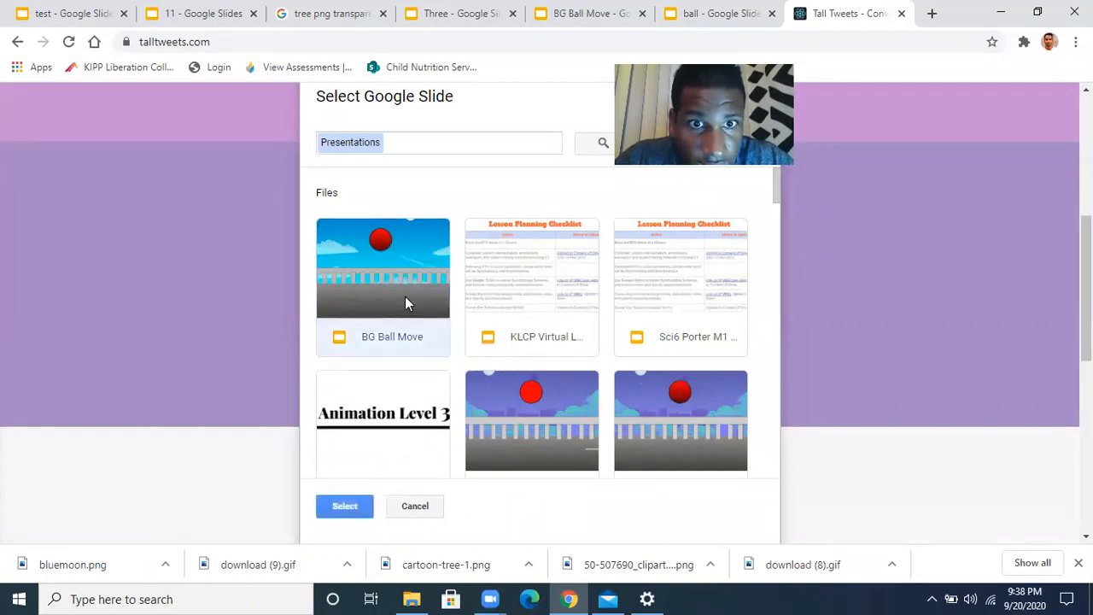
{"action": "left_click", "coordinate": [343, 507]}
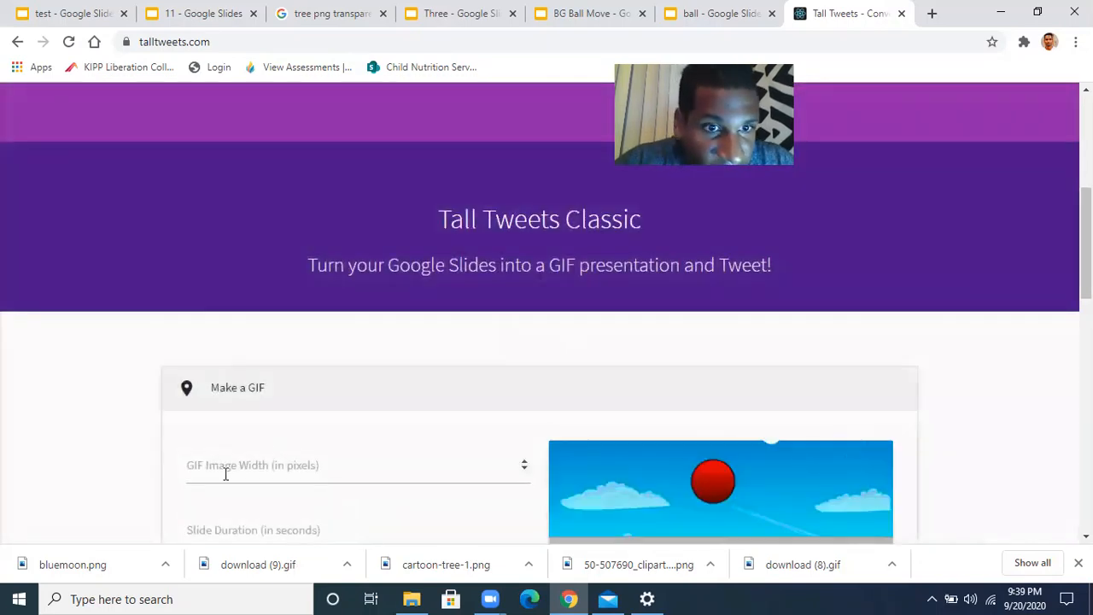
Set the slide duration to .1 seconds and create the GIF
{"action": "scroll", "coordinate": [224, 473], "scroll_direction": "down", "scroll_amount": 2}
{"action": "left_click", "coordinate": [229, 406]}
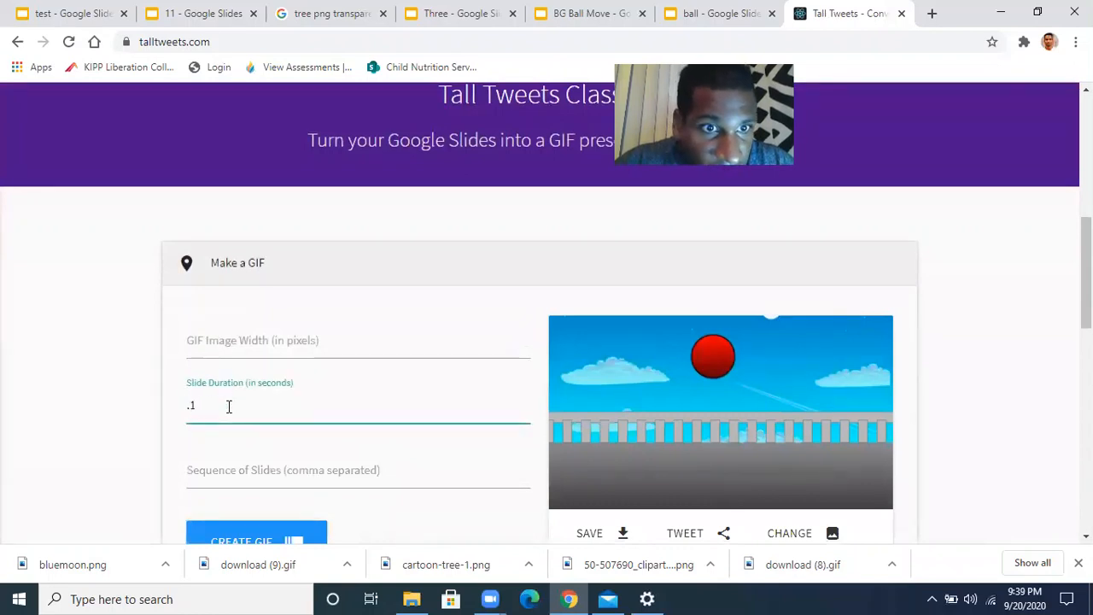
{"action": "scroll", "coordinate": [178, 424], "scroll_direction": "down", "scroll_amount": 1}
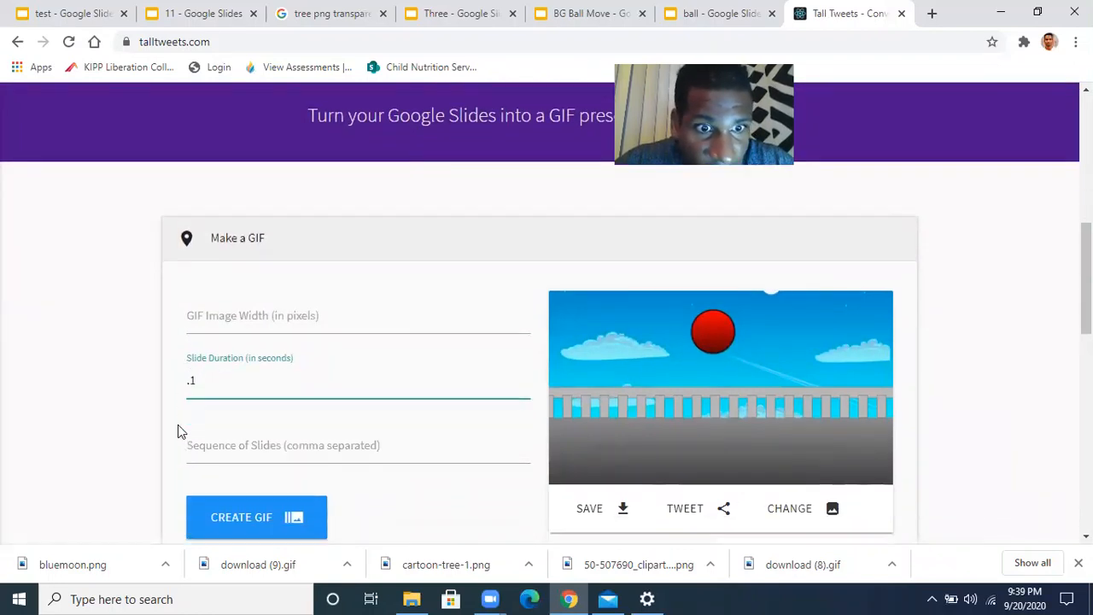
{"action": "left_click", "coordinate": [244, 478]}
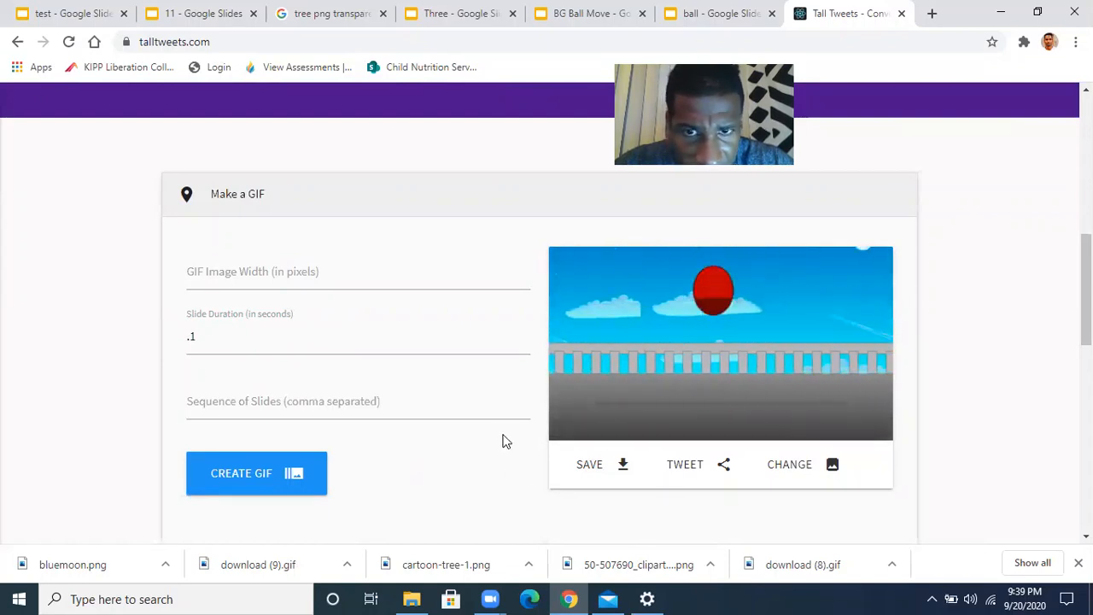
Review the generated ball animation and save the GIF to the computer
{"action": "scroll", "coordinate": [503, 437], "scroll_direction": "down", "scroll_amount": 1}
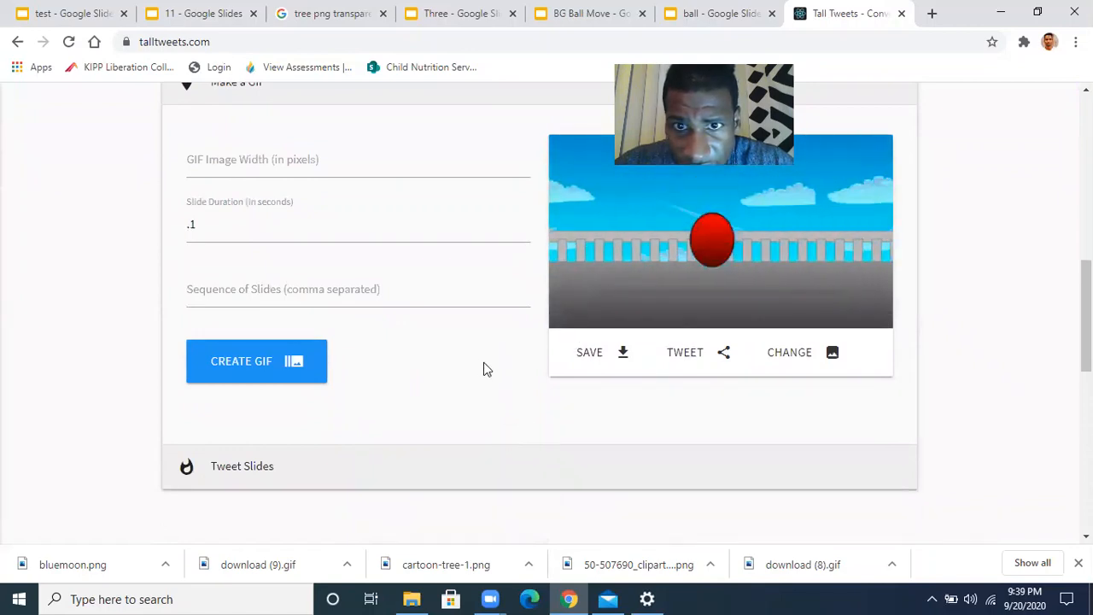
{"action": "scroll", "coordinate": [527, 378], "scroll_direction": "up", "scroll_amount": 1}
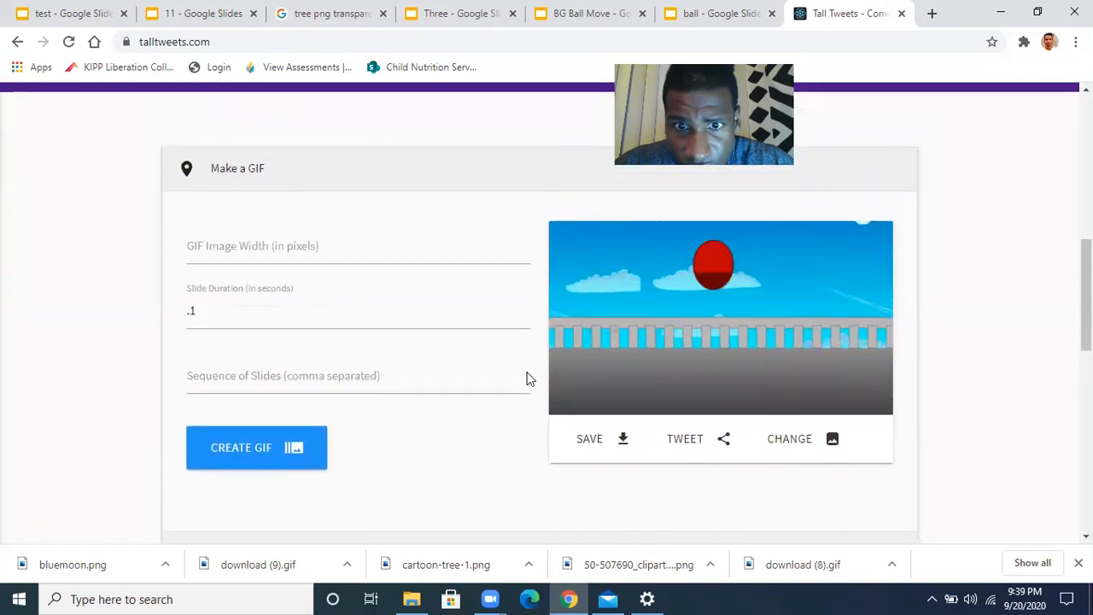
{"action": "scroll", "coordinate": [527, 378], "scroll_direction": "down", "scroll_amount": 1}
{"action": "left_click", "coordinate": [575, 371]}
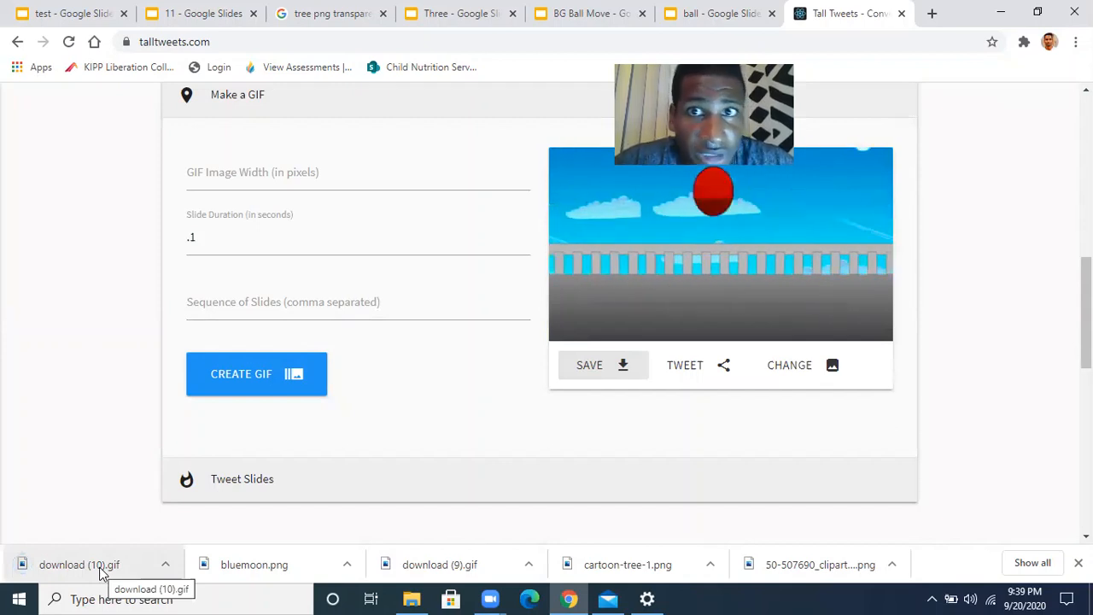
Return to the BG Ball Move presentation and look through its eight ball animation slides
{"action": "left_click", "coordinate": [717, 14]}
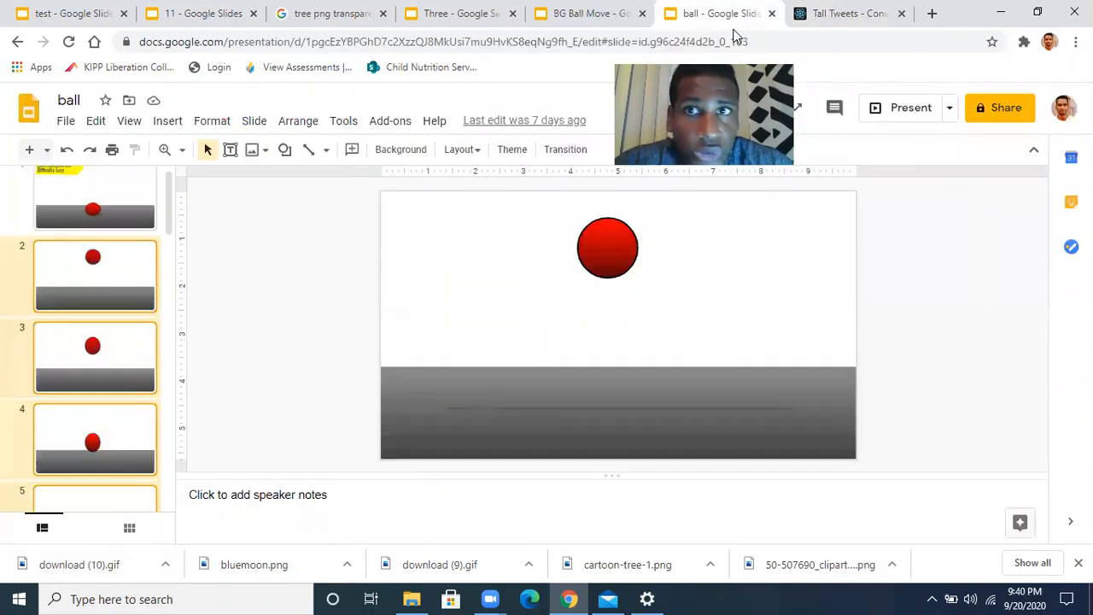
{"action": "left_click", "coordinate": [611, 26]}
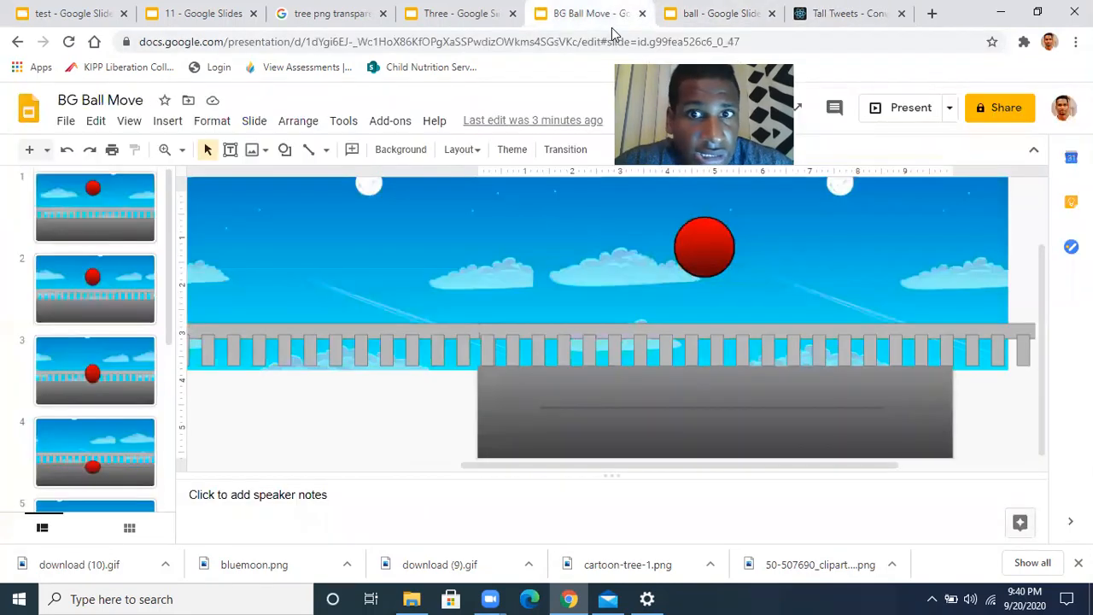
{"action": "scroll", "coordinate": [112, 368], "scroll_direction": "down", "scroll_amount": 4}
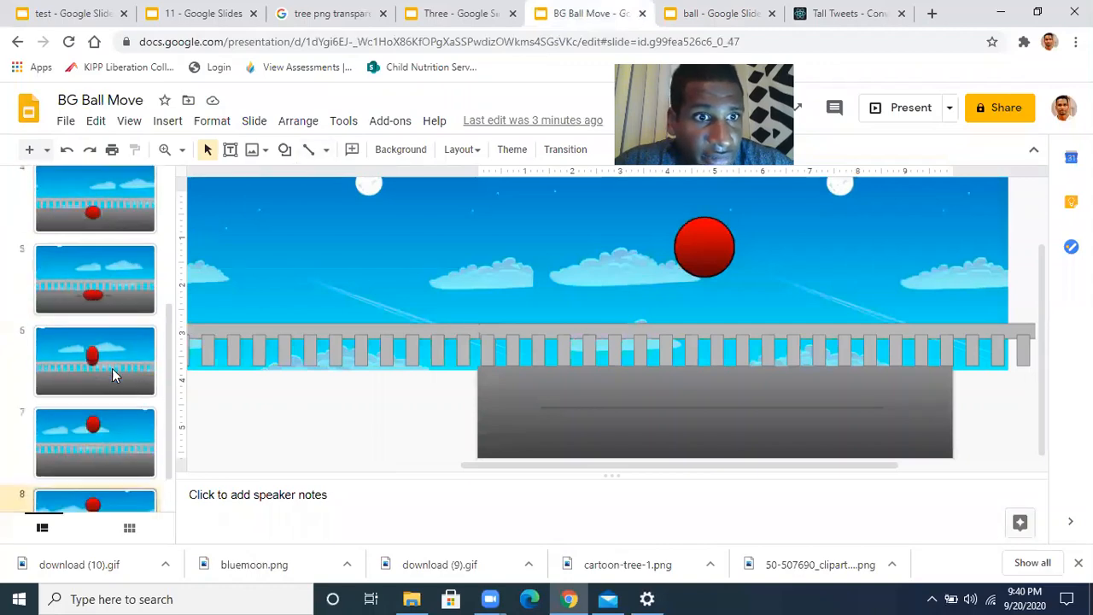
{"action": "scroll", "coordinate": [112, 368], "scroll_direction": "up", "scroll_amount": 5}
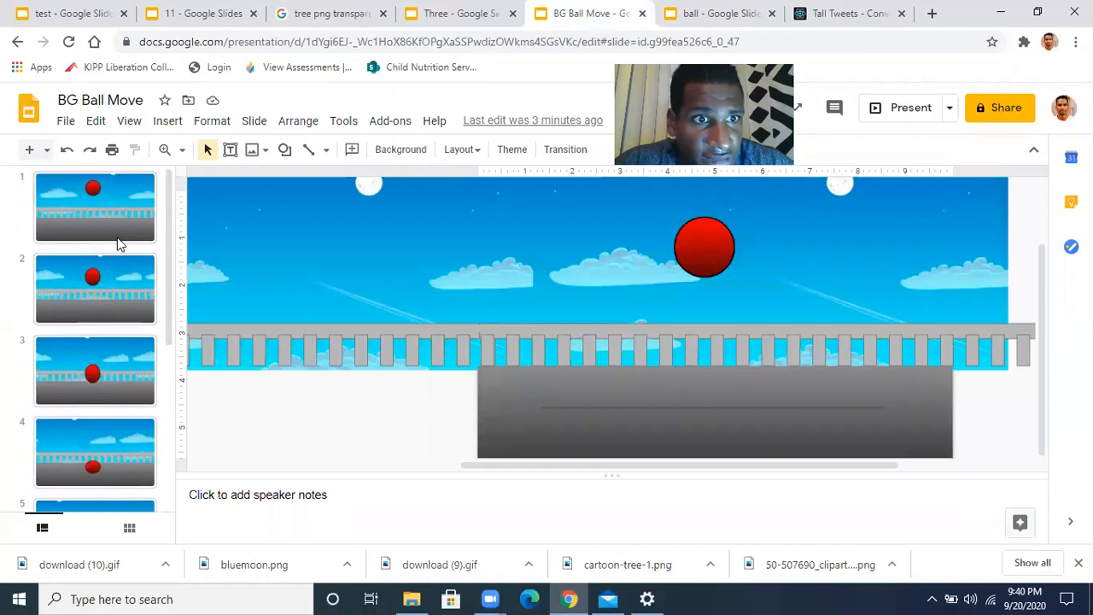
{"action": "scroll", "coordinate": [110, 369], "scroll_direction": "down", "scroll_amount": 4}
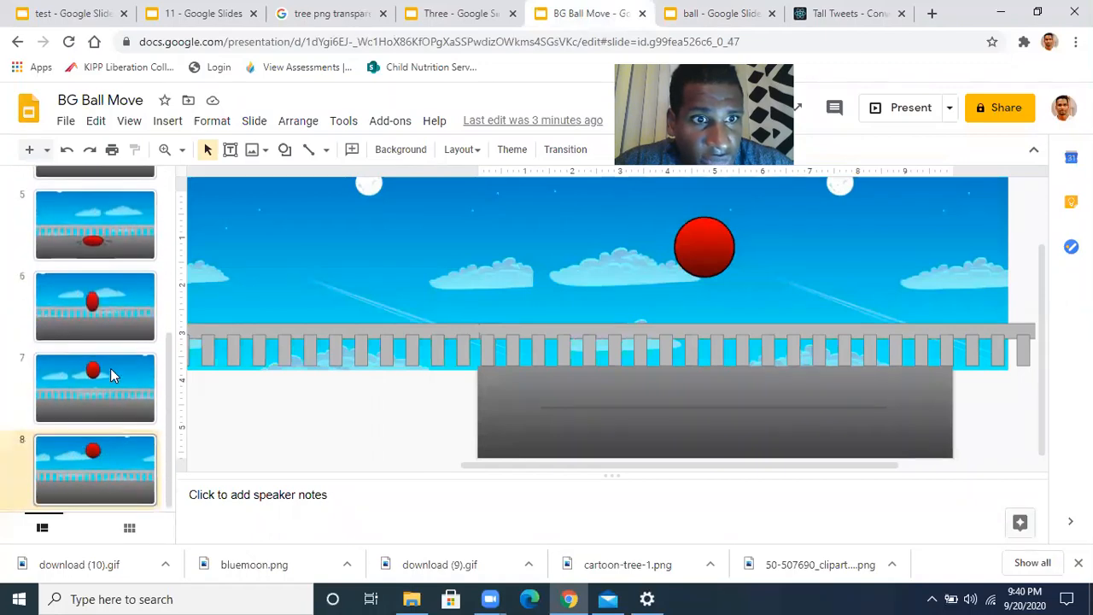
{"action": "scroll", "coordinate": [110, 369], "scroll_direction": "up", "scroll_amount": 4}
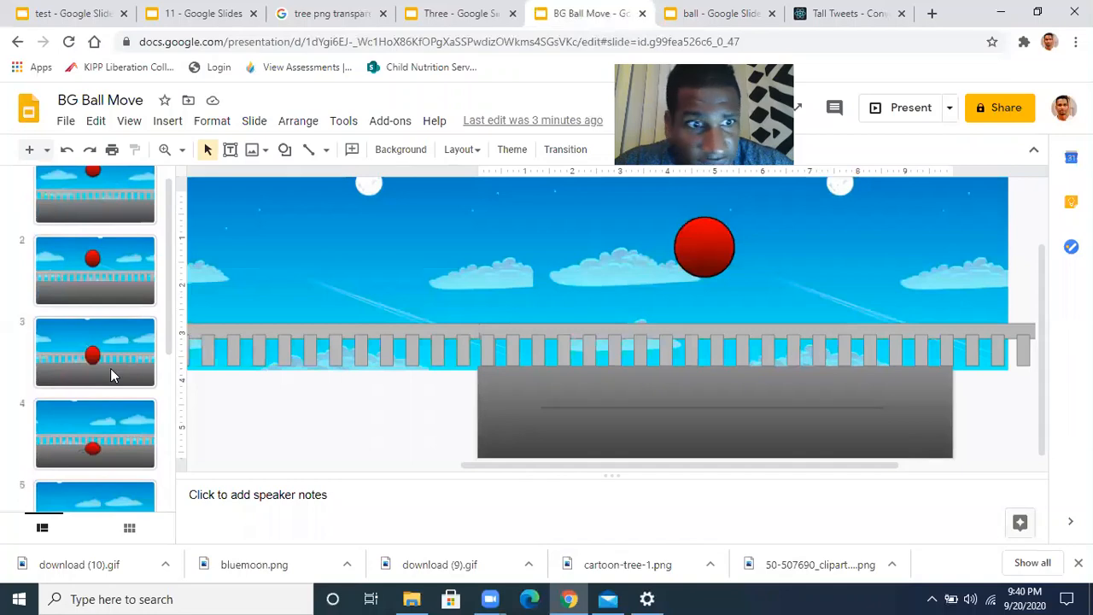
{"action": "scroll", "coordinate": [110, 372], "scroll_direction": "down", "scroll_amount": 2}
{"action": "scroll", "coordinate": [110, 373], "scroll_direction": "down", "scroll_amount": 3}
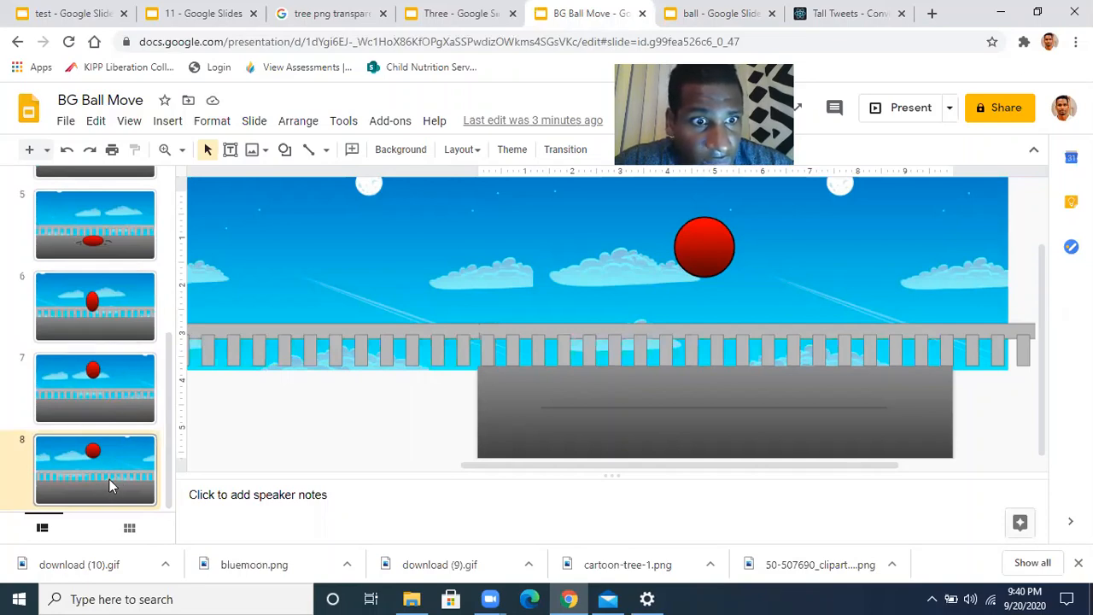
Add a new slide after slide 8 and delete its title and subtitle placeholders
{"action": "left_click", "coordinate": [29, 154]}
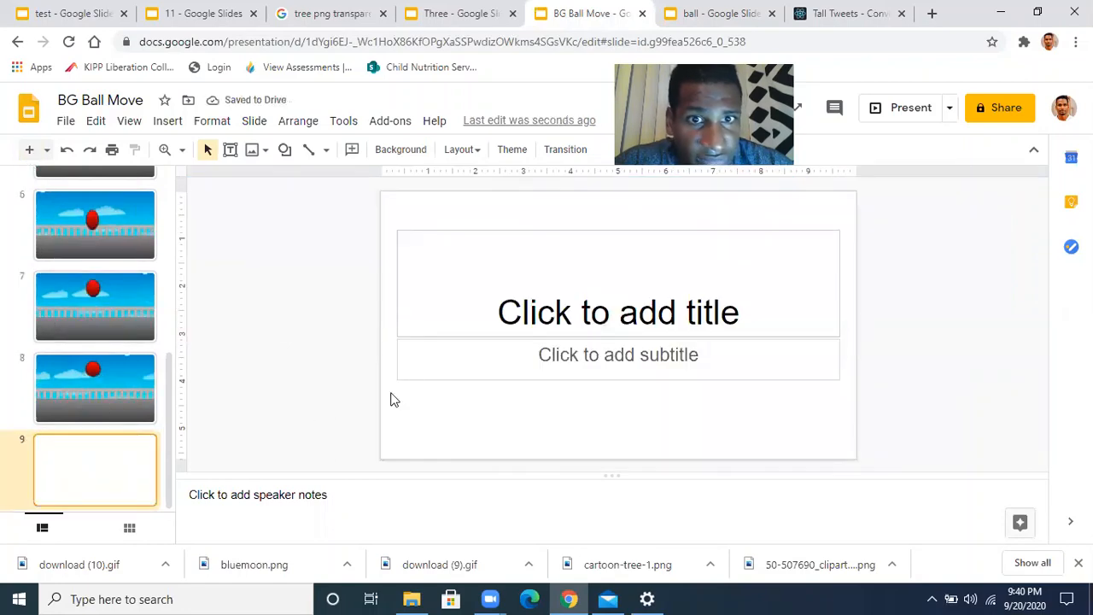
{"action": "left_click_drag", "start_coordinate": [481, 211], "coordinate": [626, 409]}
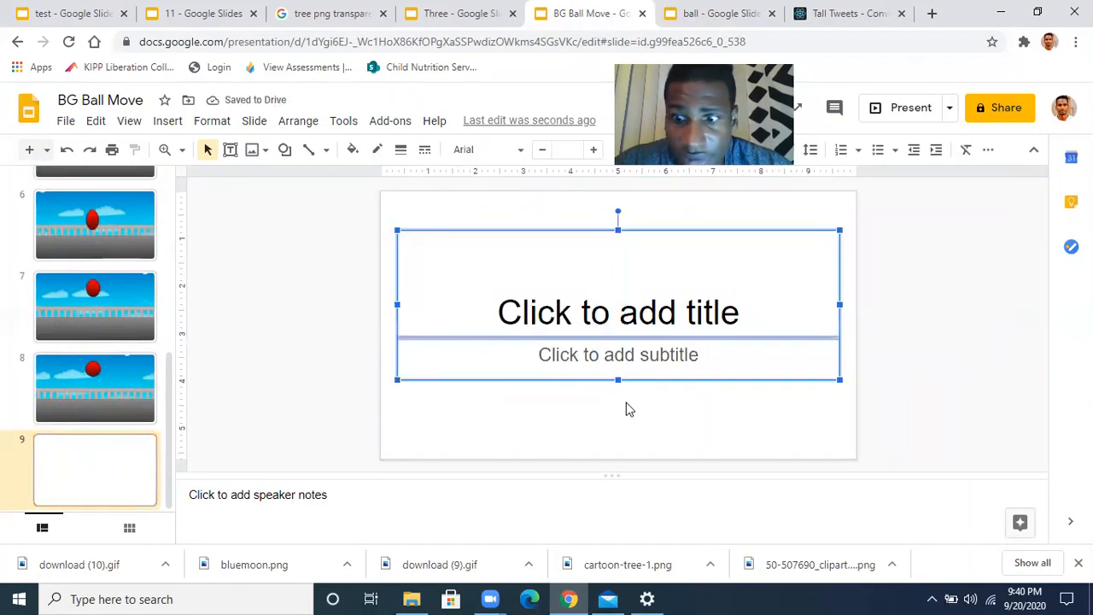
{"action": "key", "text": "Delete"}
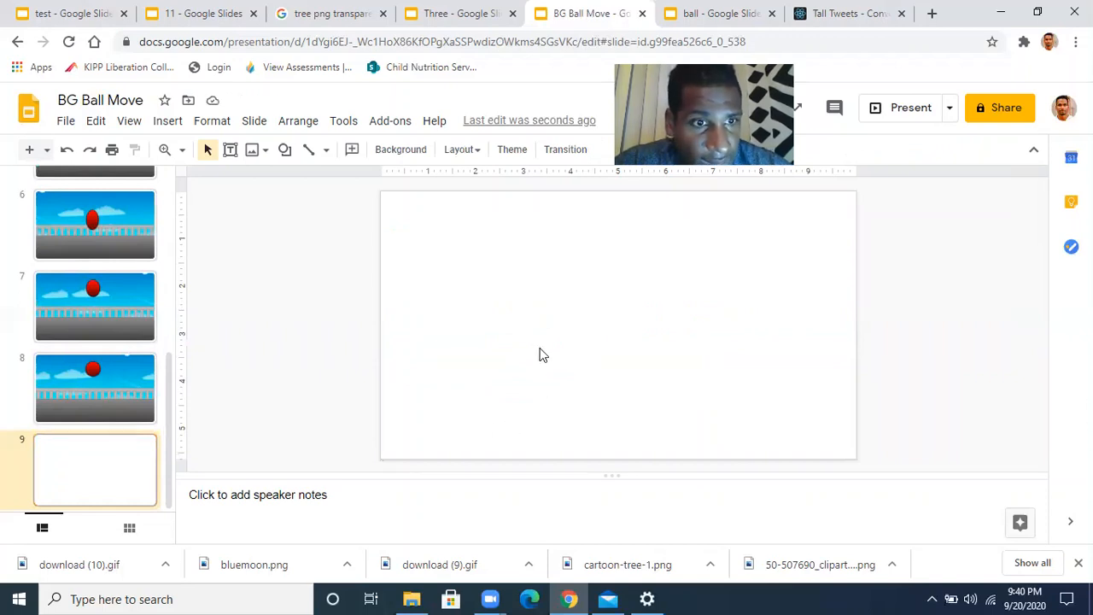
Insert the download (10) GIF from the computer's Downloads folder onto the blank slide 9
{"action": "left_click", "coordinate": [169, 125]}
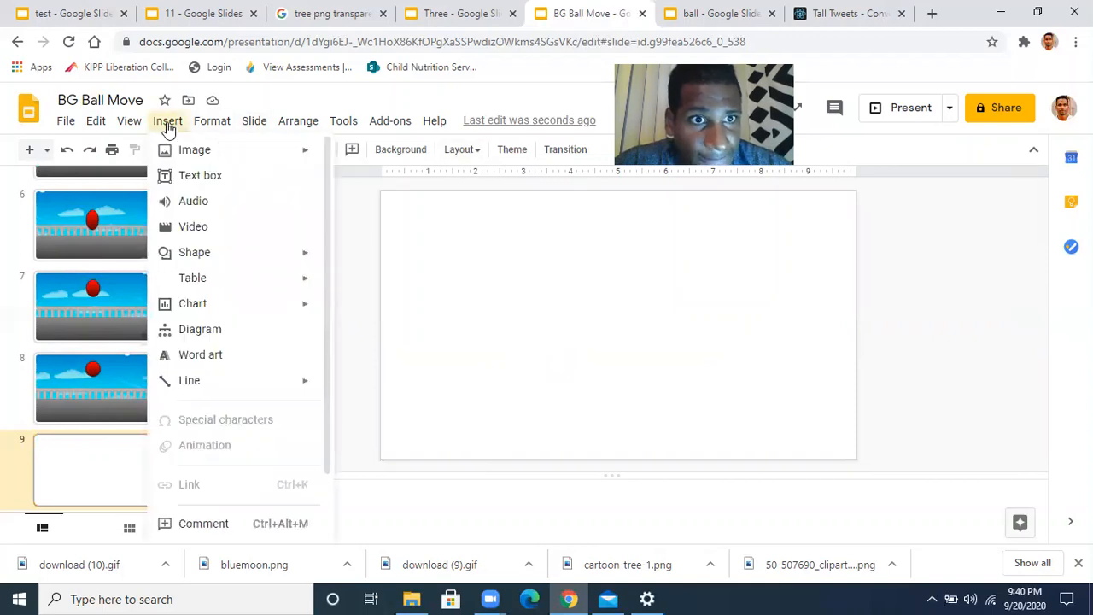
{"action": "mouse_move", "coordinate": [187, 152]}
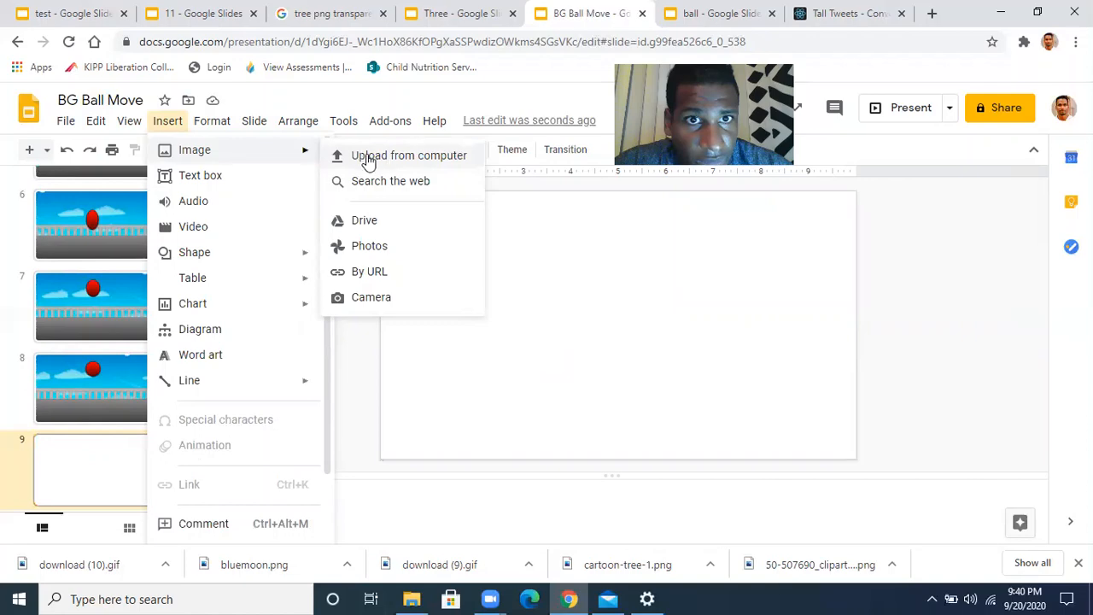
{"action": "left_click", "coordinate": [395, 156]}
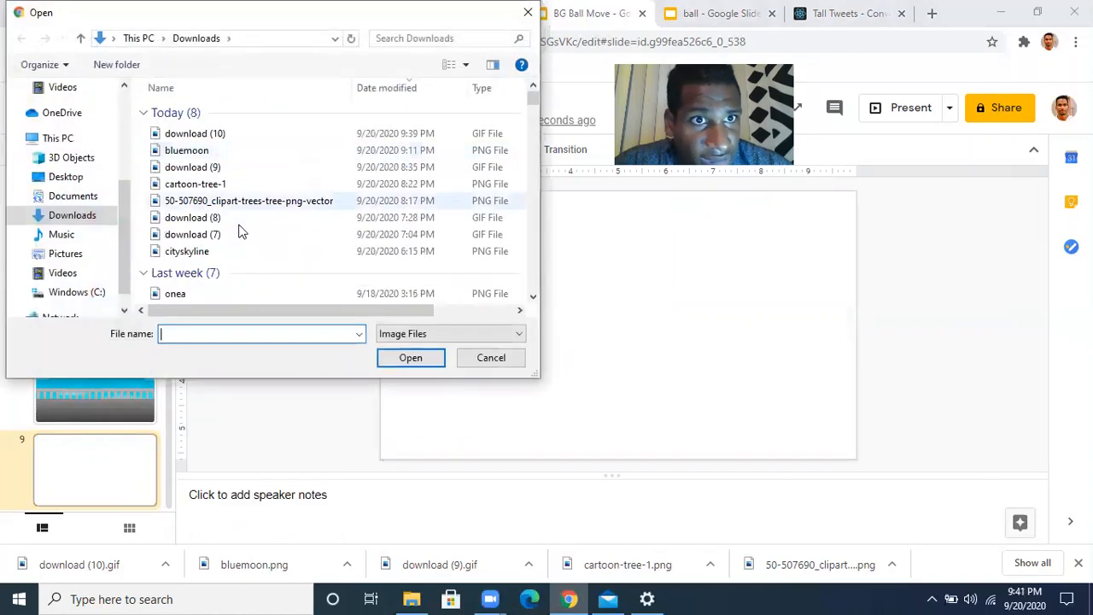
{"action": "left_click", "coordinate": [172, 139]}
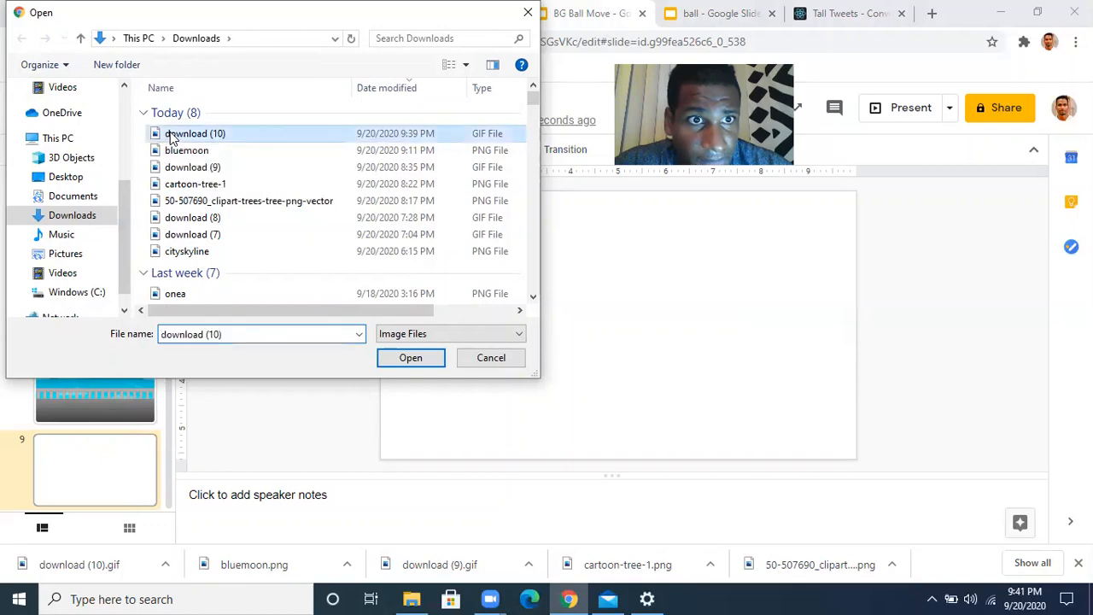
{"action": "left_click", "coordinate": [418, 357]}
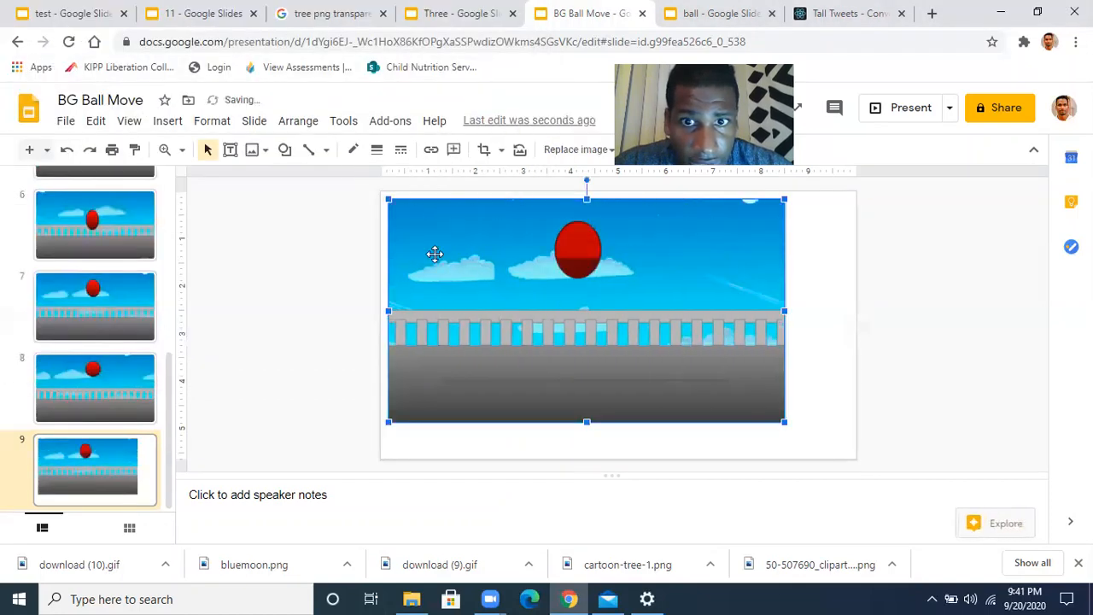
Align the GIF with the slide's upper-left corner and enlarge it to fill all of slide 9
{"action": "left_click_drag", "start_coordinate": [434, 252], "coordinate": [427, 243]}
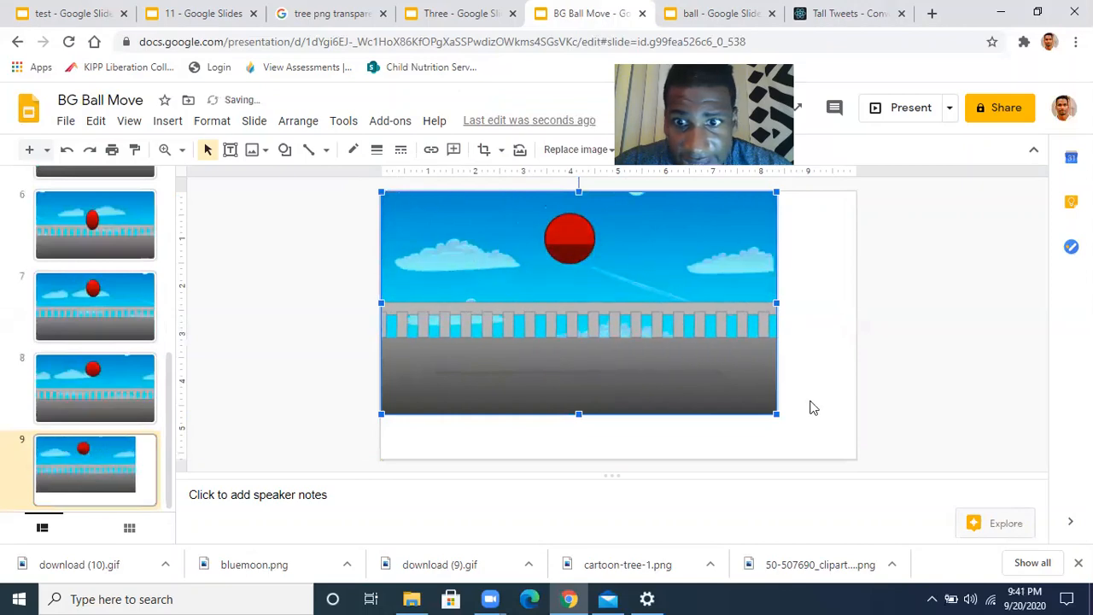
{"action": "left_click_drag", "start_coordinate": [773, 413], "coordinate": [850, 438]}
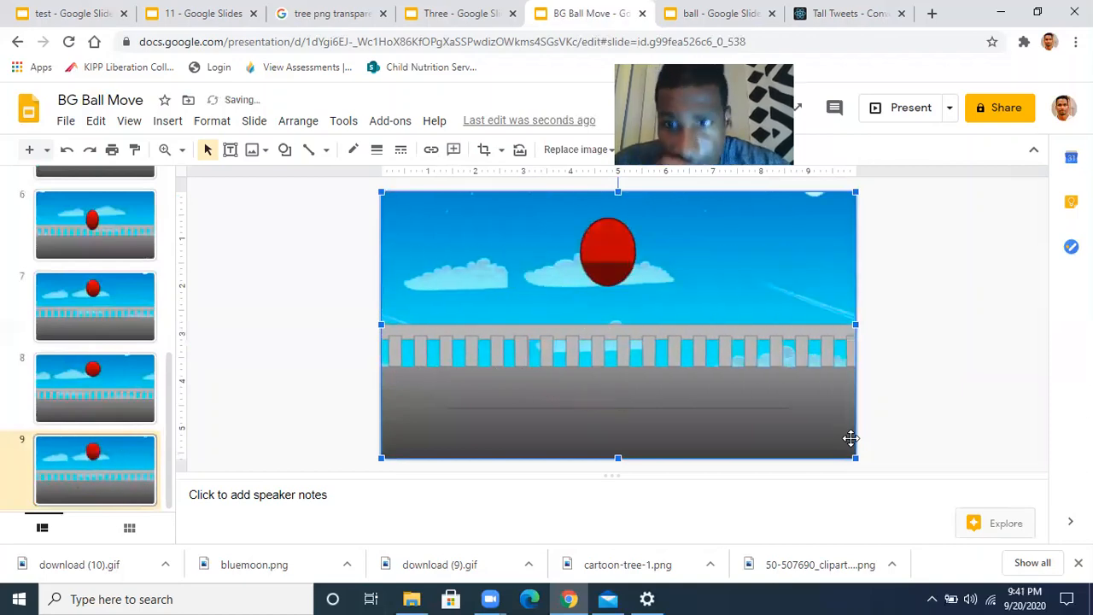
{"action": "left_click", "coordinate": [908, 317]}
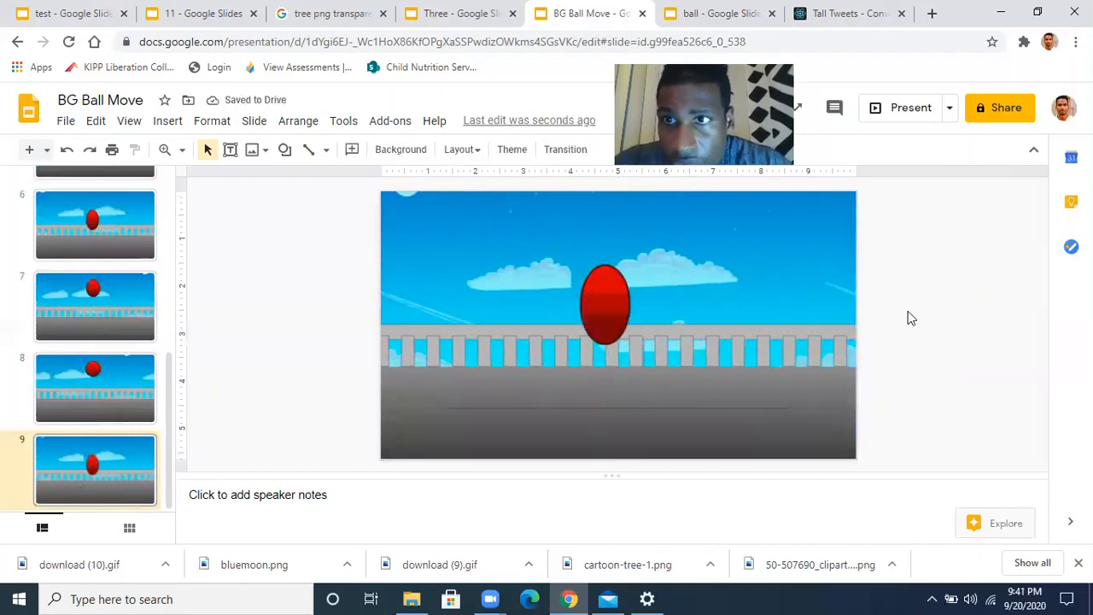
Share the presentation so that anyone with the link can view it, and copy the sharing link
{"action": "left_click", "coordinate": [992, 120]}
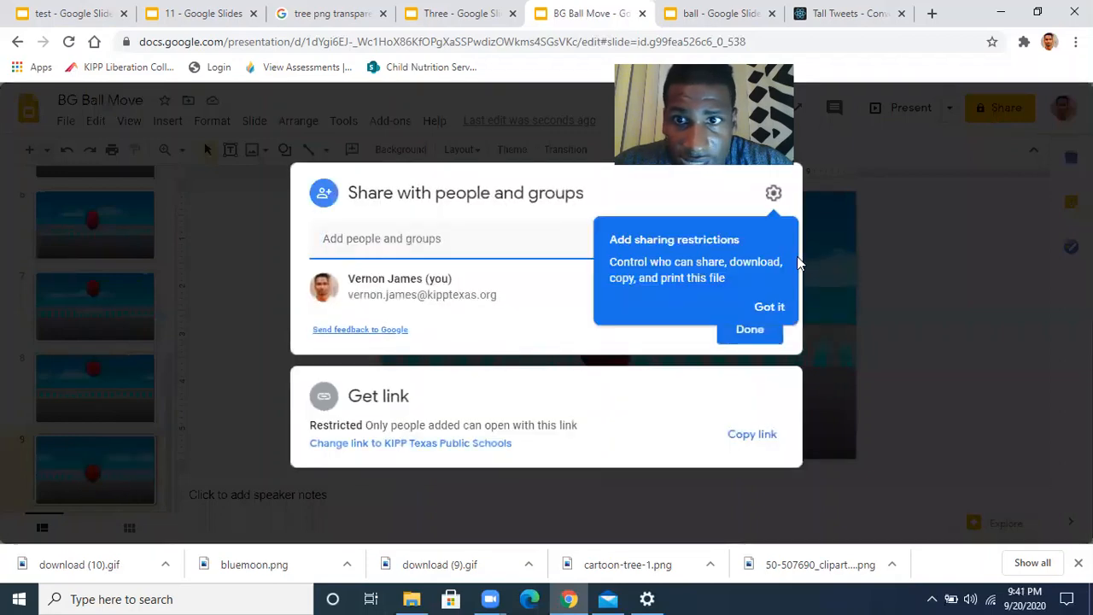
{"action": "left_click", "coordinate": [766, 306]}
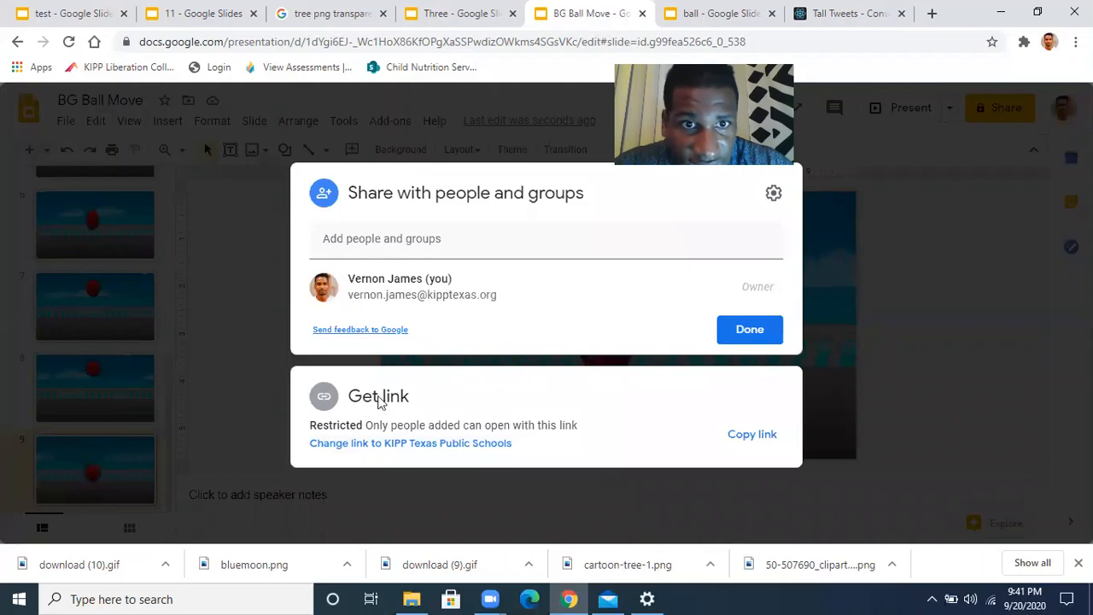
{"action": "left_click", "coordinate": [386, 445]}
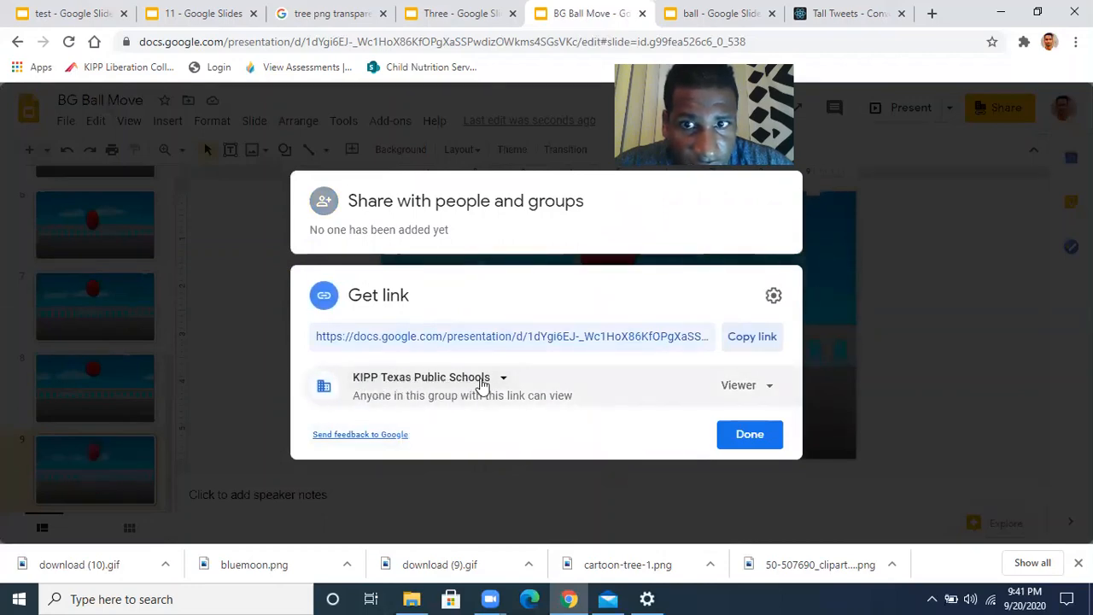
{"action": "left_click", "coordinate": [481, 383]}
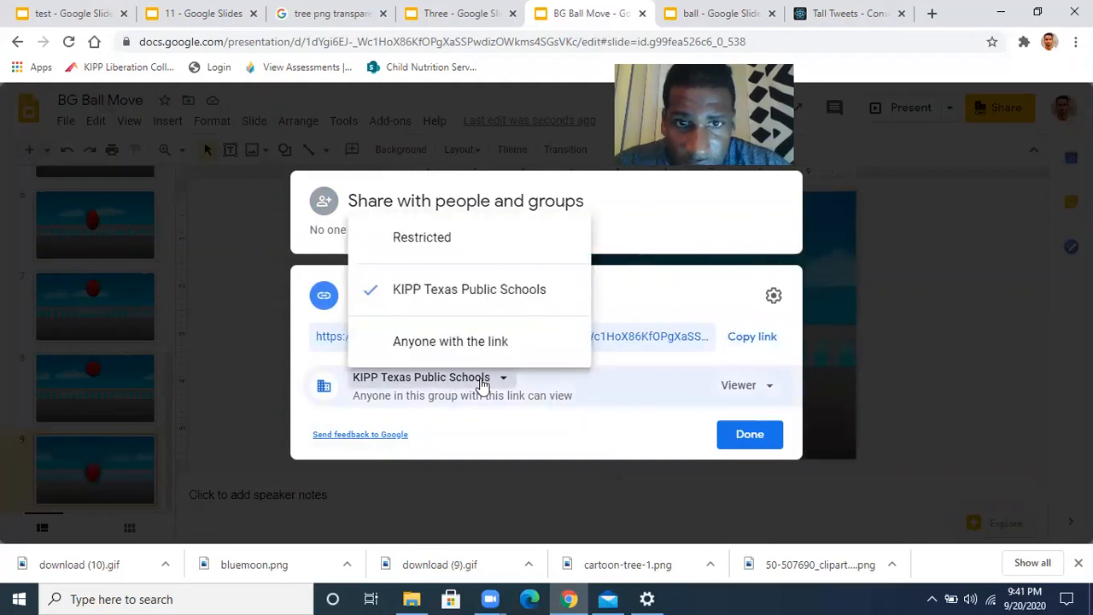
{"action": "left_click", "coordinate": [455, 341]}
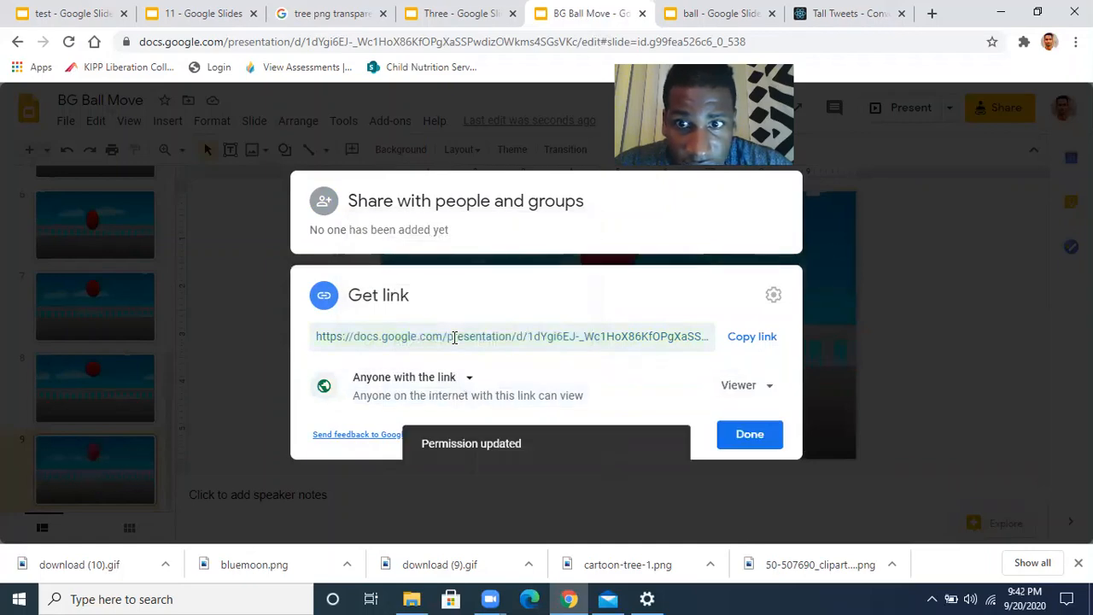
{"action": "left_click", "coordinate": [755, 340]}
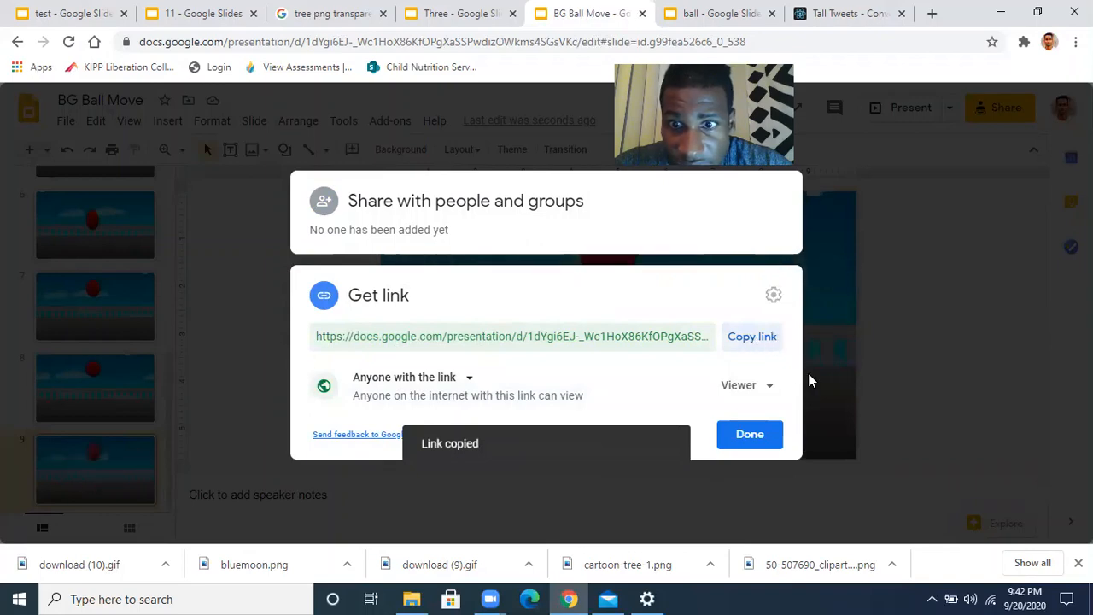
{"action": "left_click", "coordinate": [757, 433]}
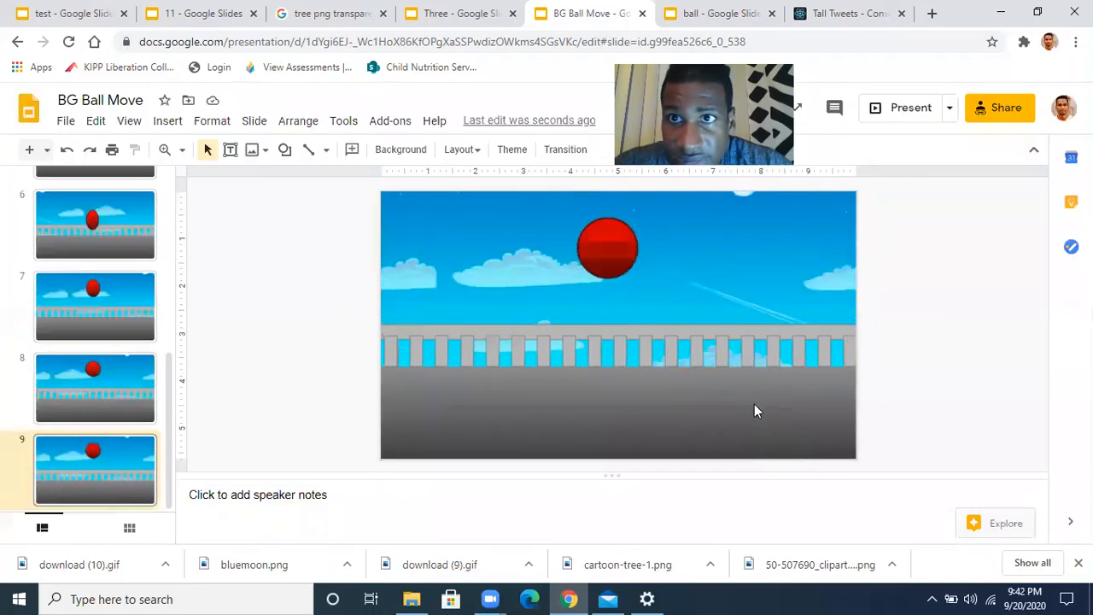
Open Google Classroom in a new browser tab and go to the Test class
{"action": "left_click", "coordinate": [896, 17]}
{"action": "left_click", "coordinate": [932, 13]}
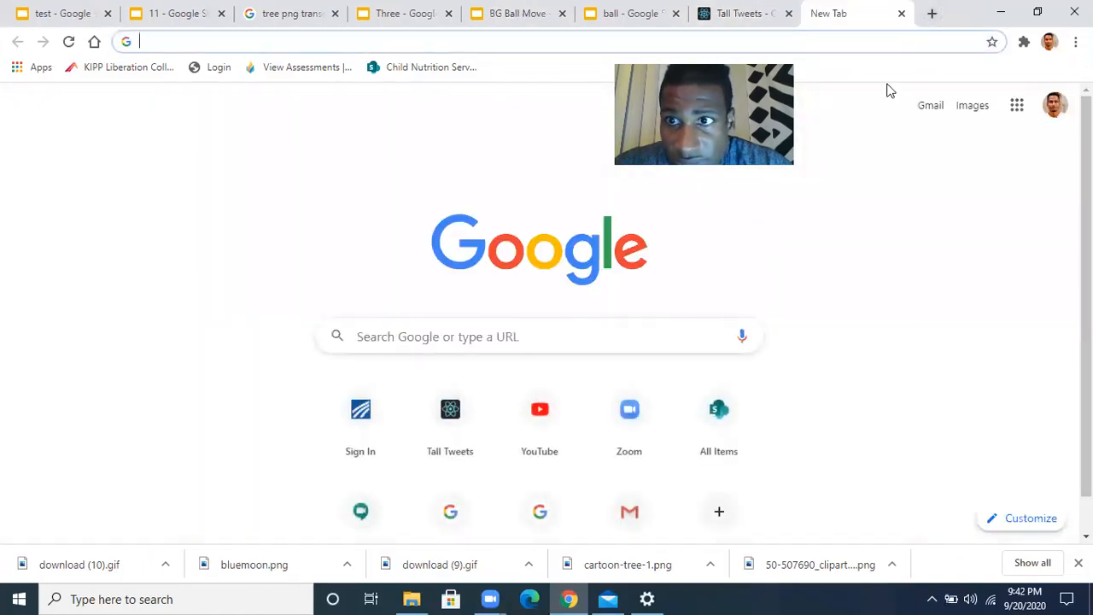
{"action": "left_click", "coordinate": [1017, 109]}
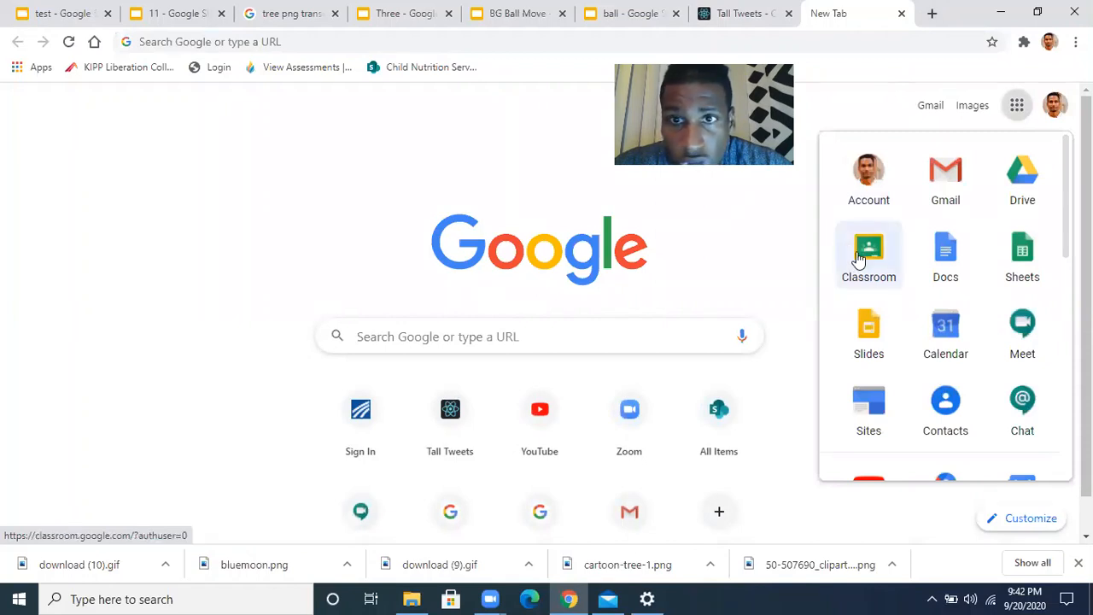
{"action": "left_click", "coordinate": [858, 259]}
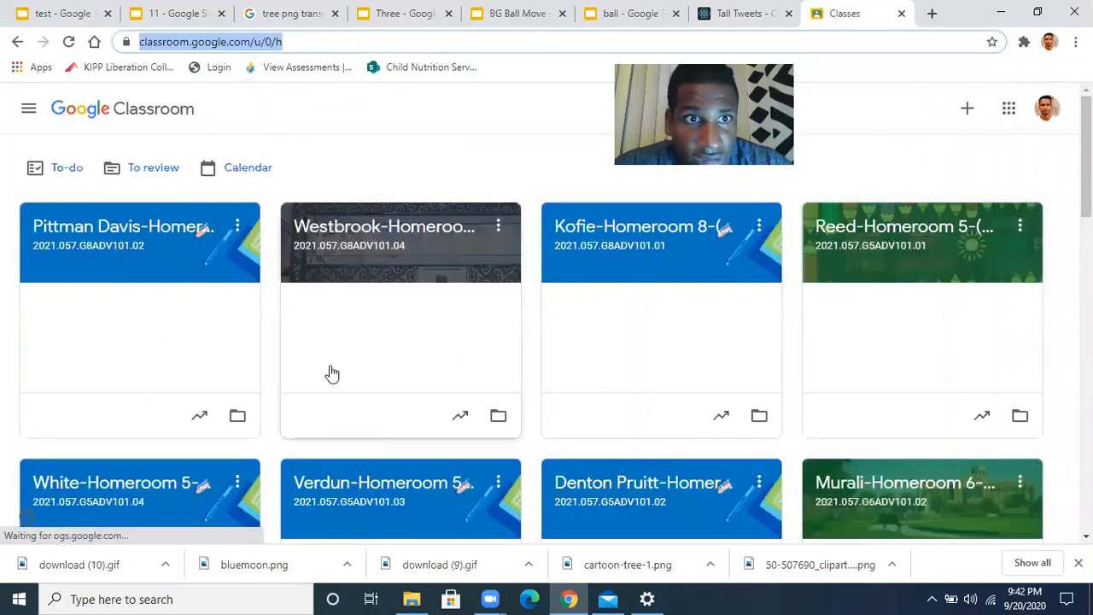
{"action": "scroll", "coordinate": [156, 398], "scroll_direction": "down", "scroll_amount": 10}
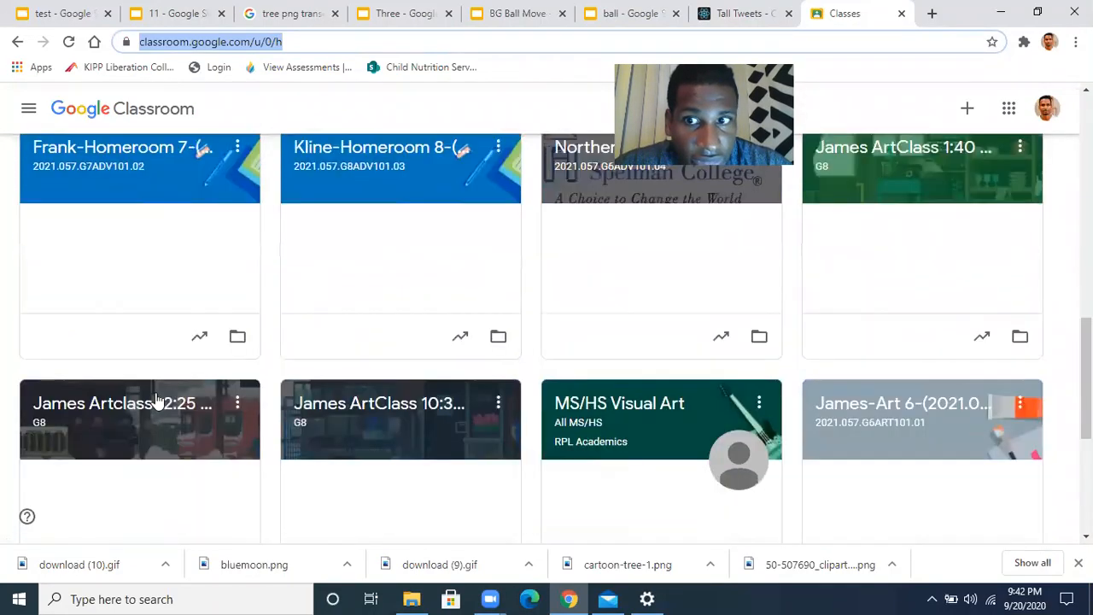
{"action": "scroll", "coordinate": [154, 397], "scroll_direction": "down", "scroll_amount": 2}
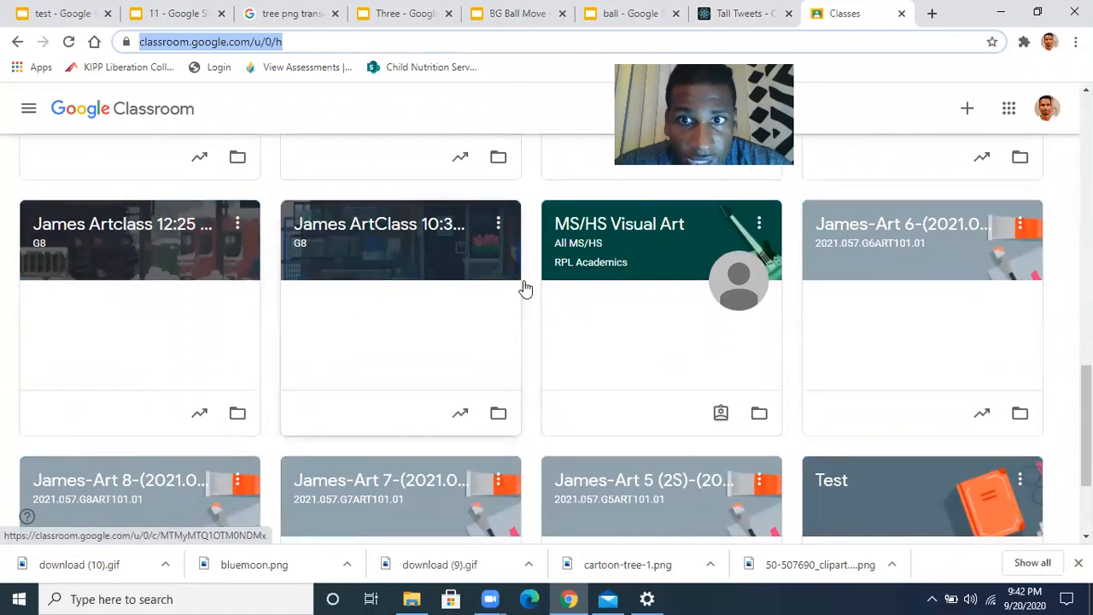
{"action": "scroll", "coordinate": [636, 406], "scroll_direction": "down", "scroll_amount": 2}
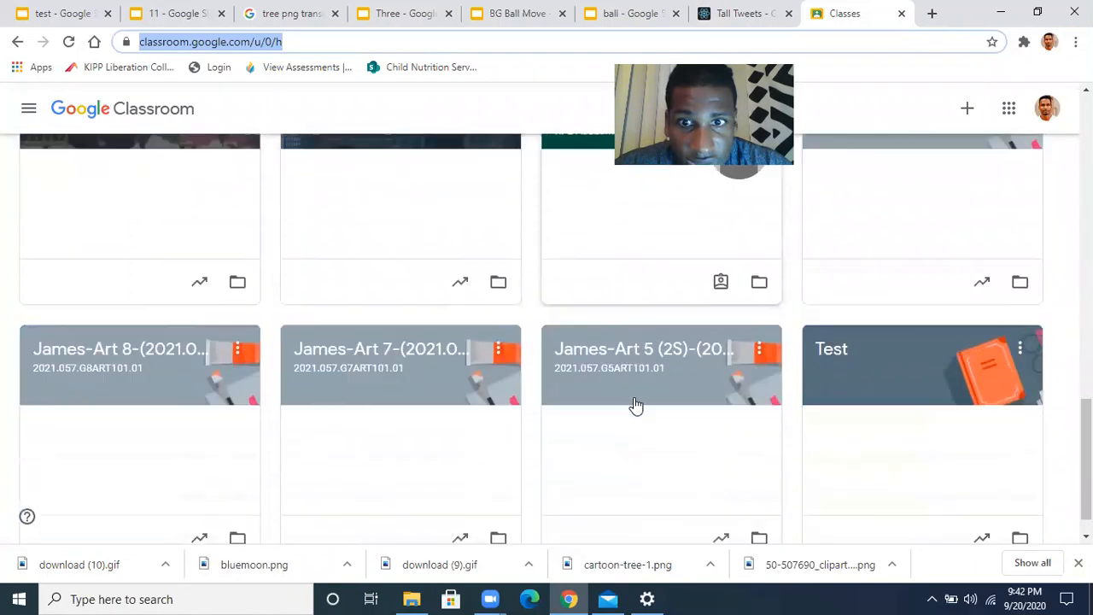
{"action": "left_click", "coordinate": [828, 361]}
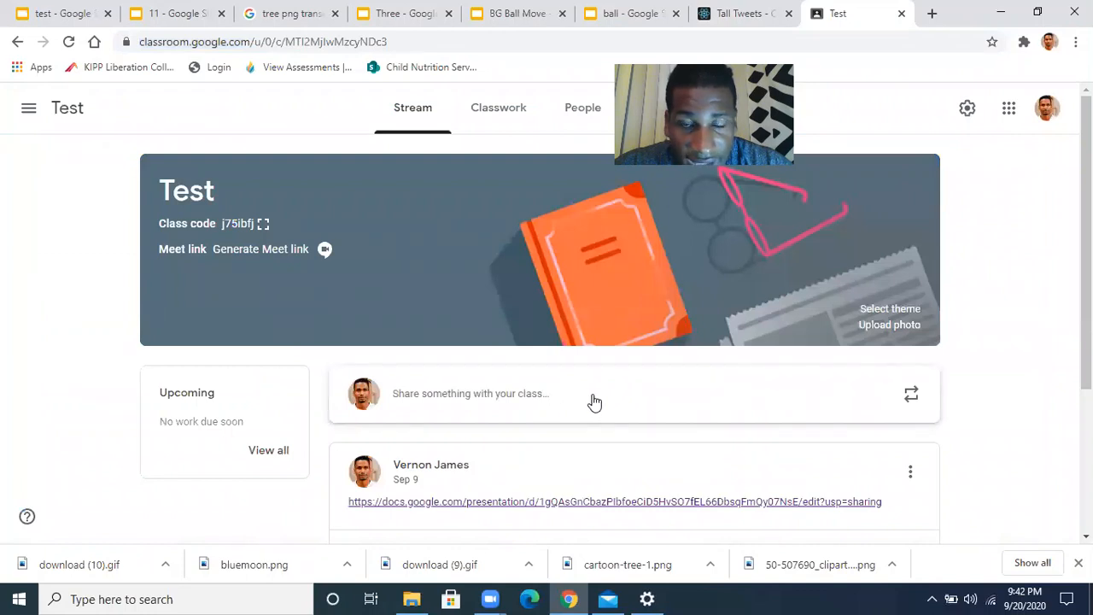
Post the copied presentation link to all students in the Test class stream
{"action": "left_click", "coordinate": [497, 399]}
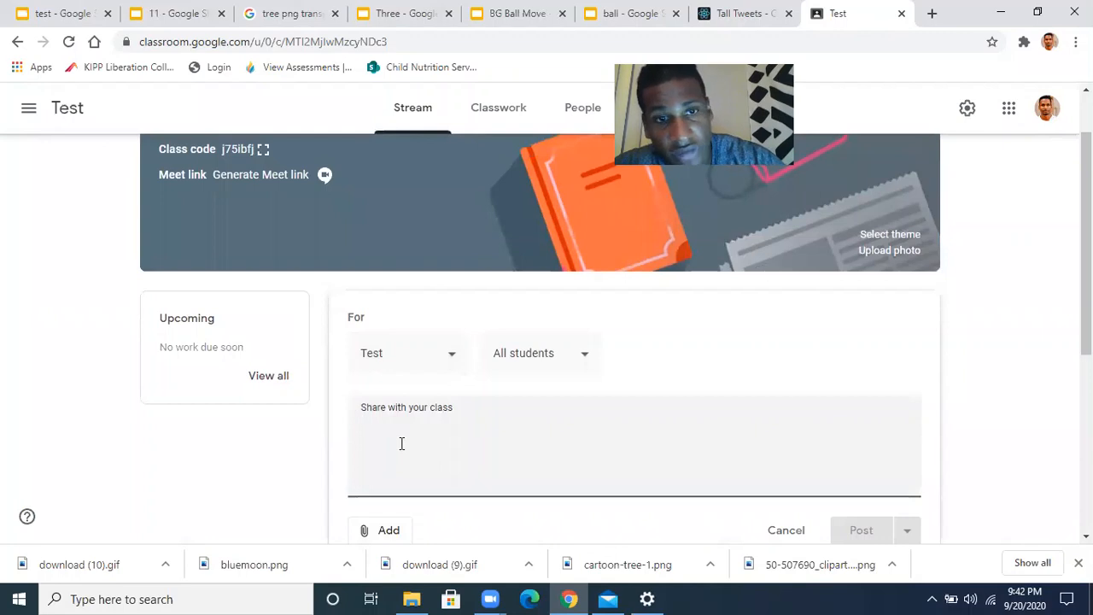
{"action": "key", "text": "ctrl+v"}
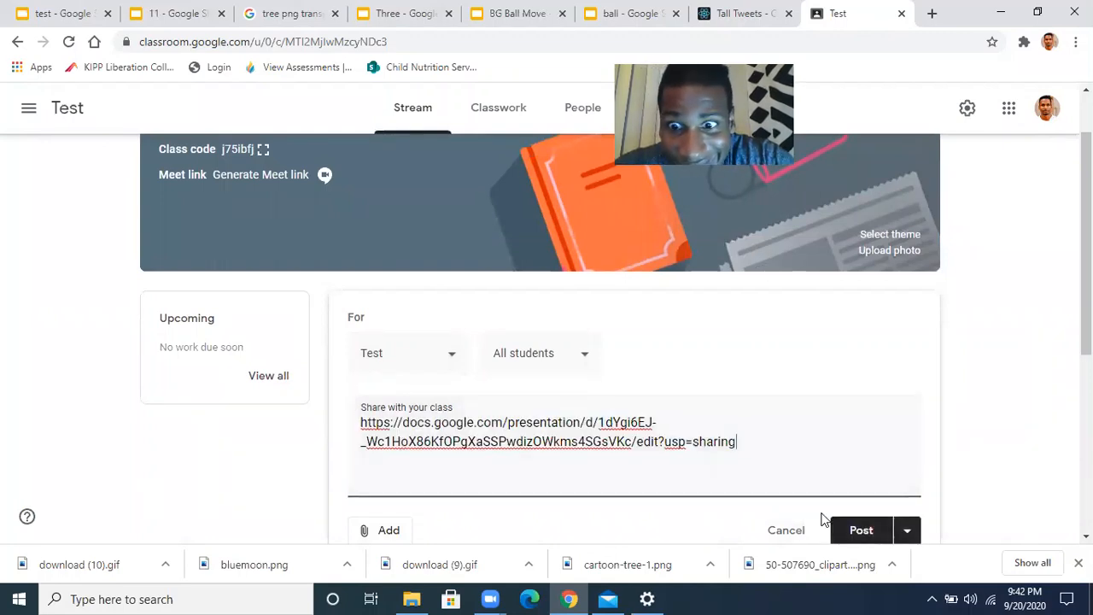
{"action": "left_click", "coordinate": [850, 529]}
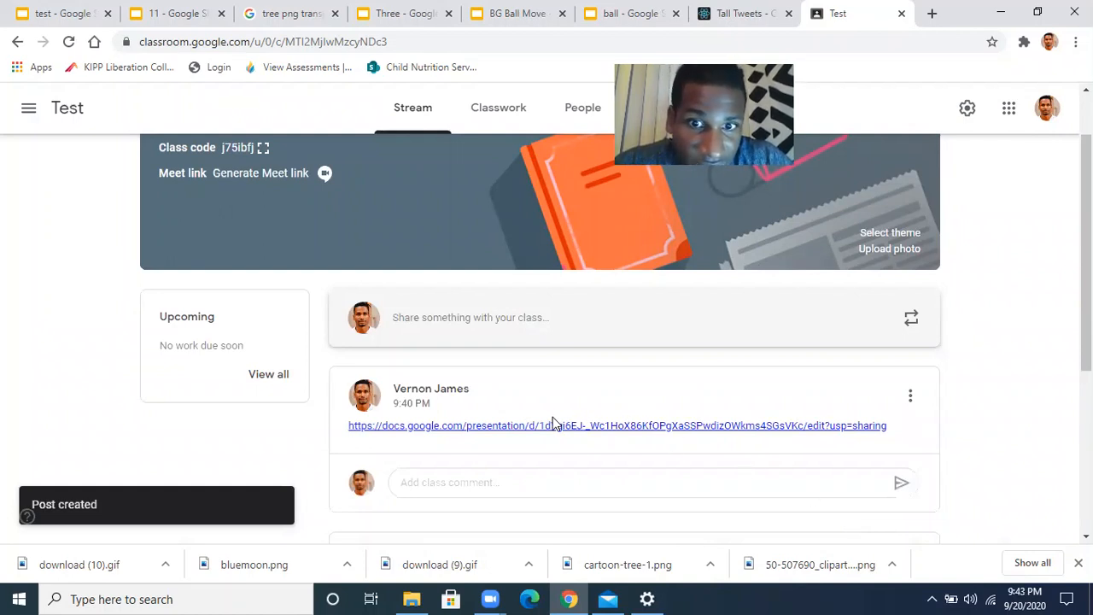
Open the presentation from the posted link and check the GIF on slide 9
{"action": "left_click", "coordinate": [623, 425]}
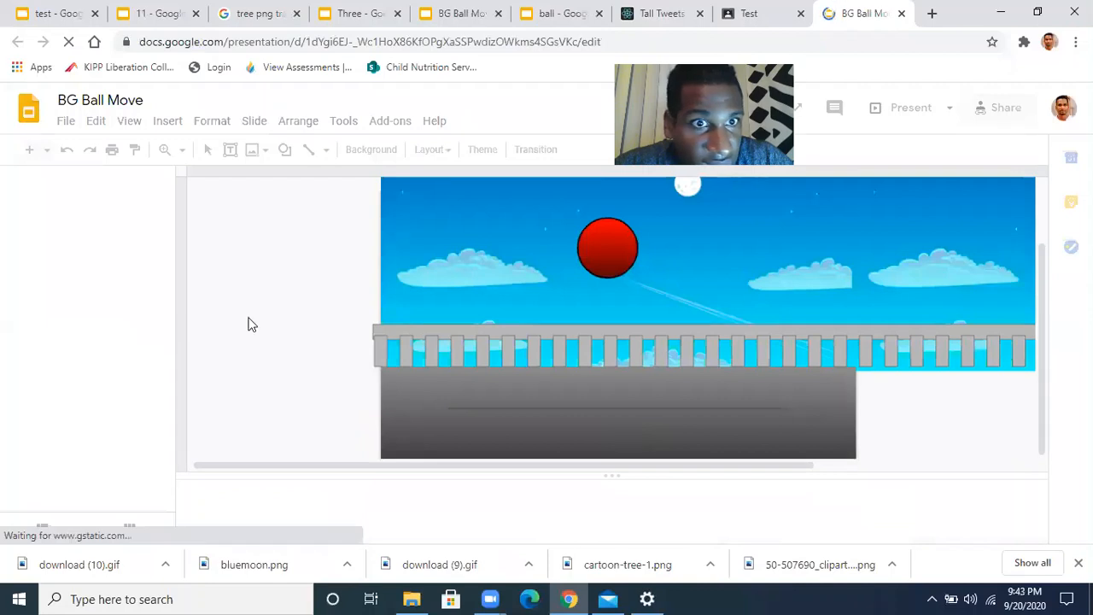
{"action": "left_click_drag", "start_coordinate": [168, 243], "coordinate": [166, 484]}
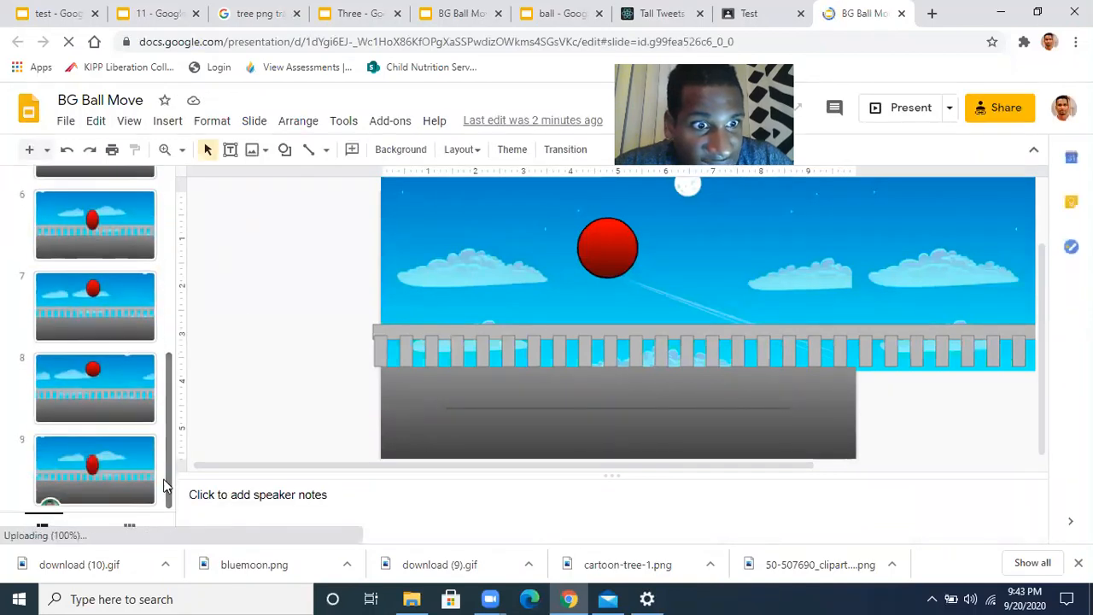